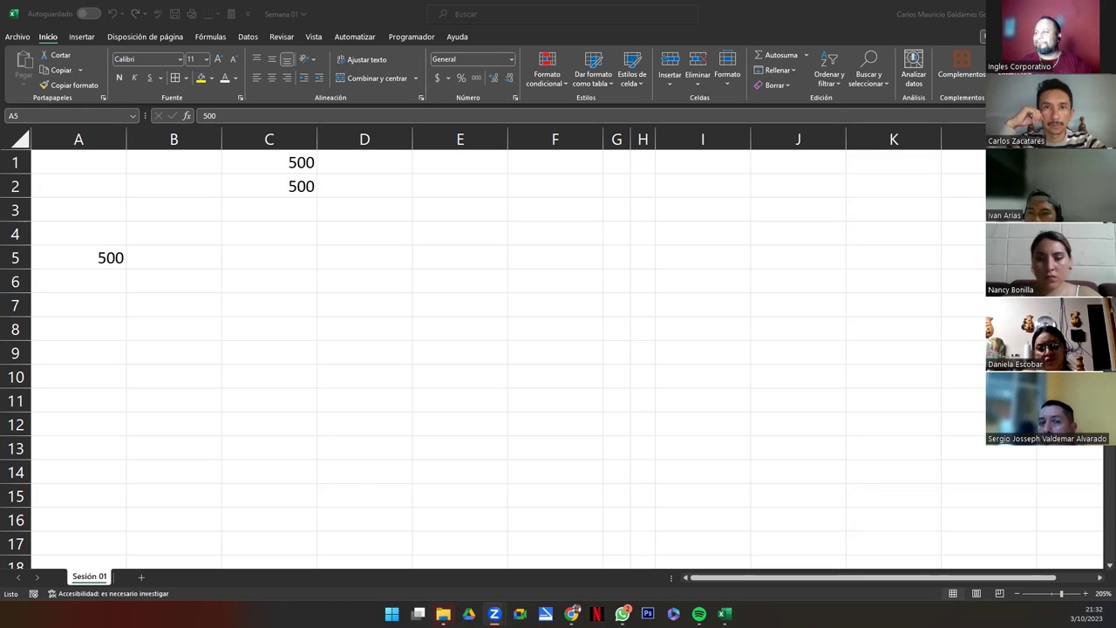
# - Enter the literal text "=A5", including the quotation marks, in cell D1 as the label for C1's formula
pyautogui.click(324, 166)
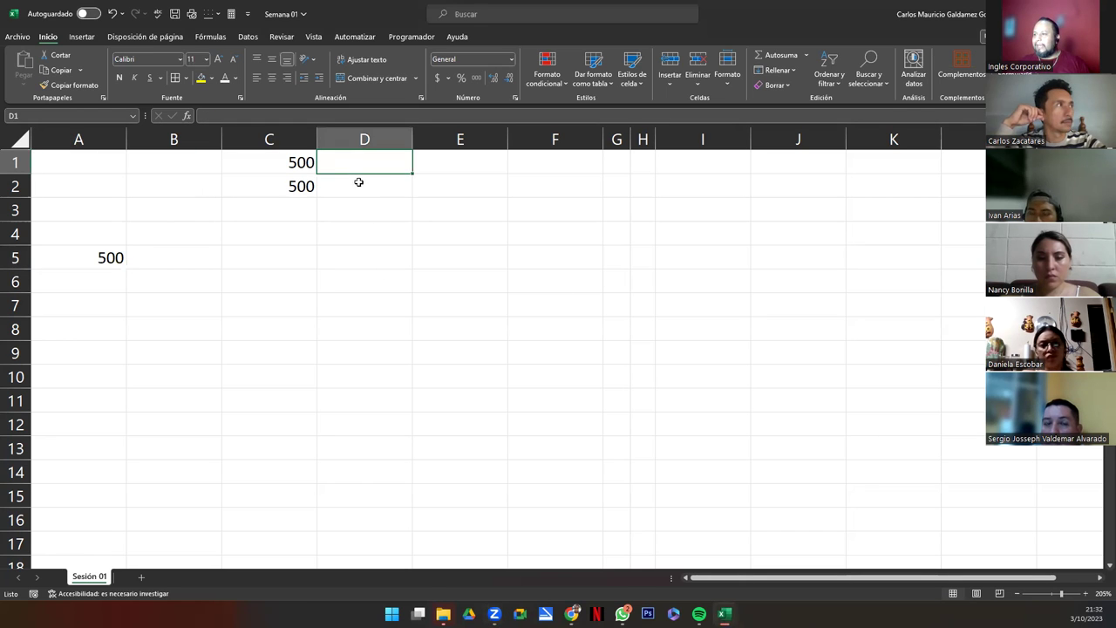
pyautogui.click(315, 168)
pyautogui.click(343, 163)
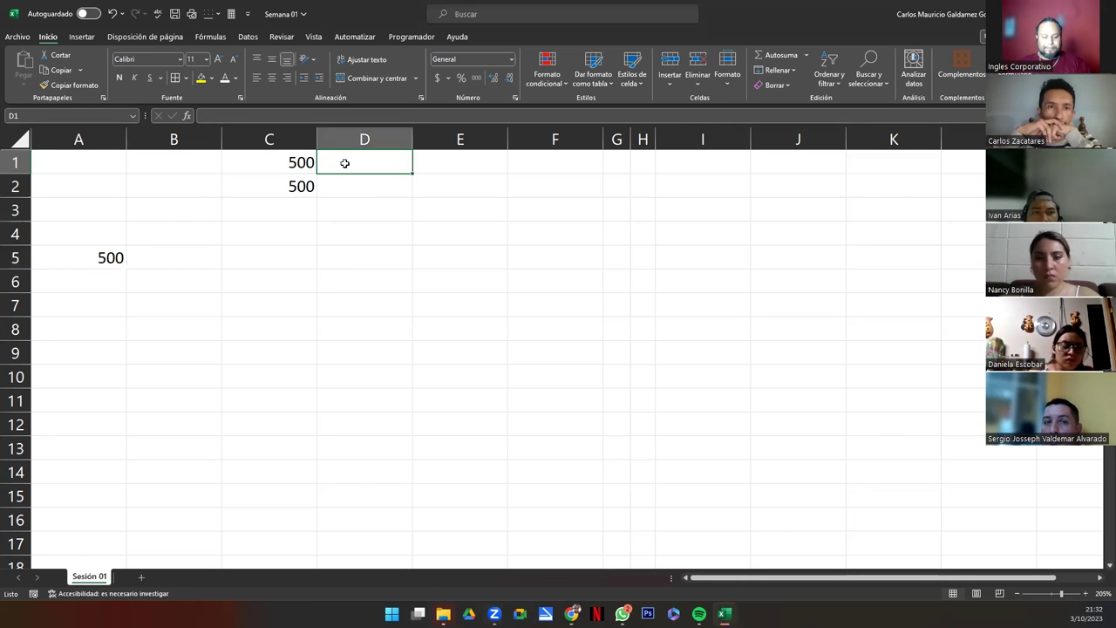
pyautogui.write('"=A5')
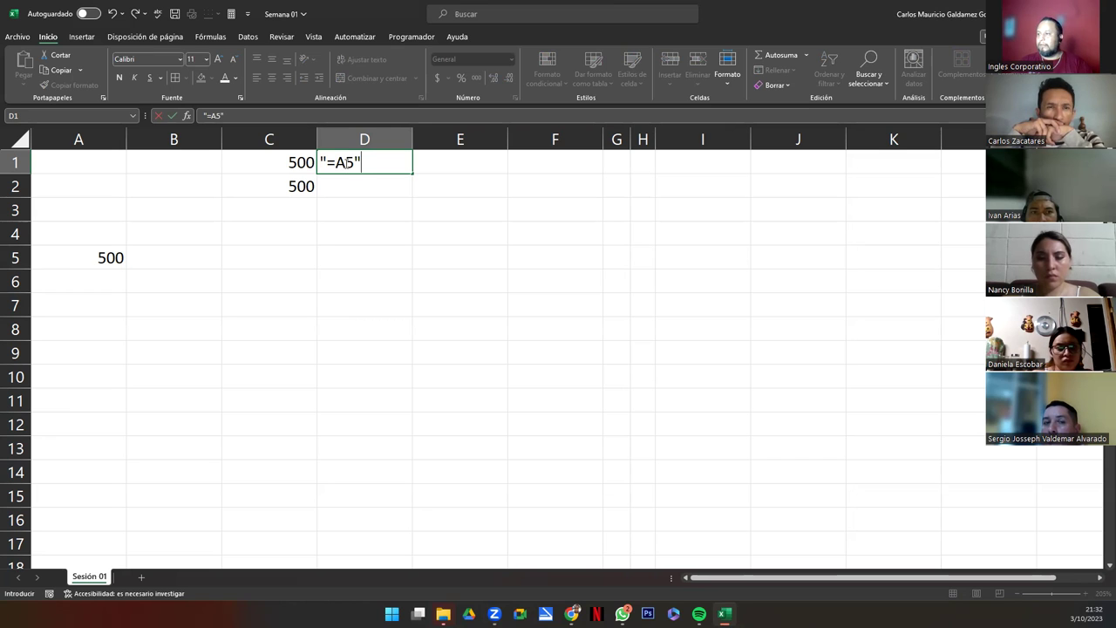
pyautogui.press('Return')
# - Enter the literal text "=INDIRECTO("A5")", including the outer quotation marks, in cell D2 and widen column D to fit it
pyautogui.write('"')
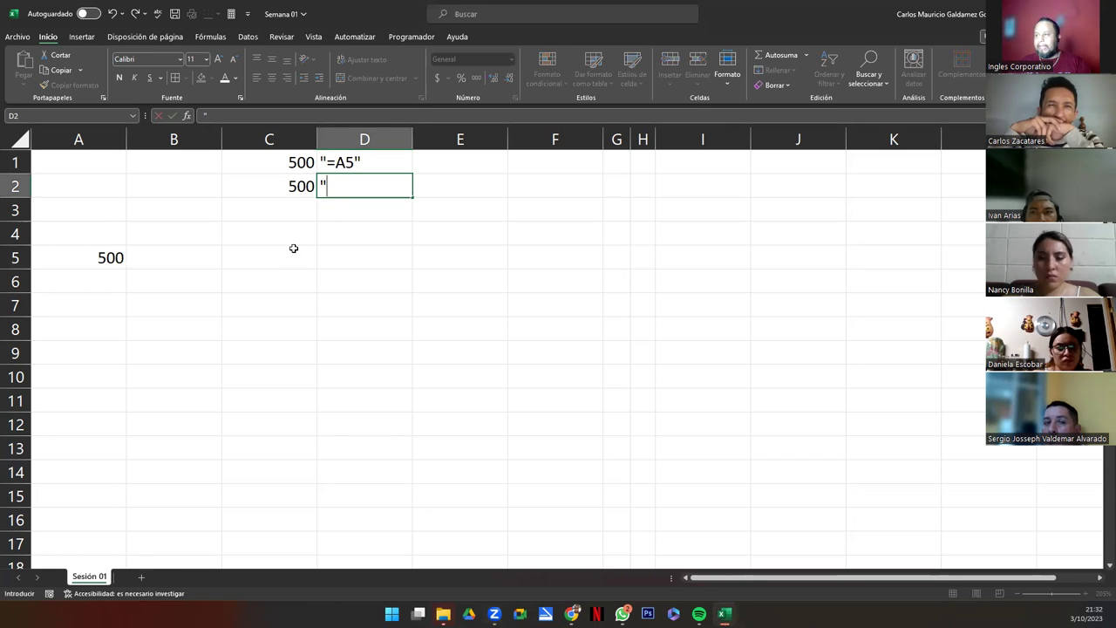
pyautogui.write('=INDIRECTO("A5')
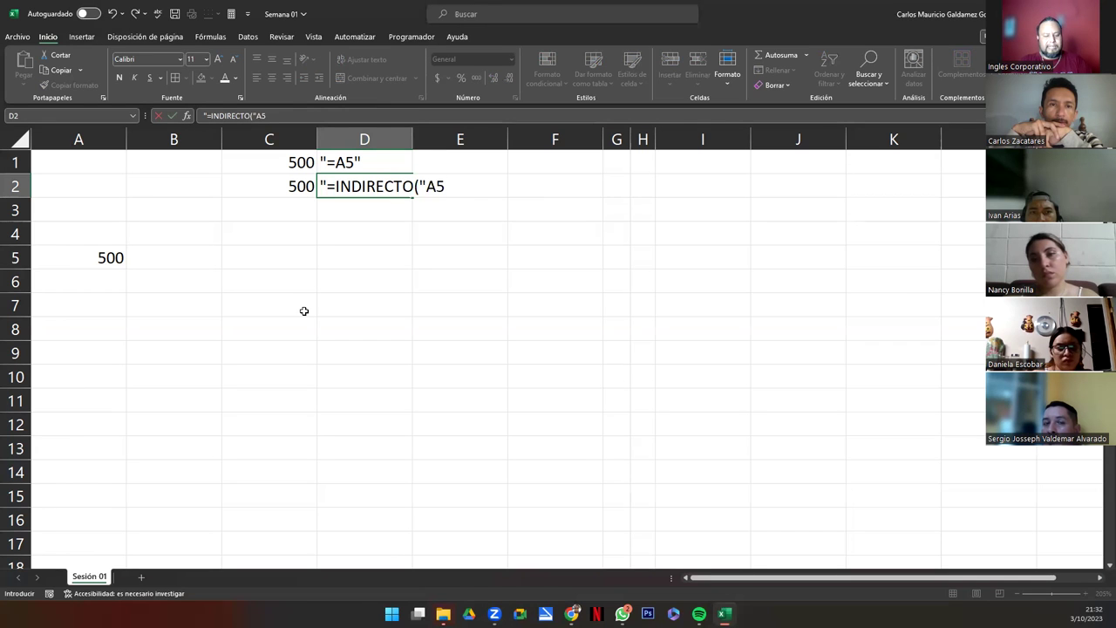
pyautogui.write('")"')
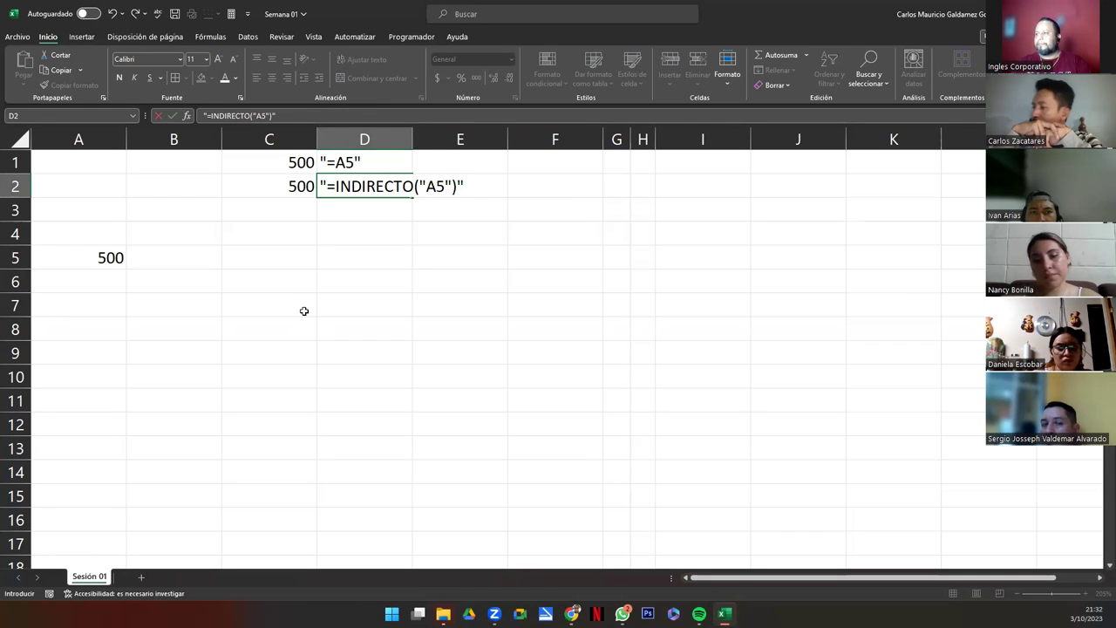
pyautogui.press('Return')
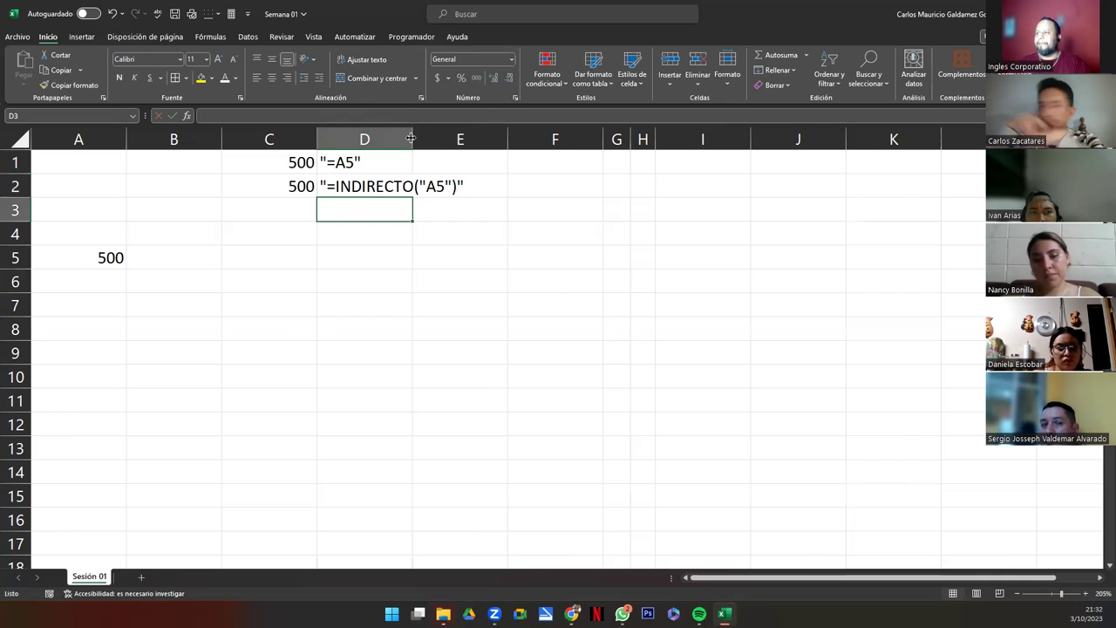
pyautogui.moveTo(412, 140); pyautogui.dragTo(475, 140)
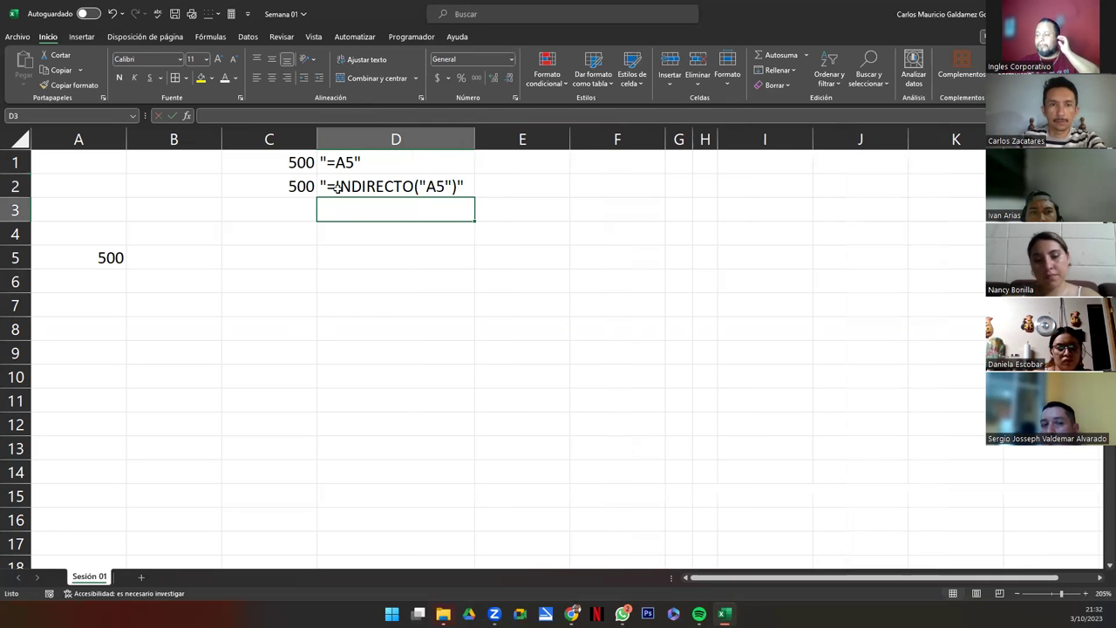
# - Compare the formulas in cells C1 and C2 with the text labels beside them in column D
pyautogui.moveTo(344, 164); pyautogui.dragTo(356, 183)
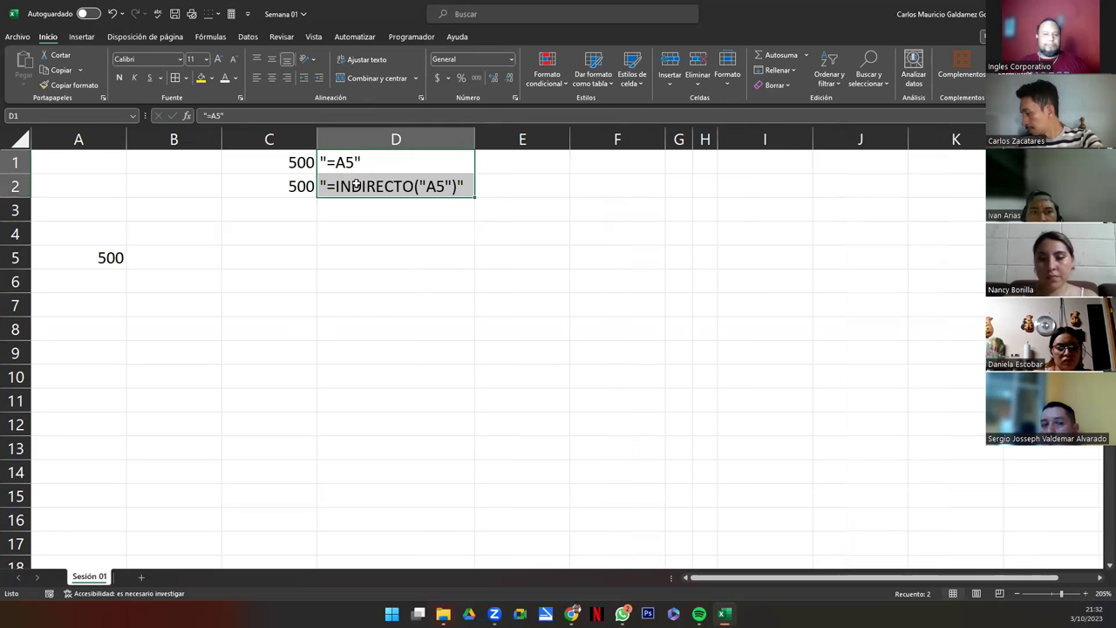
pyautogui.click(363, 164)
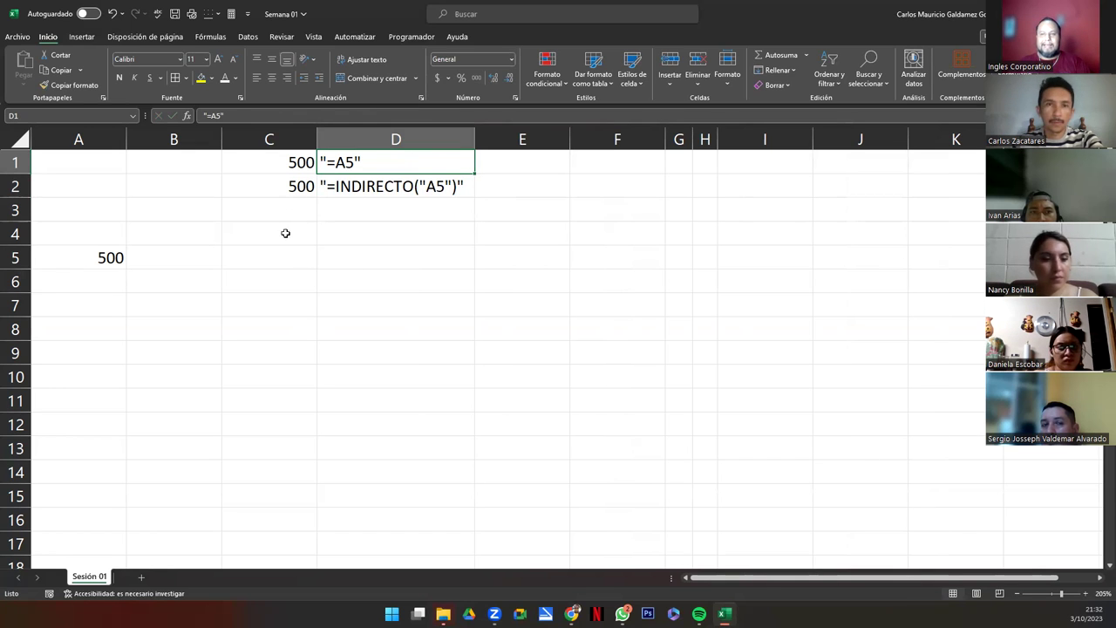
pyautogui.click(260, 167)
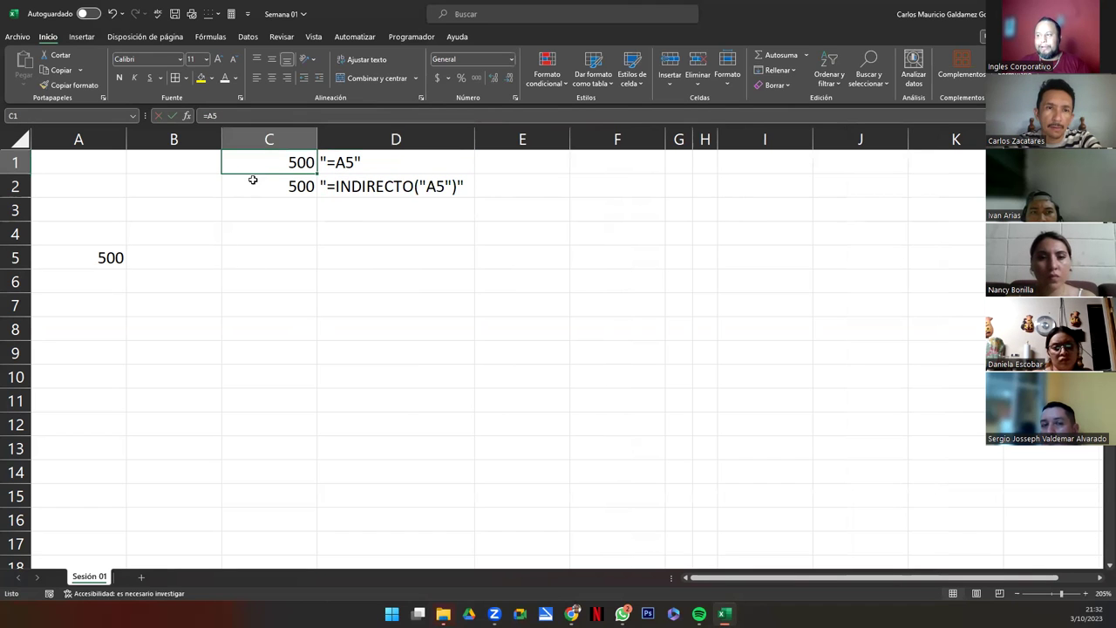
pyautogui.click(247, 191)
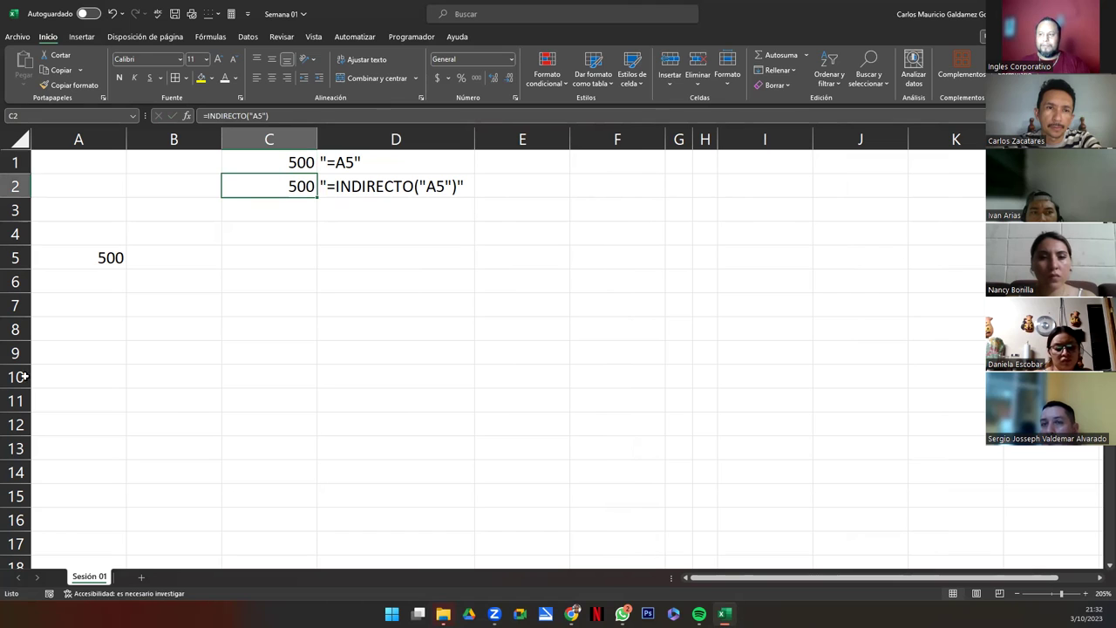
pyautogui.click(290, 162)
pyautogui.click(261, 186)
pyautogui.click(259, 164)
pyautogui.click(261, 186)
pyautogui.click(260, 164)
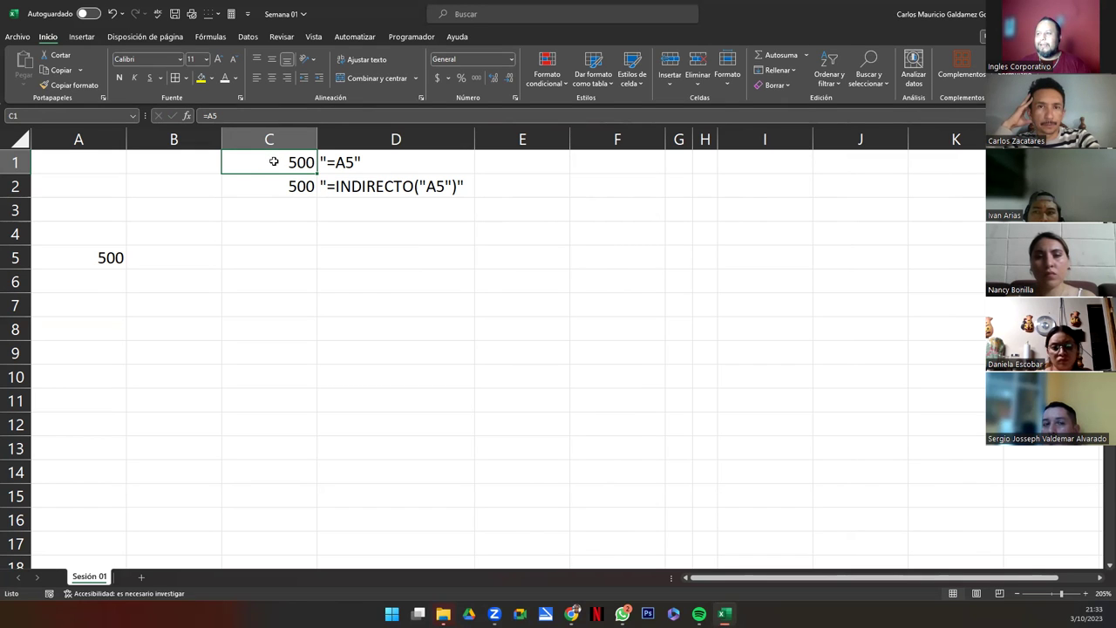
# - Inspect the cell references inside the formulas of C1 and C2 and check the source cell A5
pyautogui.press('F2')
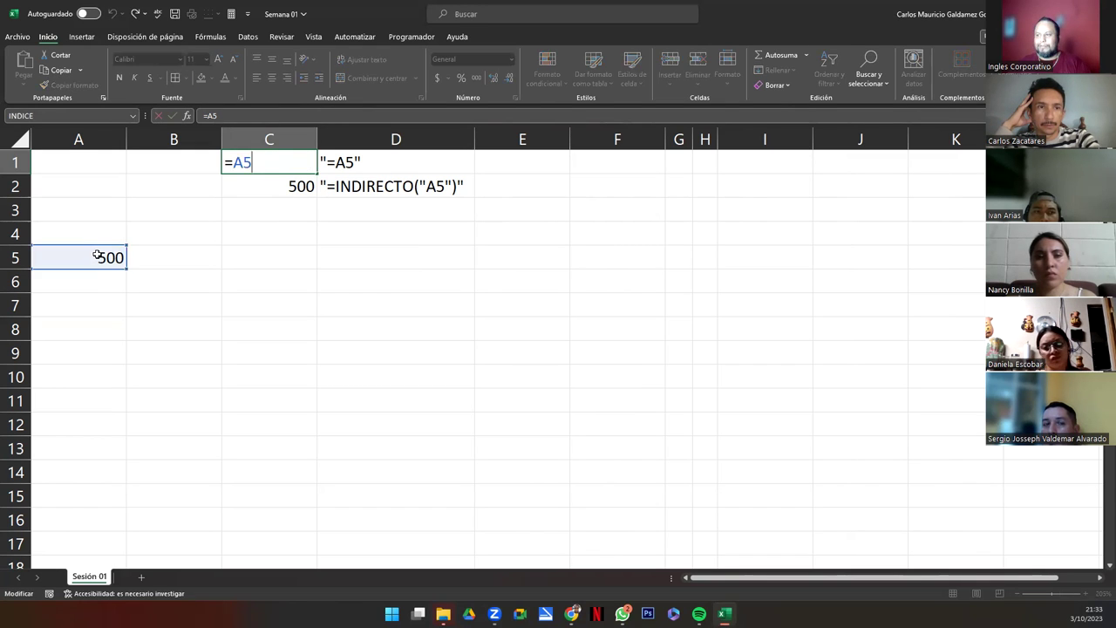
pyautogui.press('Escape')
pyautogui.click(274, 187)
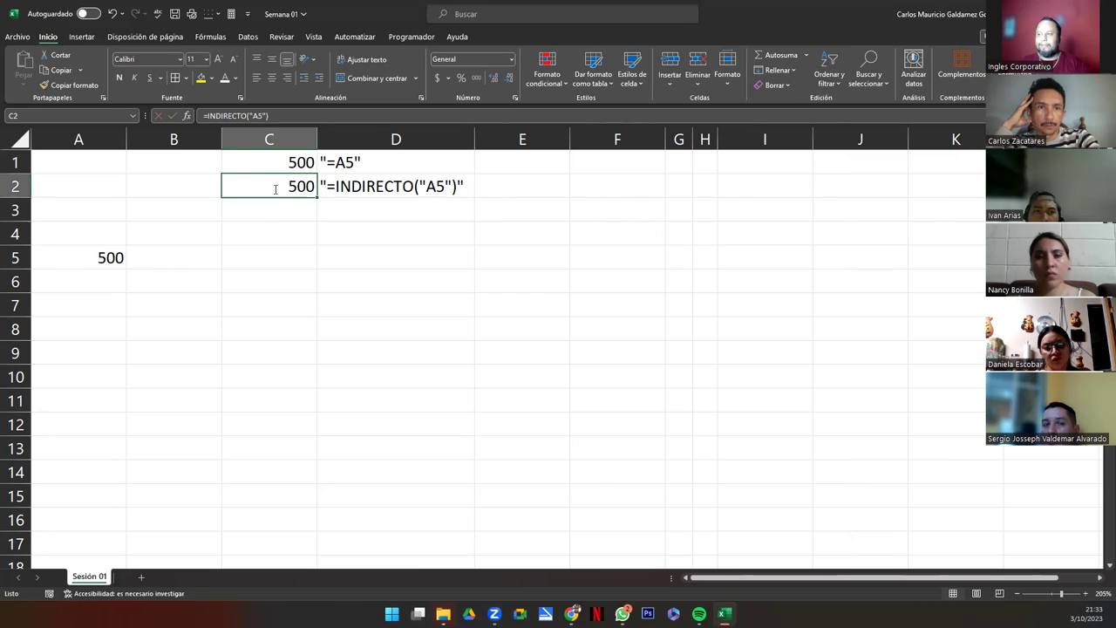
pyautogui.press('F2')
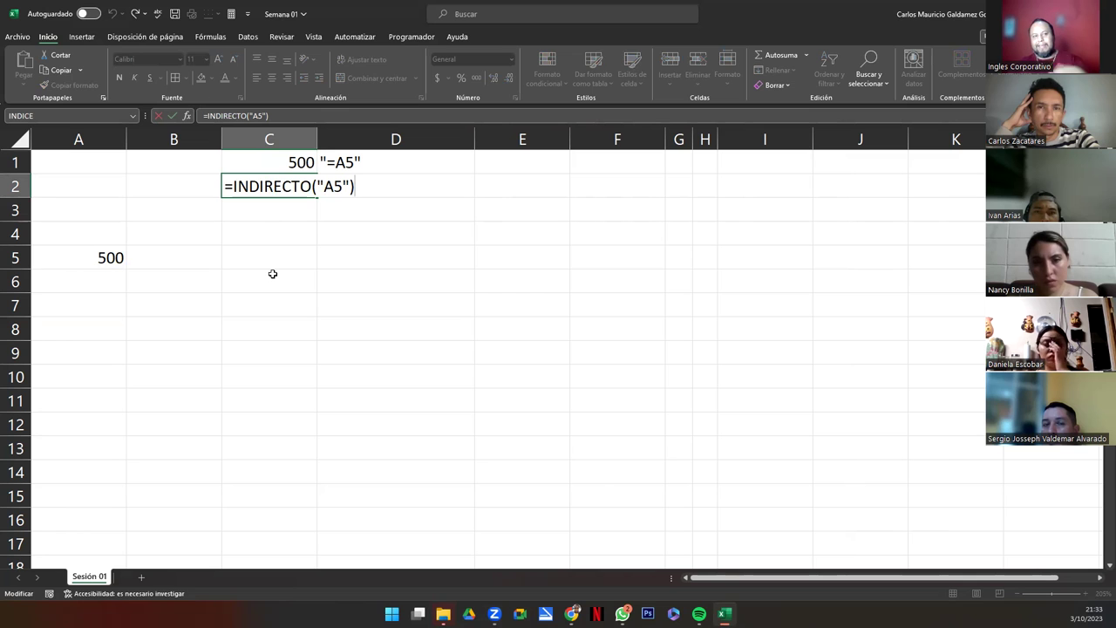
pyautogui.press('Escape')
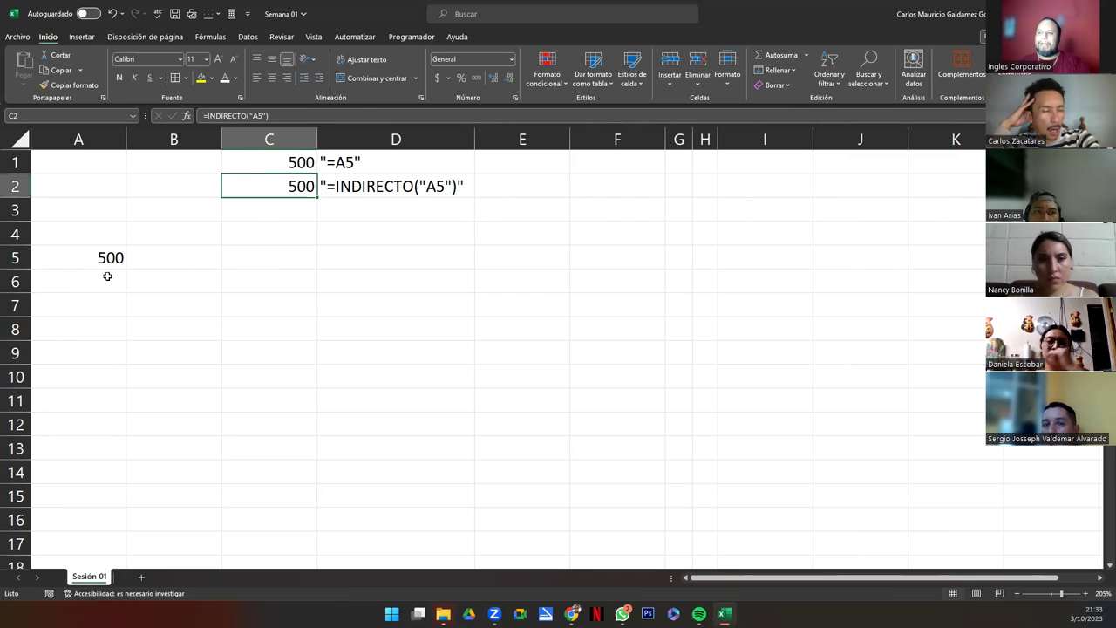
pyautogui.click(70, 258)
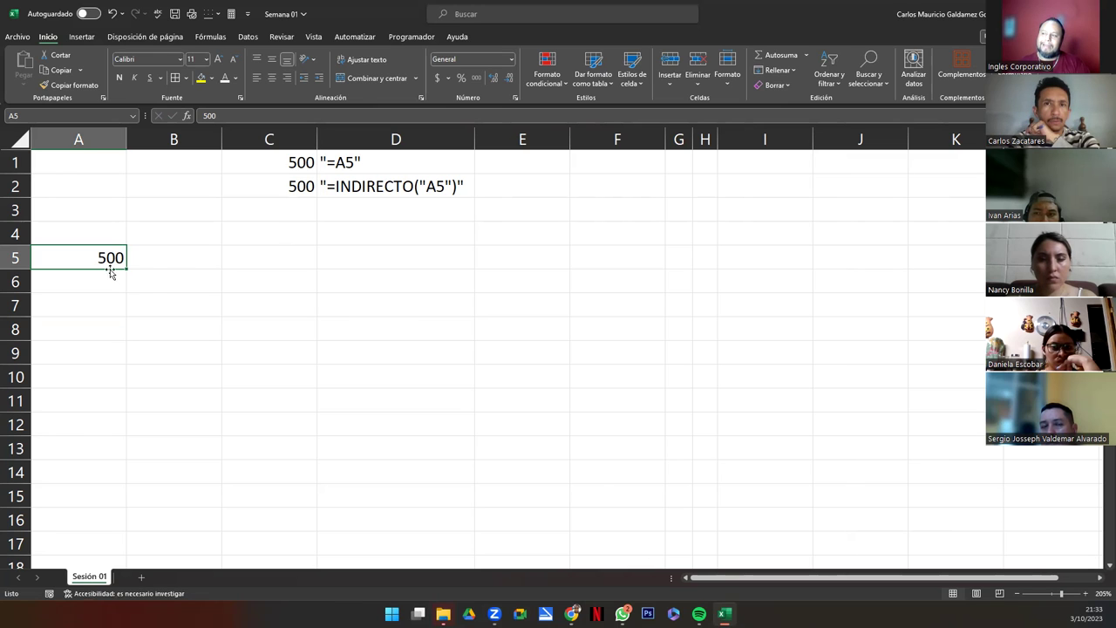
pyautogui.click(290, 166)
pyautogui.click(288, 194)
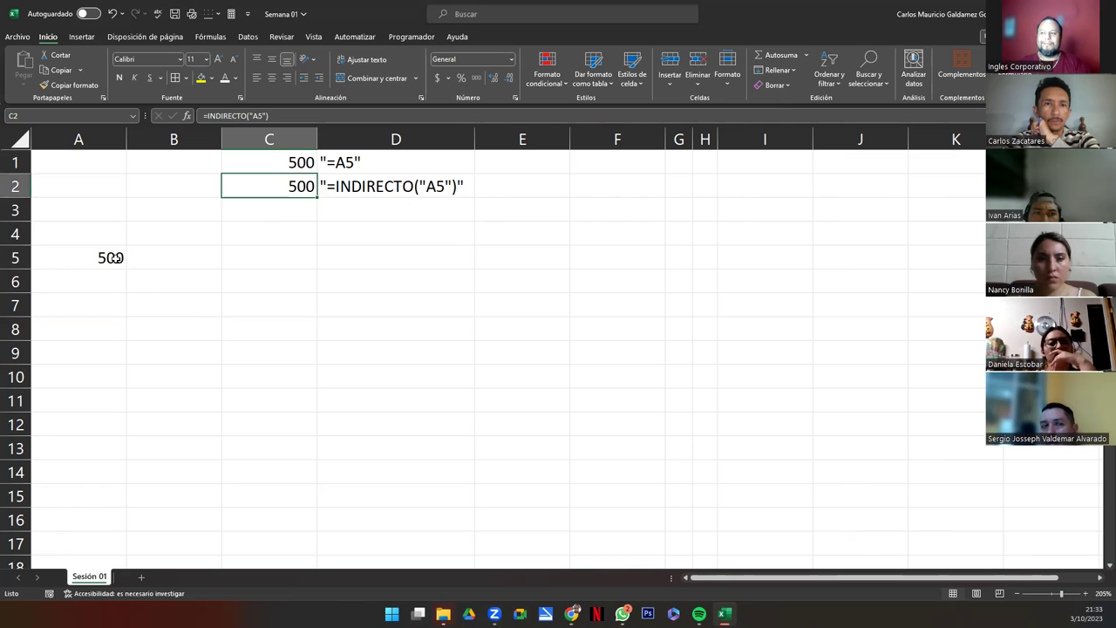
pyautogui.click(120, 257)
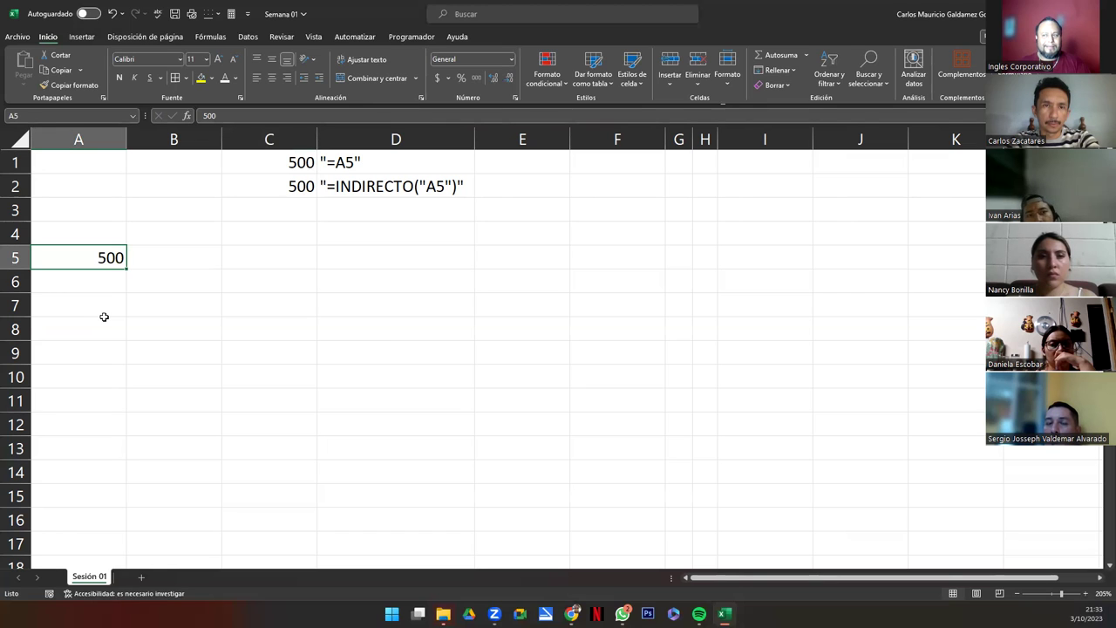
# - Move the value from cell A5 to A6 and inspect the reference in C1's formula
pyautogui.click(113, 272)
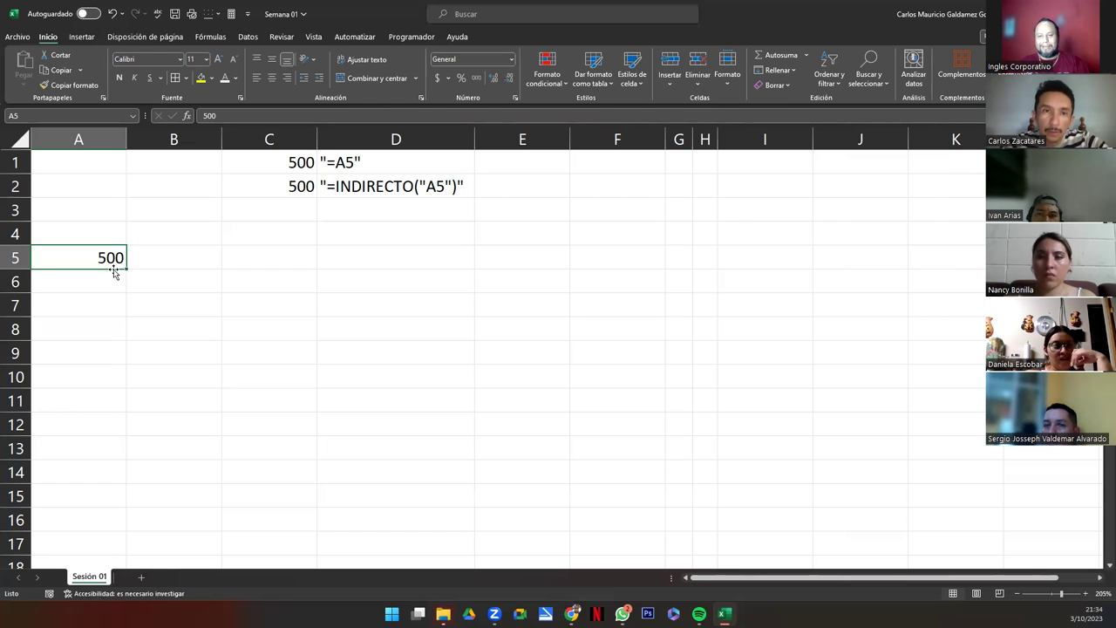
pyautogui.click(269, 162)
pyautogui.click(103, 269)
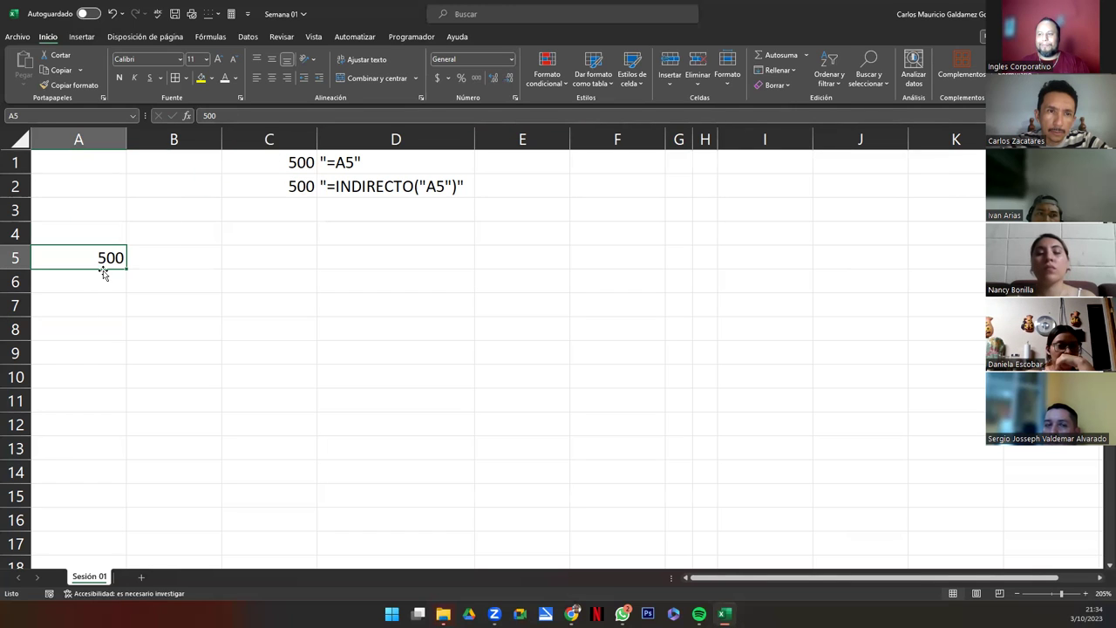
pyautogui.moveTo(102, 273); pyautogui.dragTo(100, 282)
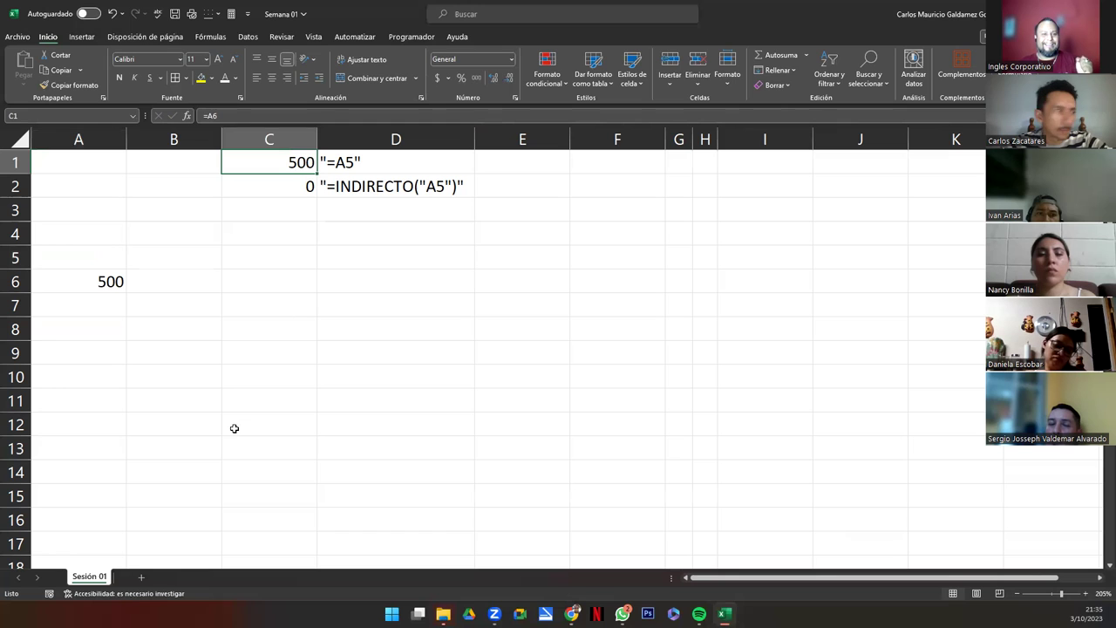
pyautogui.doubleClick(264, 162)
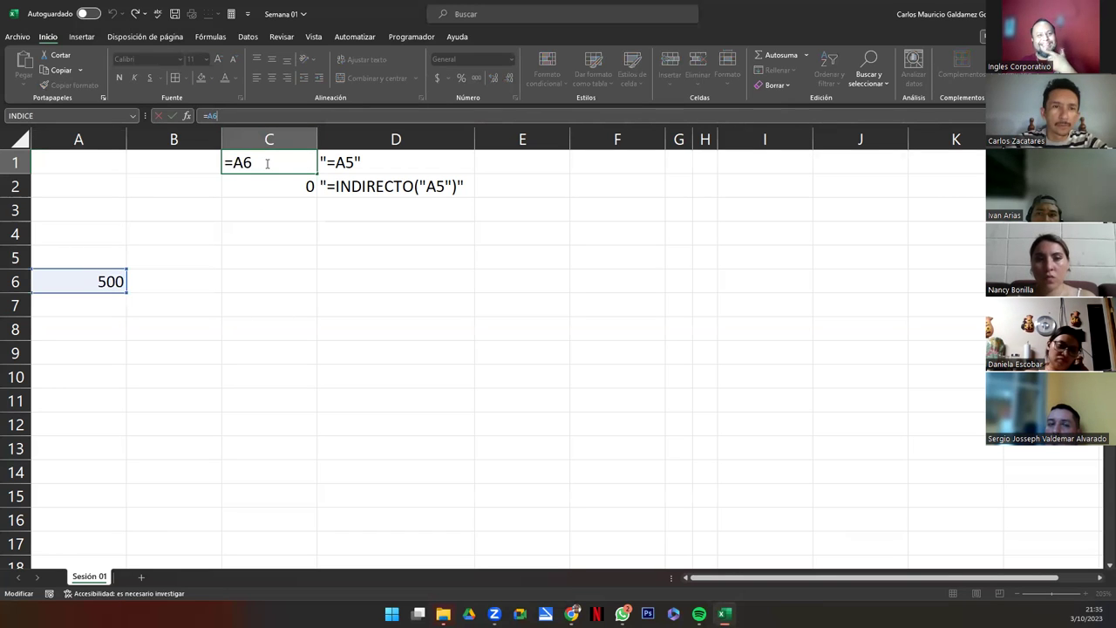
pyautogui.press('Escape')
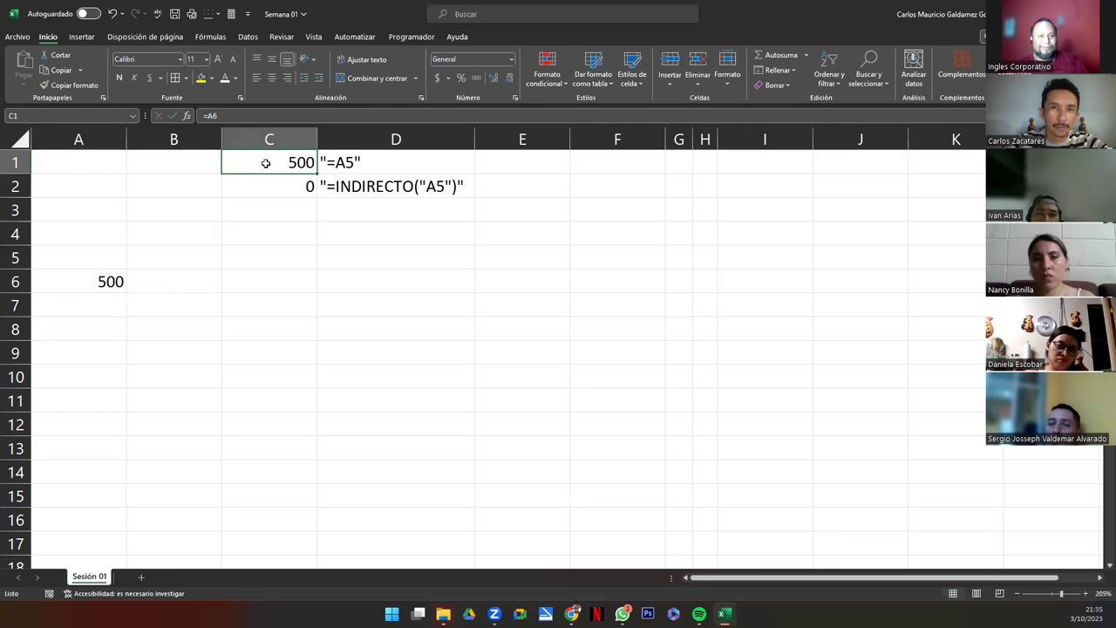
# - Try moving the value from A6 to D6, inspect C1's formula, and undo that move
pyautogui.click(111, 282)
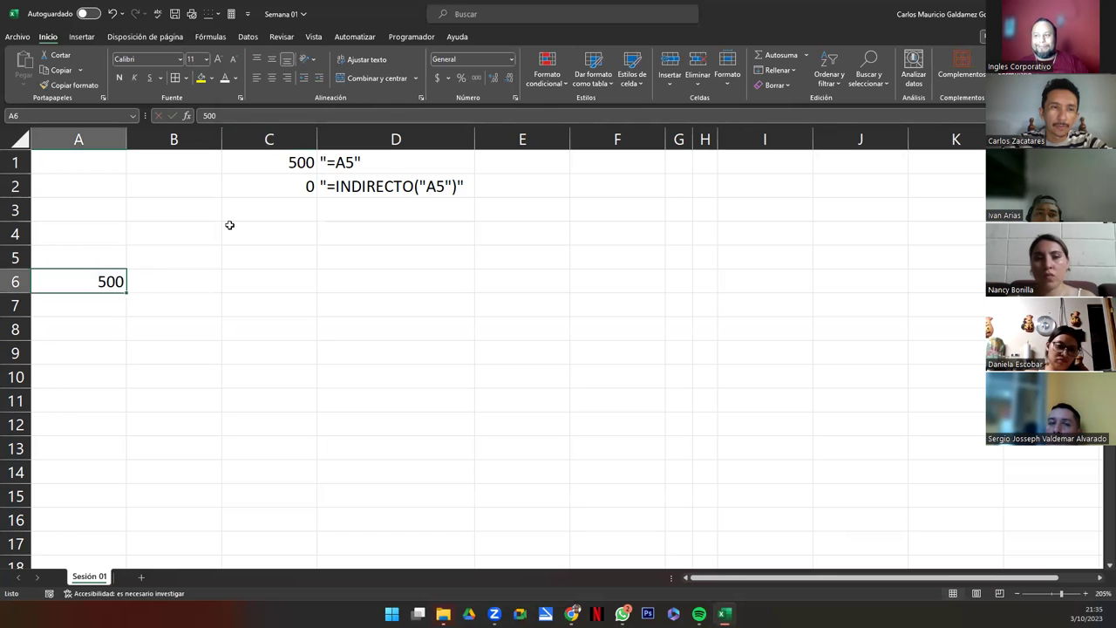
pyautogui.click(279, 165)
pyautogui.click(98, 280)
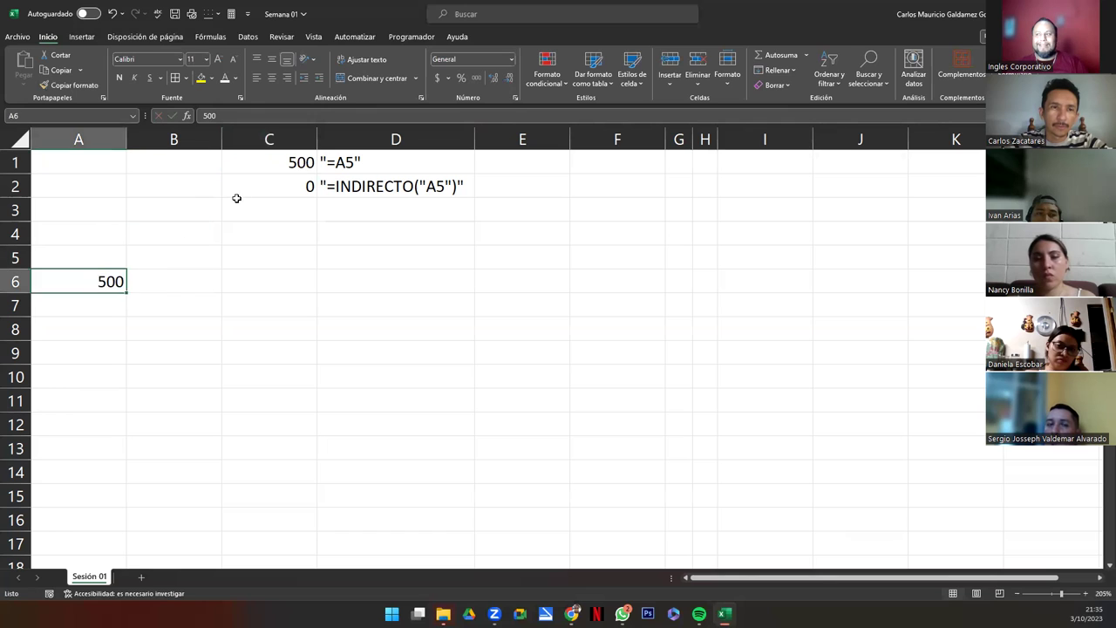
pyautogui.moveTo(110, 271); pyautogui.dragTo(428, 276)
pyautogui.click(305, 162)
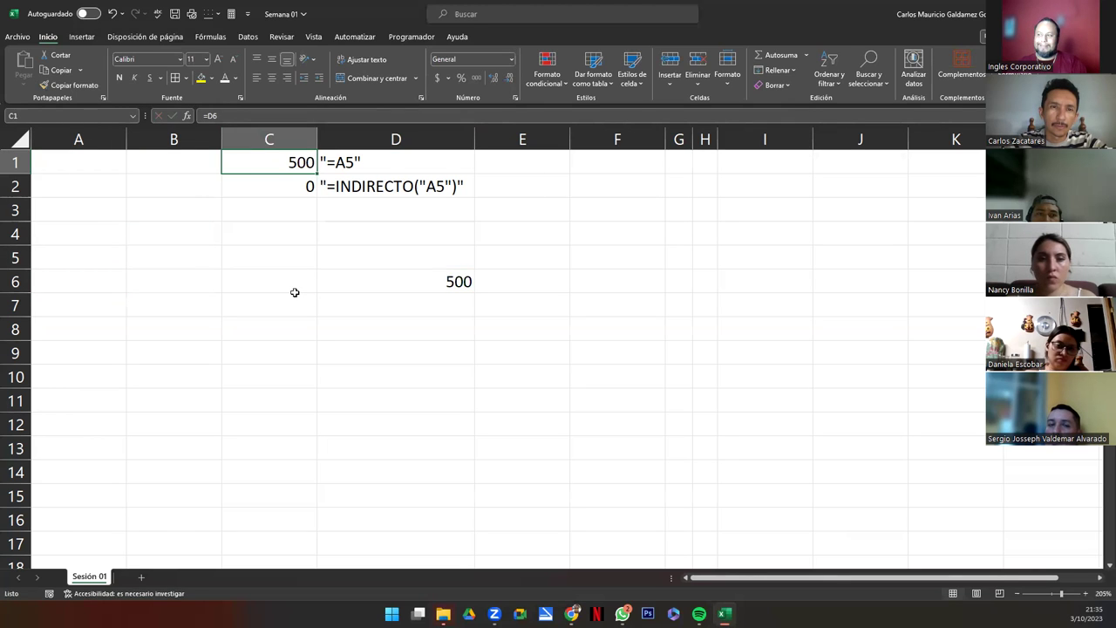
pyautogui.press('F2')
pyautogui.press('Escape')
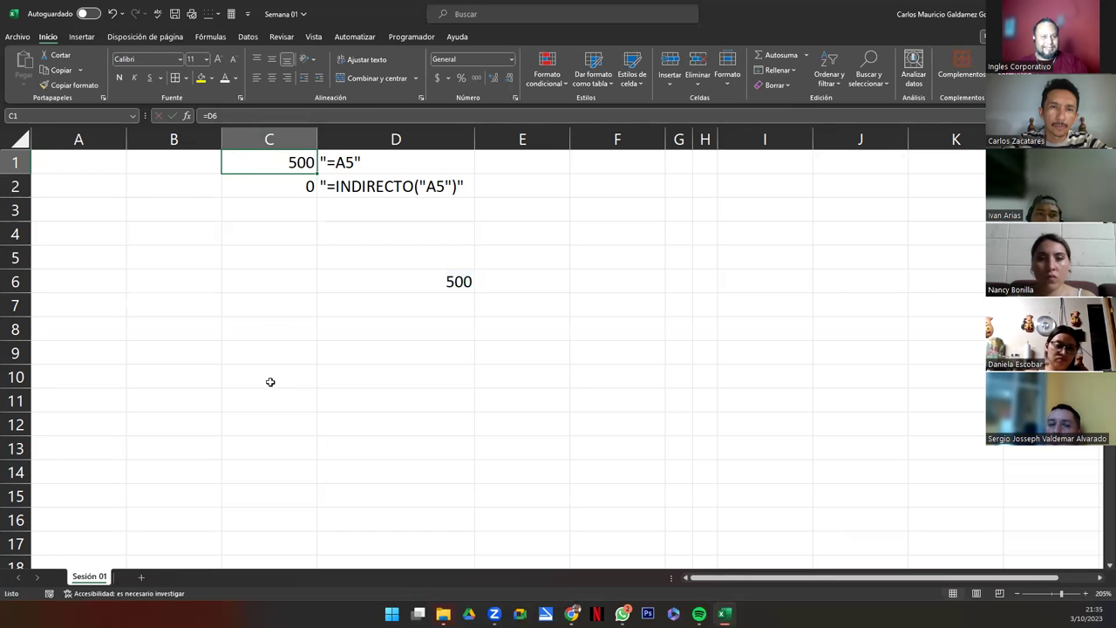
pyautogui.hotkey('ctrl', 'z')
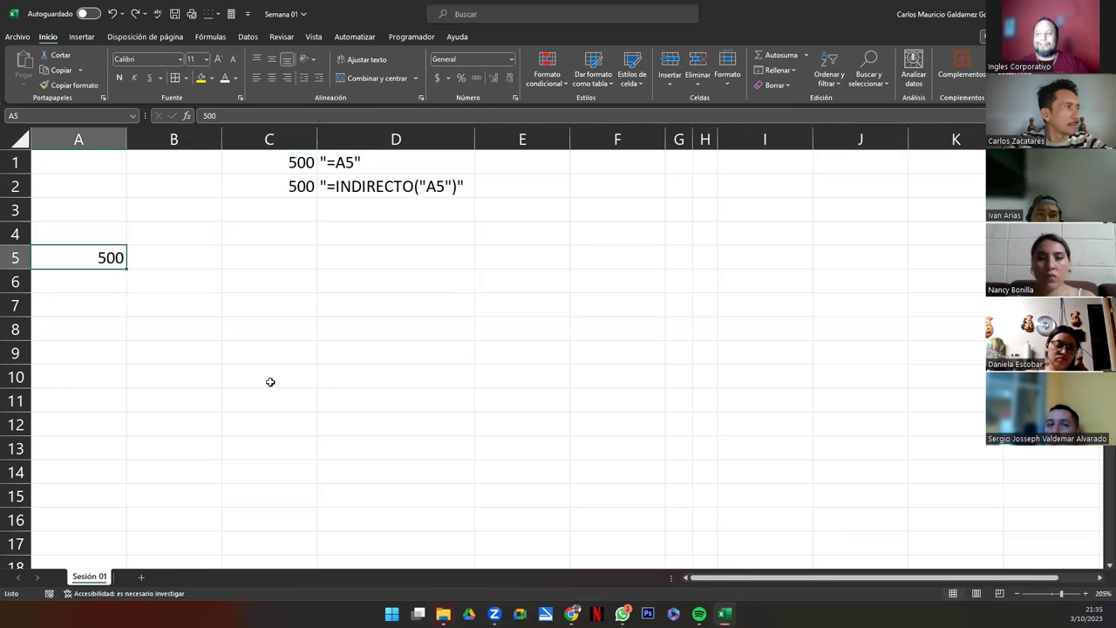
pyautogui.hotkey('ctrl', 'z')
# - Examine C2's INDIRECTO formula and its label in D2 against the referenced cell A5
pyautogui.click(281, 189)
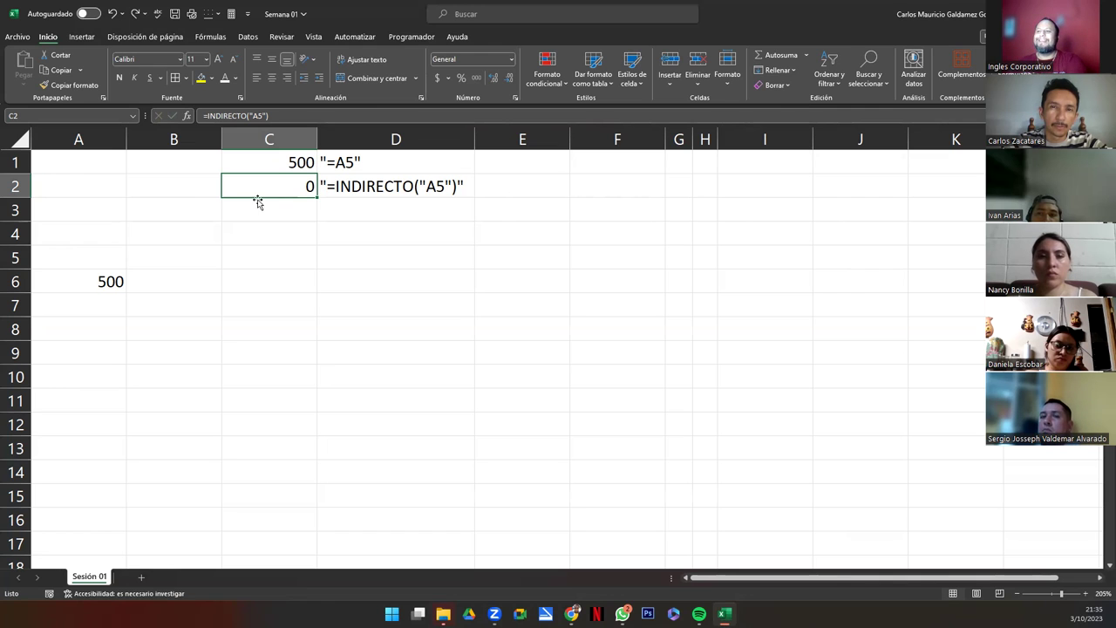
pyautogui.click(65, 263)
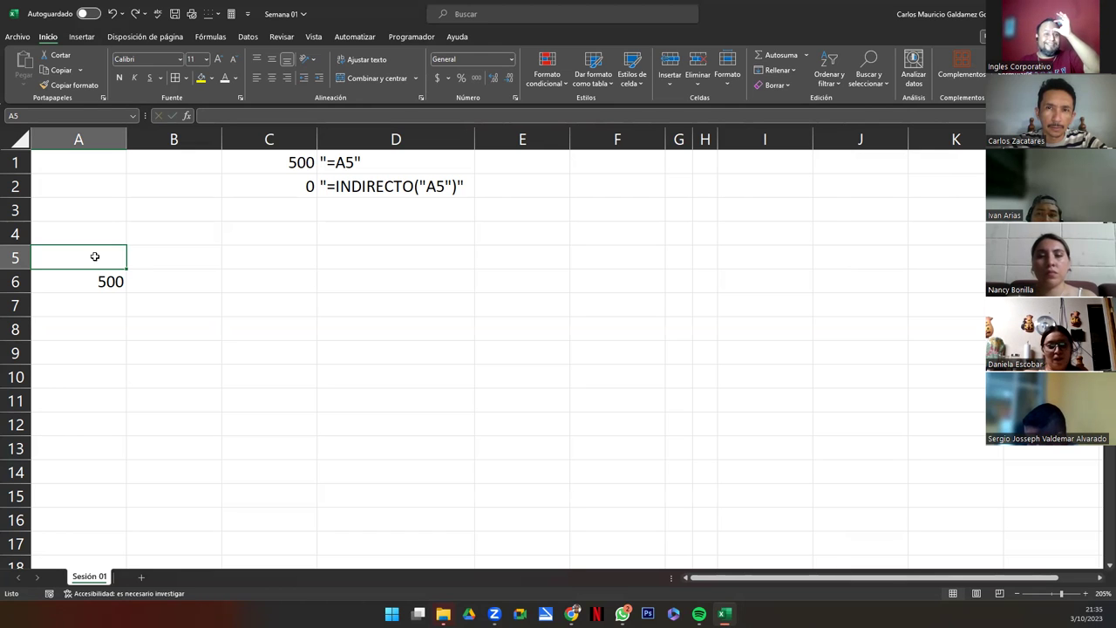
pyautogui.moveTo(289, 156); pyautogui.dragTo(392, 186)
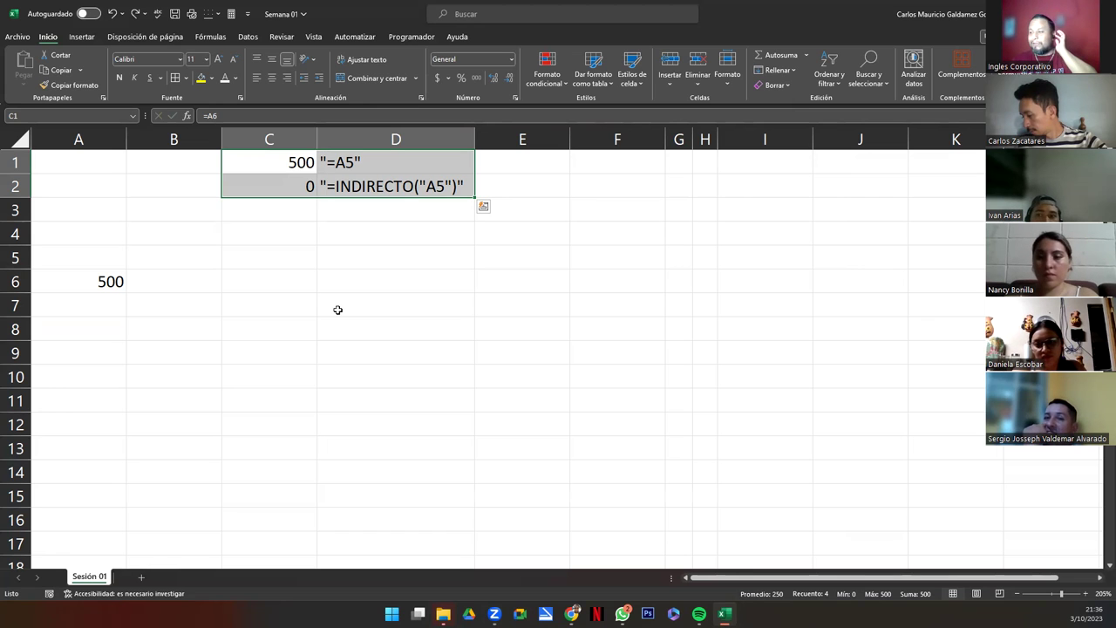
pyautogui.click(364, 185)
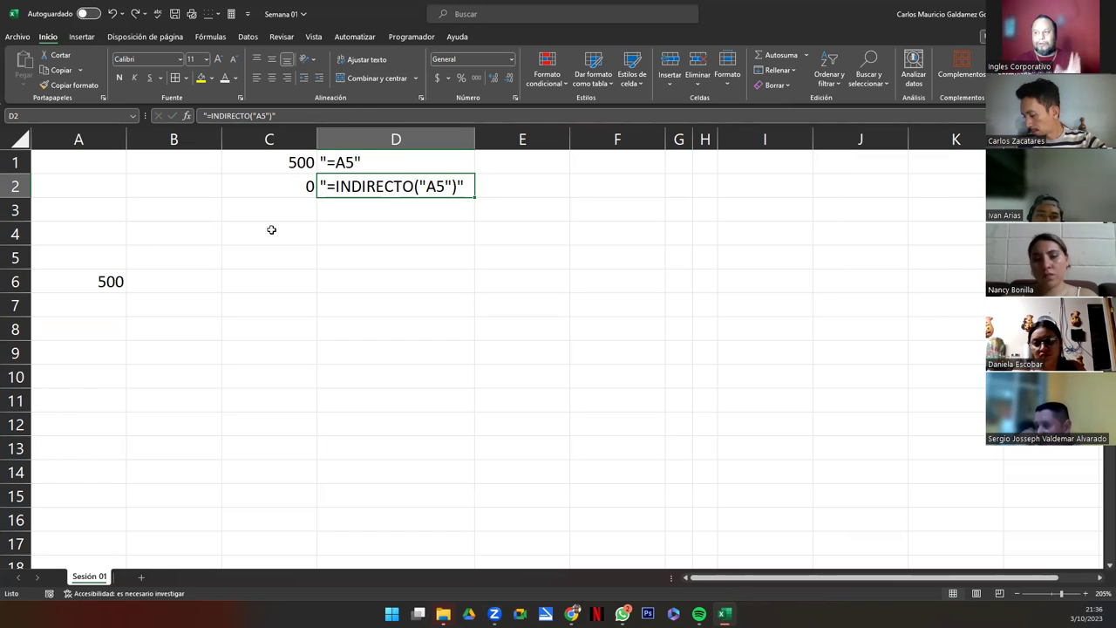
pyautogui.click(78, 254)
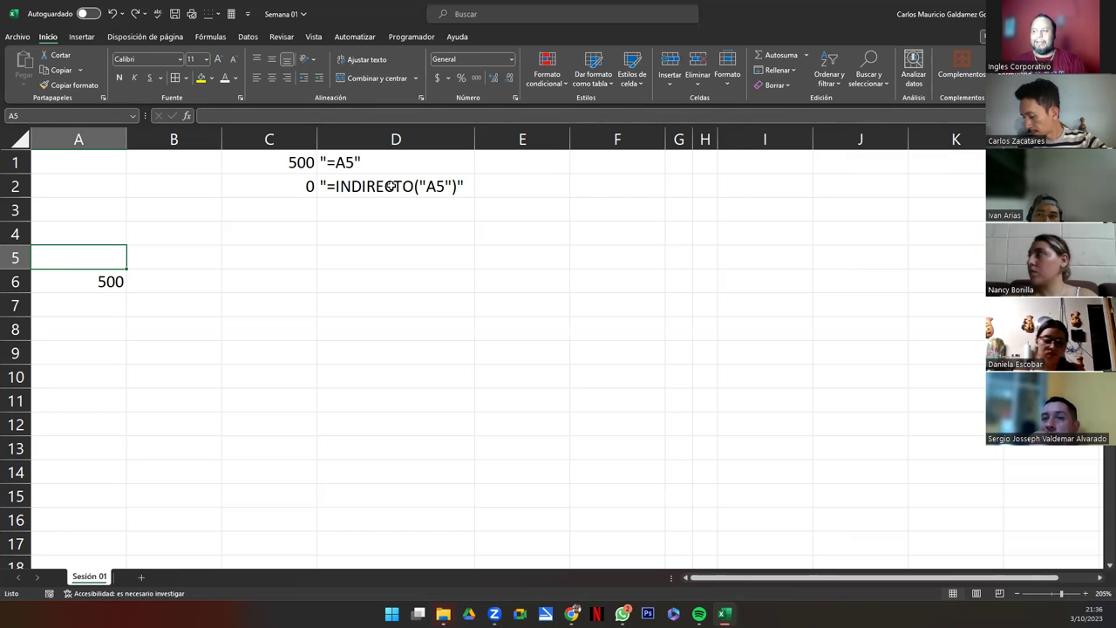
# - Compare C2's INDIRECTO formula with the contents of cells A5 and A6
pyautogui.click(305, 184)
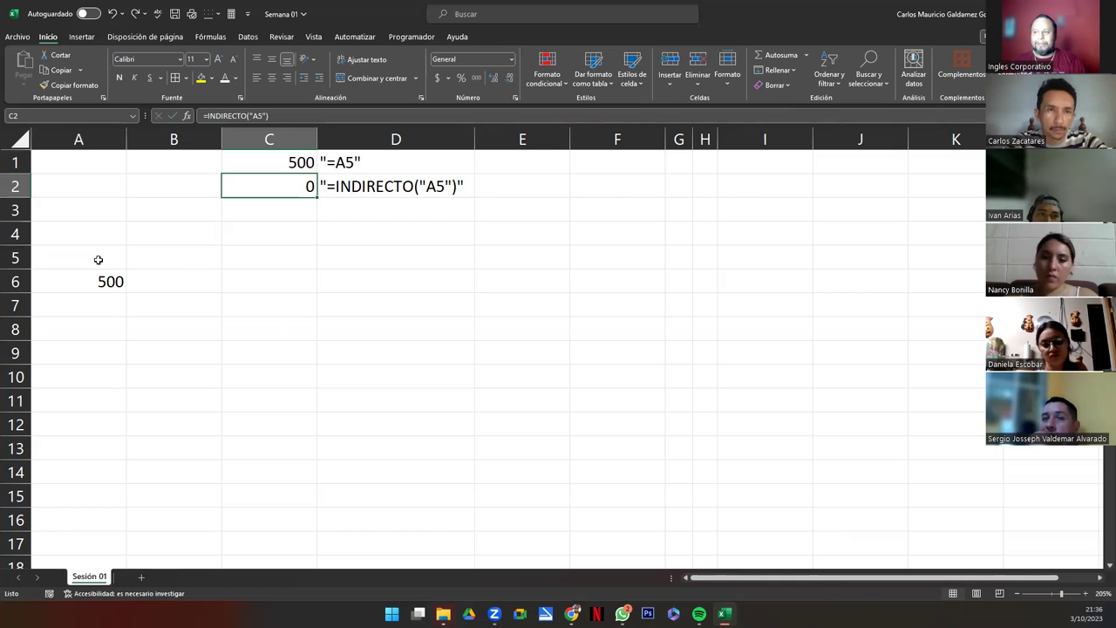
pyautogui.click(97, 256)
pyautogui.click(97, 279)
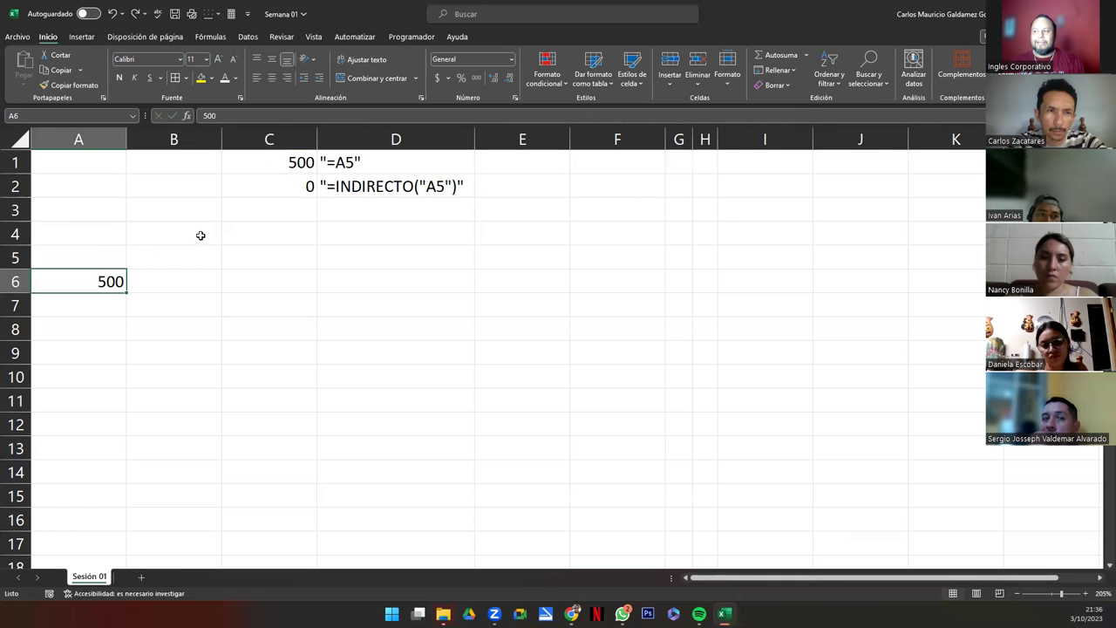
# - Make the reference in C1's formula absolute, as =$A$6
pyautogui.click(293, 162)
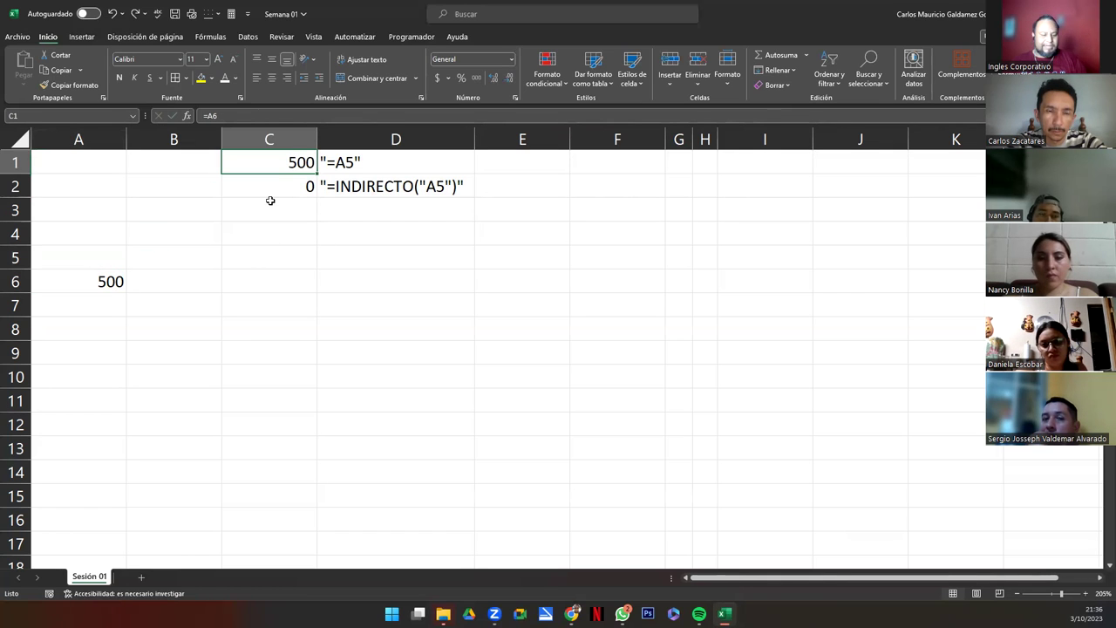
pyautogui.press('F2')
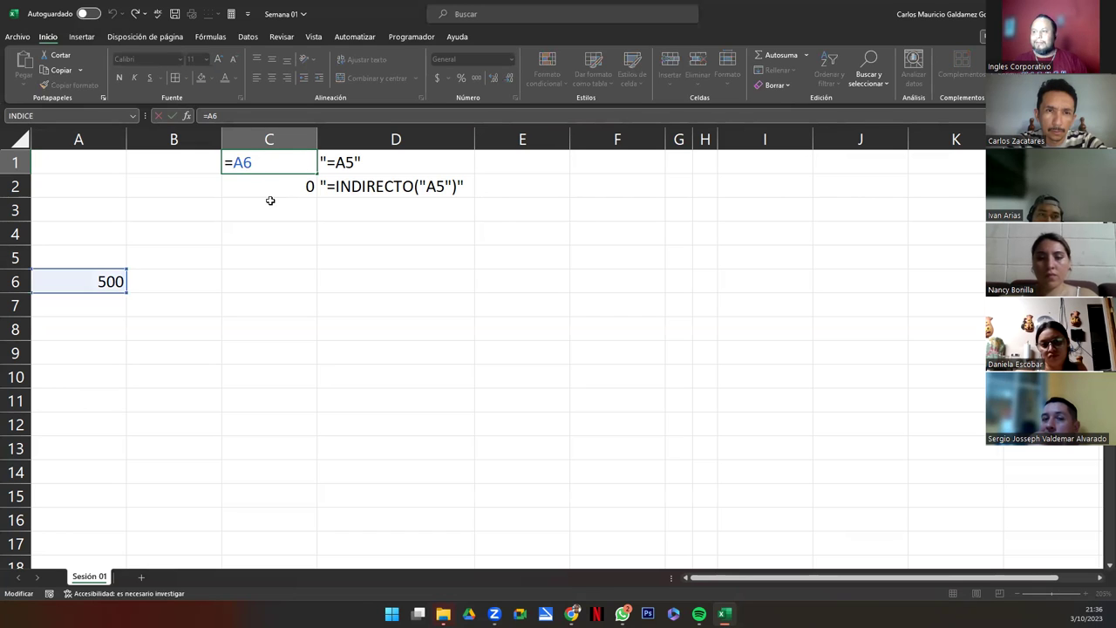
pyautogui.press('F4')
pyautogui.press('Return')
pyautogui.press('Up')
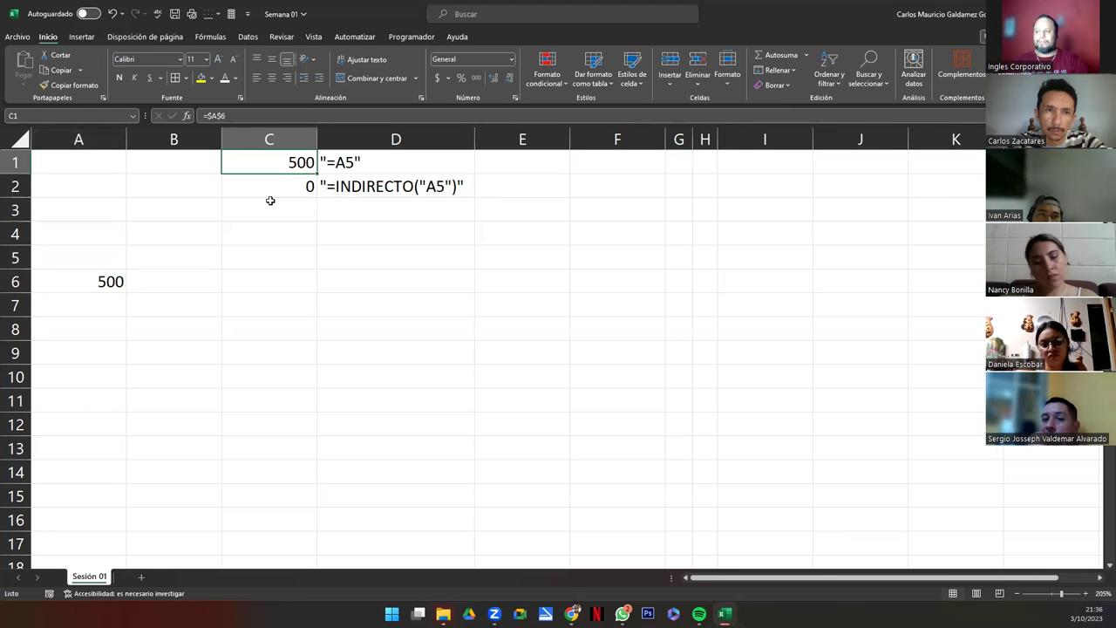
# - Edit C1's formula to reference row 5 instead, as =$A$5
pyautogui.click(229, 115)
pyautogui.press('BackSpace')
pyautogui.write('5')
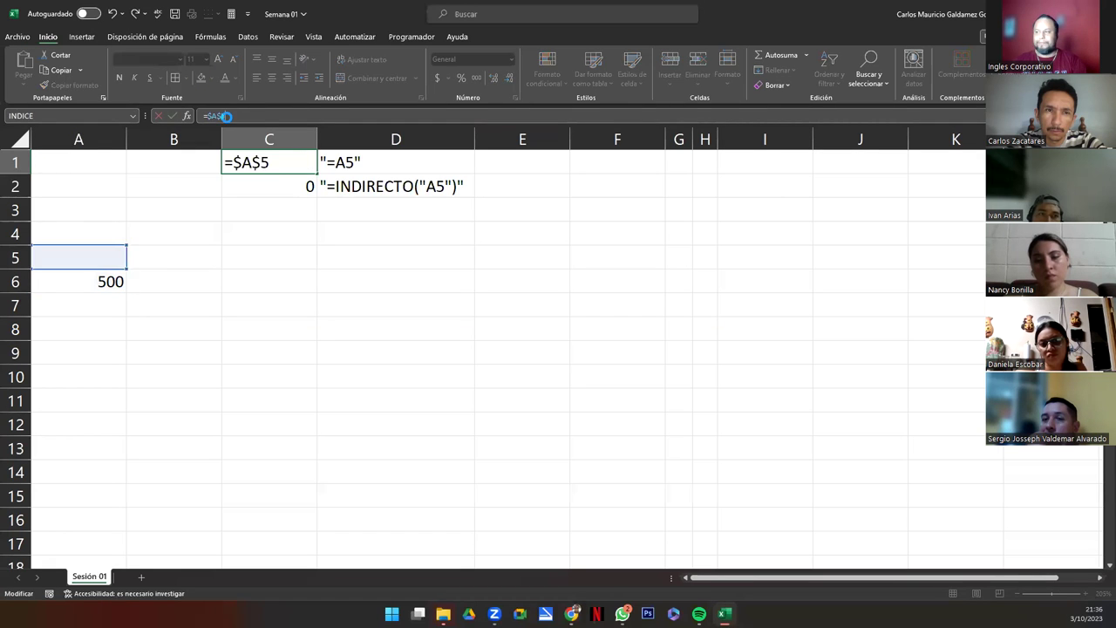
pyautogui.press('Return')
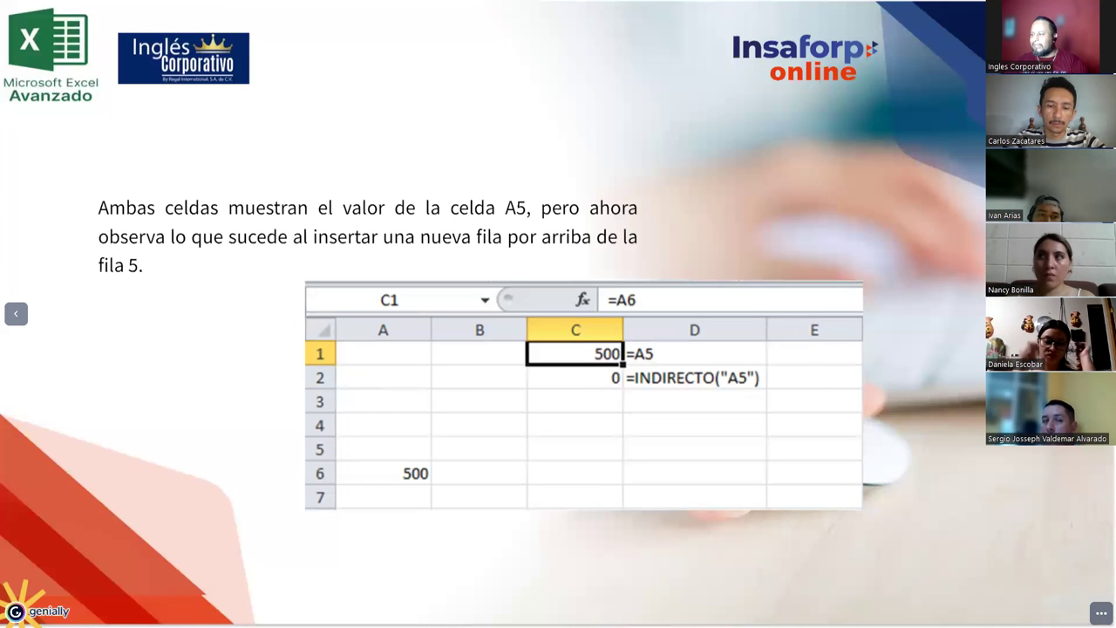
pyautogui.press('Right')
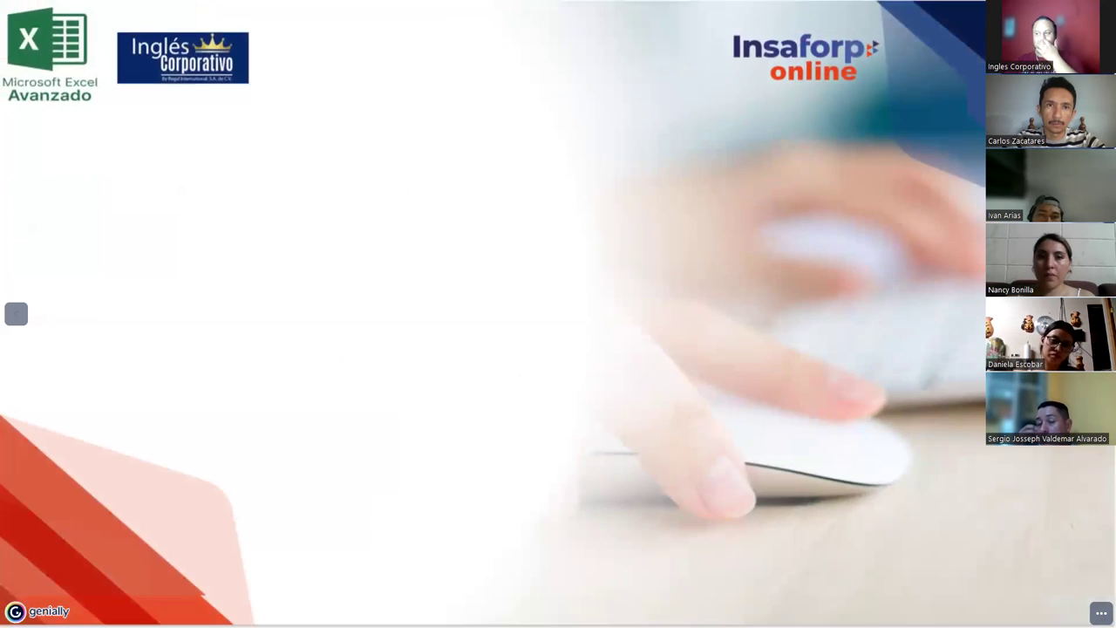
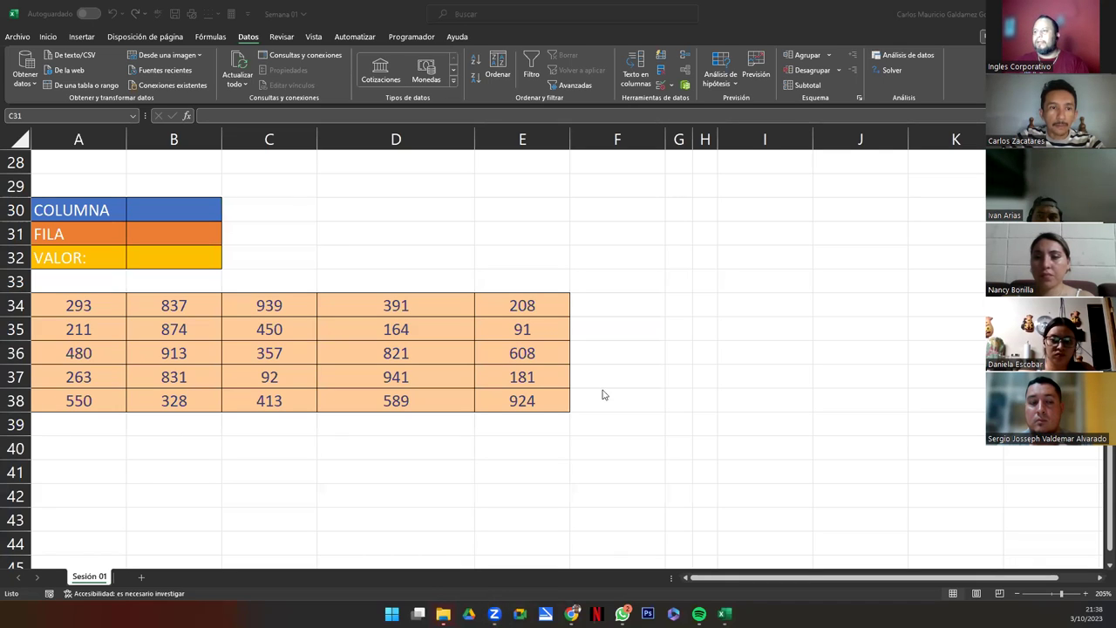
# - Review the exercise block in rows 30 to 38, with its COLUMNA, FILA and VALOR cells and the number table
pyautogui.click(1099, 567)
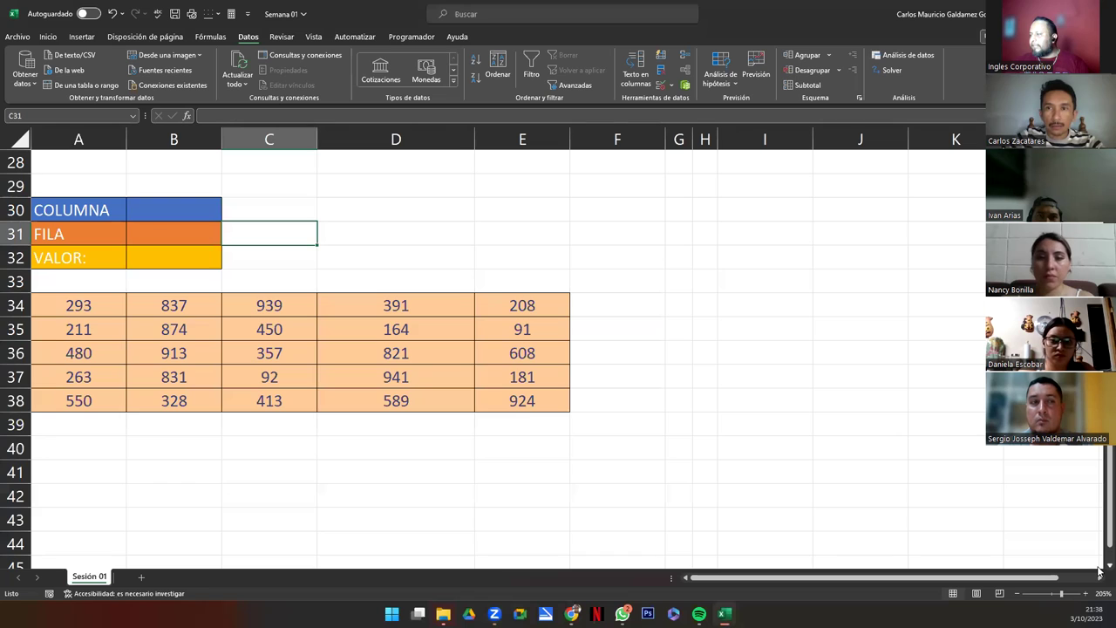
pyautogui.click(1098, 566)
pyautogui.click(1099, 567)
pyautogui.moveTo(67, 156); pyautogui.dragTo(529, 356)
pyautogui.click(383, 463)
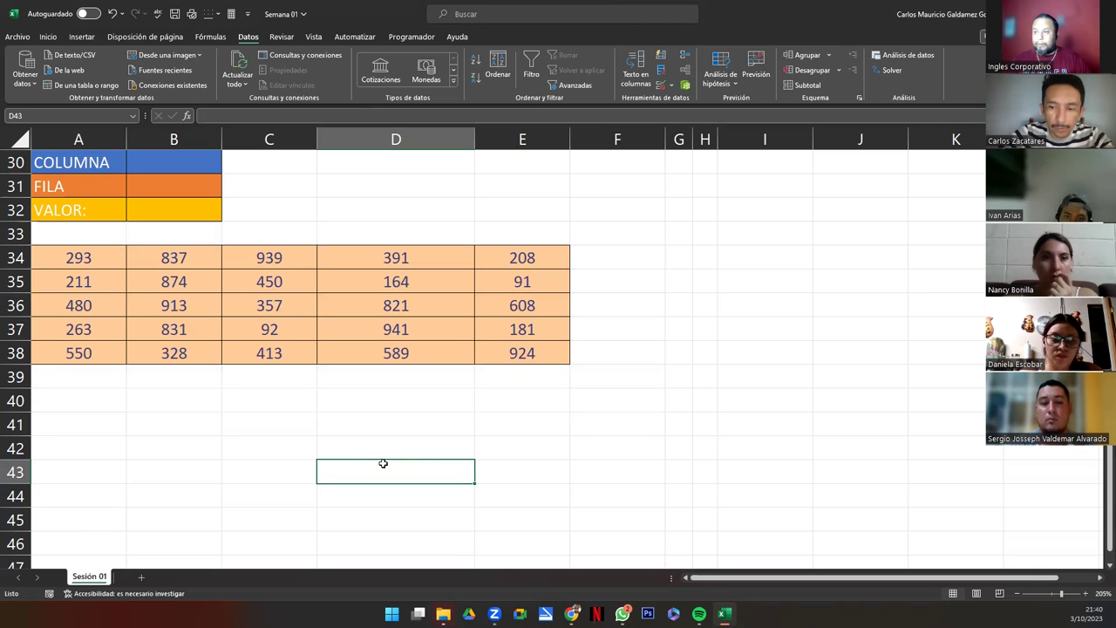
# - Try to capture a screen snip of the exercise block
pyautogui.press('super+shift+s')
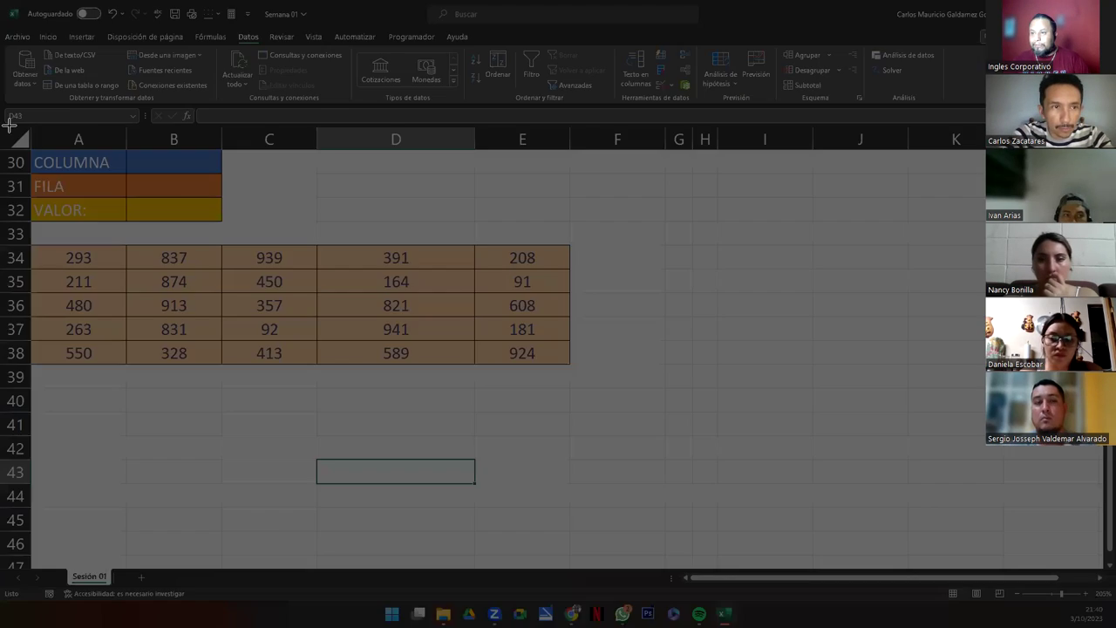
pyautogui.moveTo(32, 182); pyautogui.dragTo(184, 392)
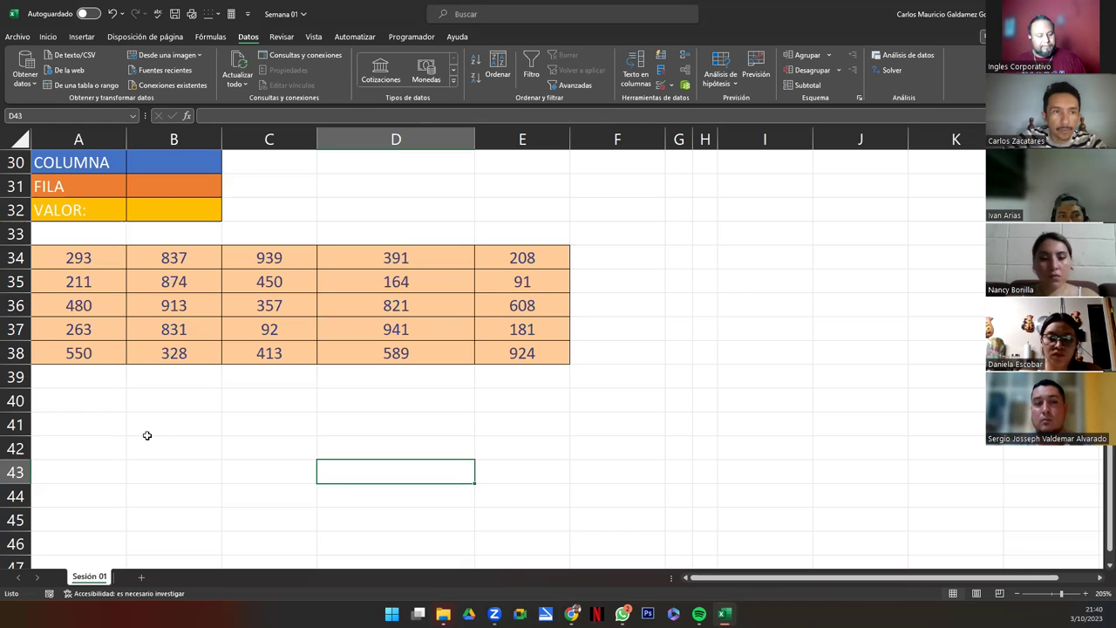
pyautogui.click(107, 416)
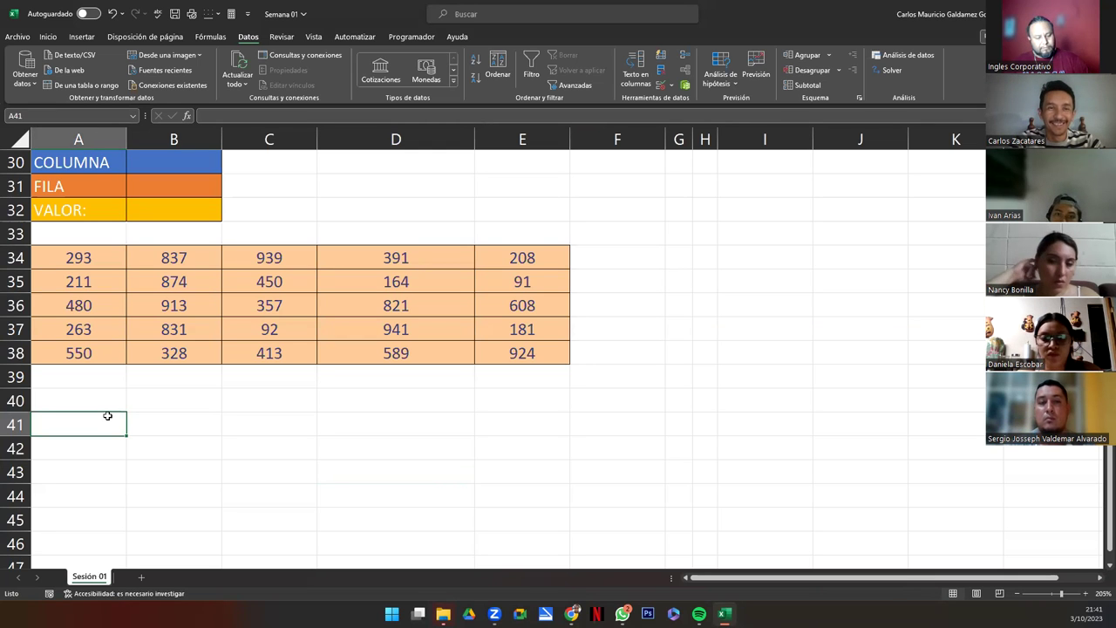
pyautogui.hotkey('ctrl', 'o')
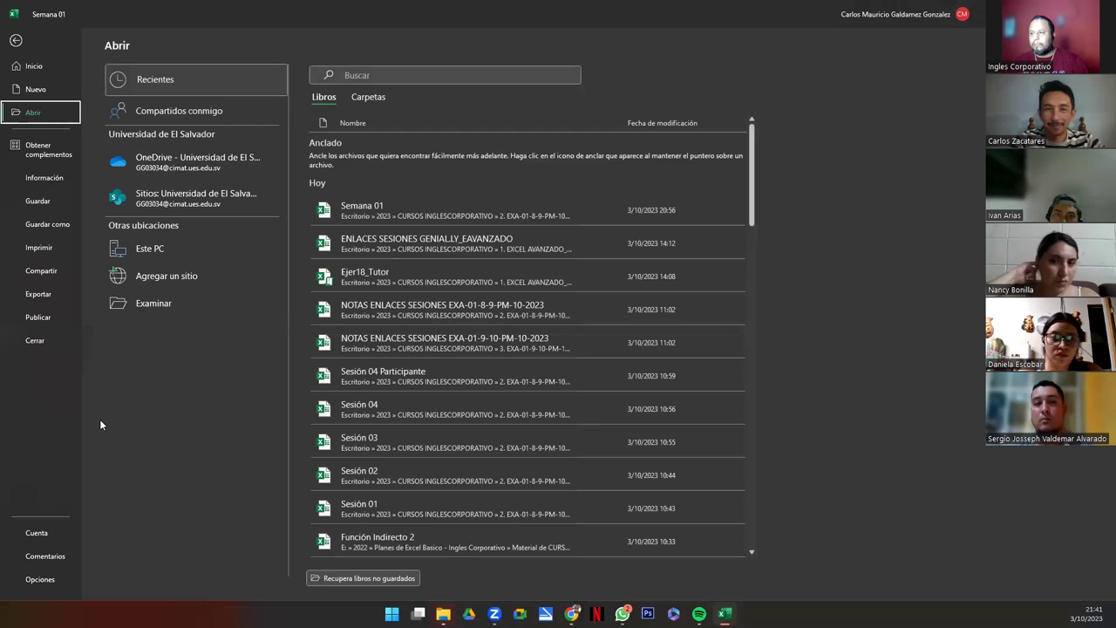
pyautogui.press('Escape')
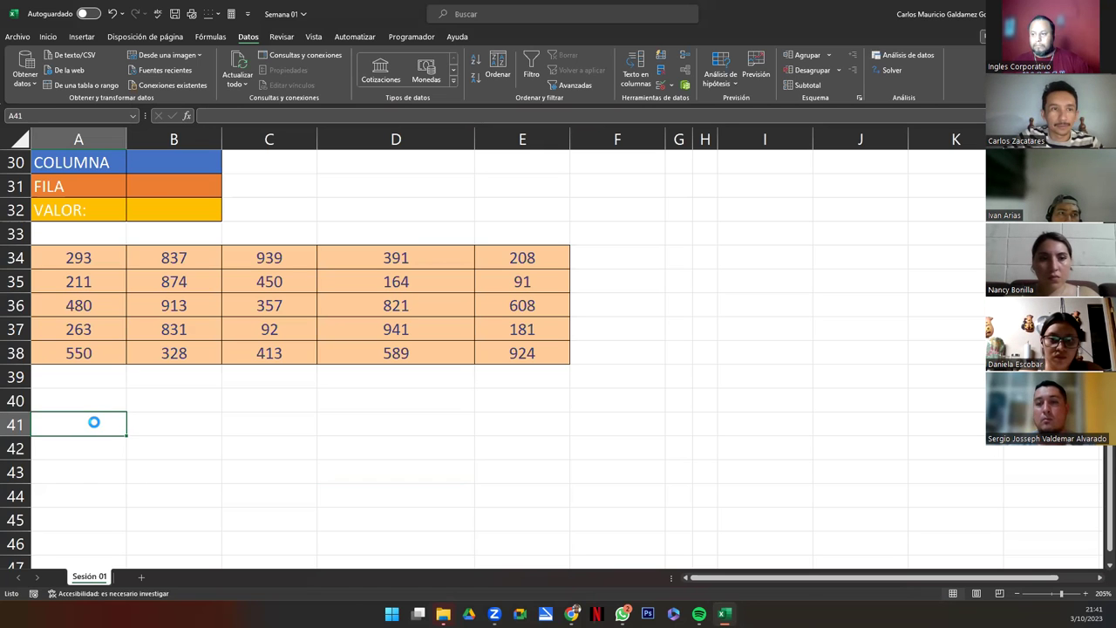
pyautogui.press('Escape')
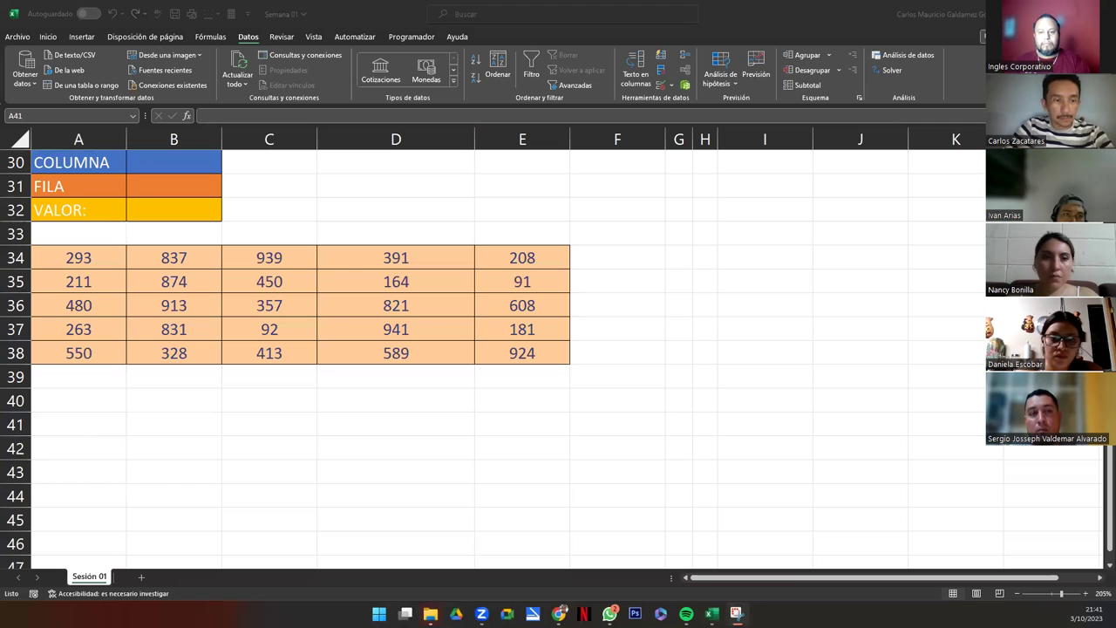
pyautogui.click(78, 424)
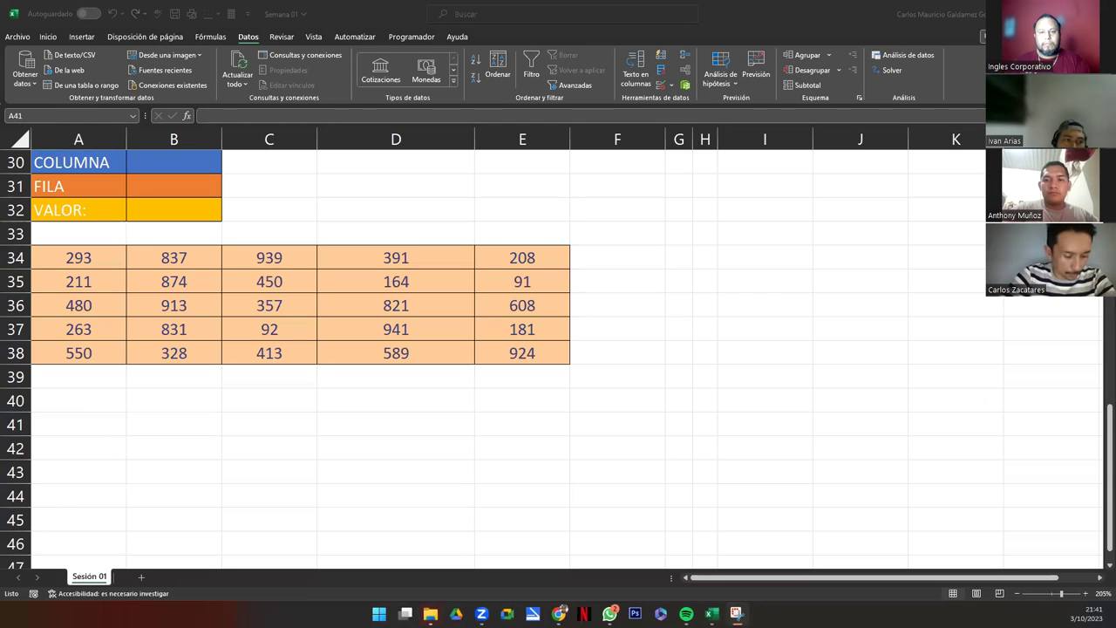
pyautogui.click(4, 129)
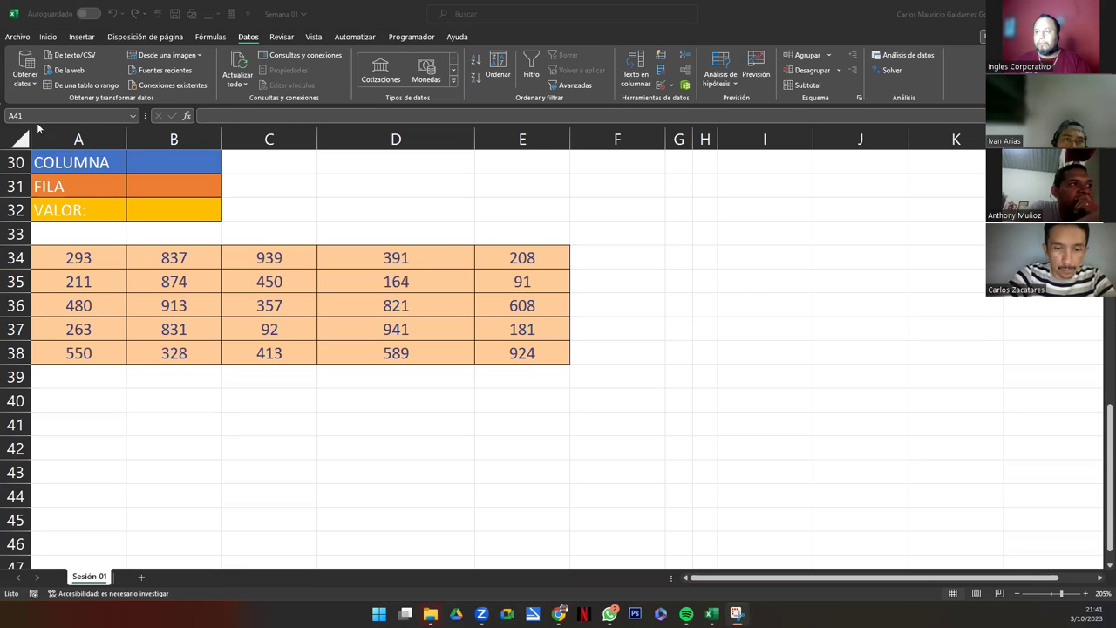
pyautogui.click(7, 129)
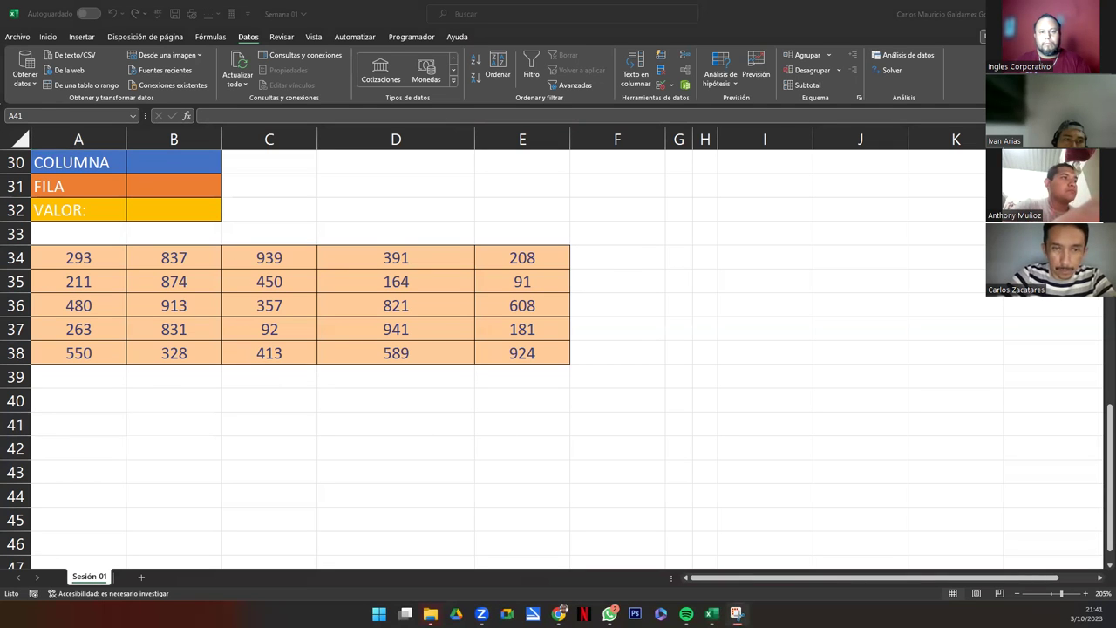
# - Try a freeform screen snip around the exercise's labels and number table
pyautogui.press('super+shift+s')
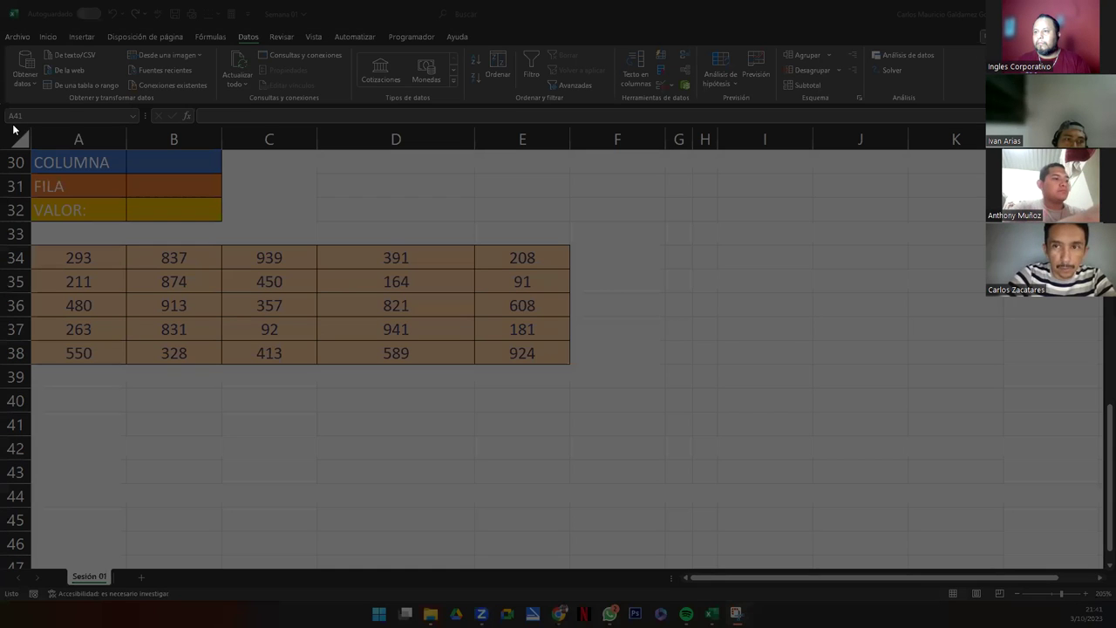
pyautogui.moveTo(1, 127)
pyautogui.mouseDown()
pyautogui.moveTo(88, 211)
pyautogui.moveTo(315, 379)
pyautogui.moveTo(611, 382)
pyautogui.mouseUp()
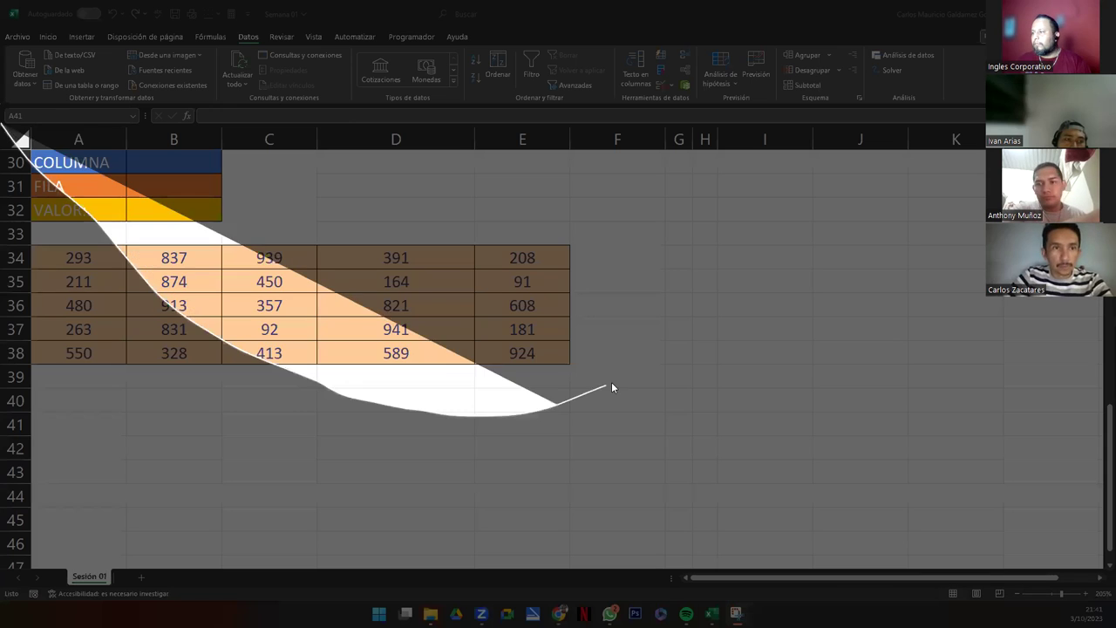
pyautogui.moveTo(295, 371); pyautogui.dragTo(288, 367)
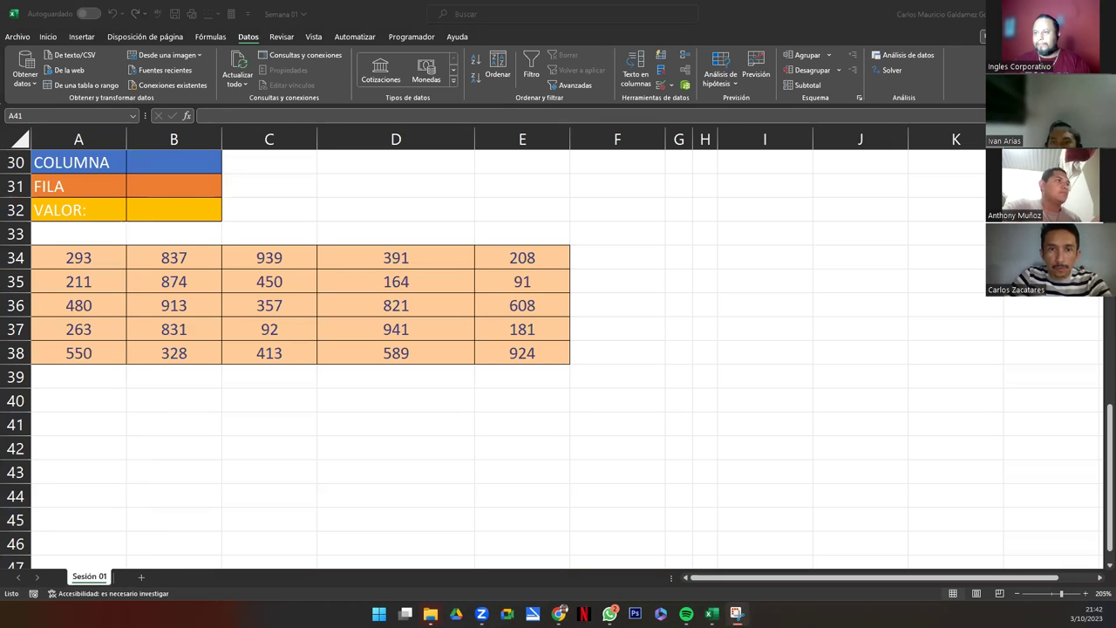
# - Capture a rectangular screen snip of columns A to E, from the column headers down past the number table
pyautogui.press('super+shift+s')
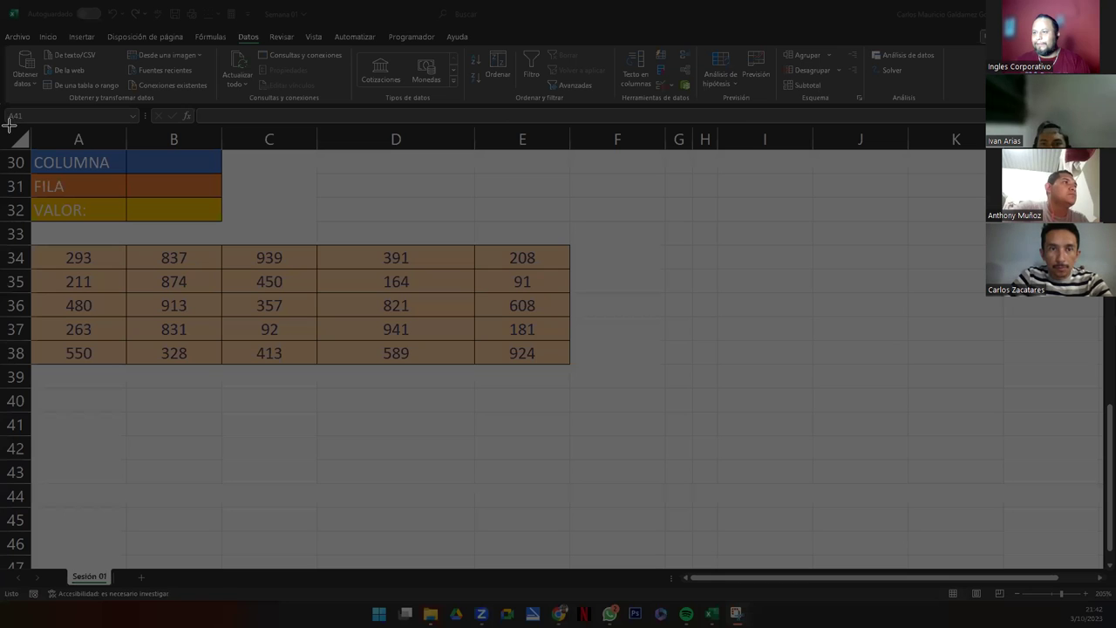
pyautogui.moveTo(2, 125); pyautogui.dragTo(586, 458)
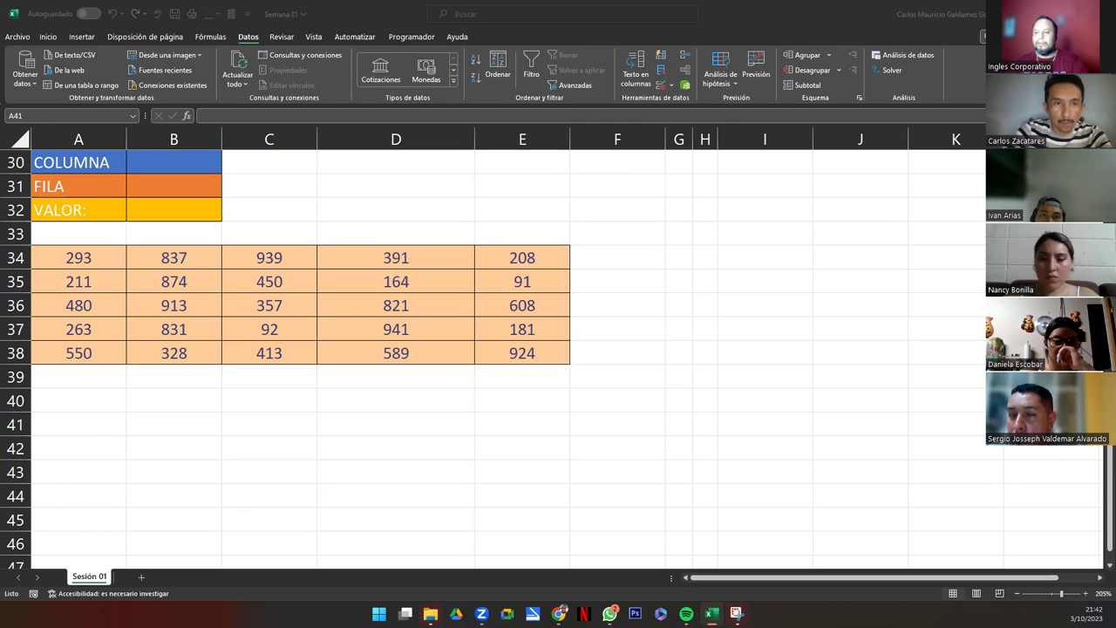
# - Return to the worksheet and check the empty COLUMNA and FILA entry cells B30 and B31
pyautogui.hotkey('alt', 'Tab')
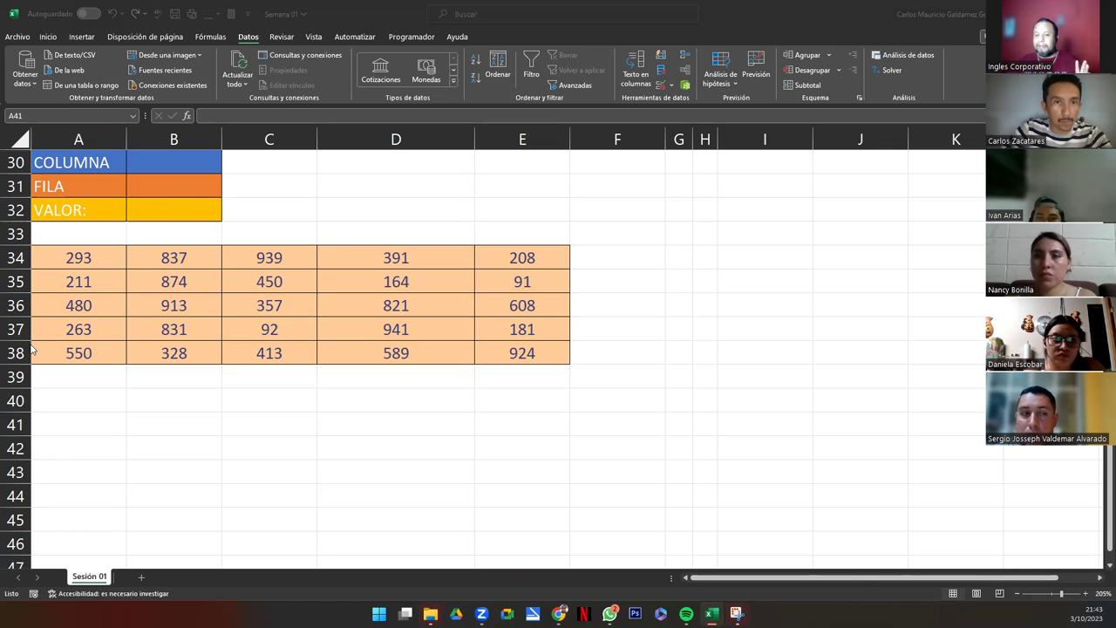
pyautogui.click(163, 162)
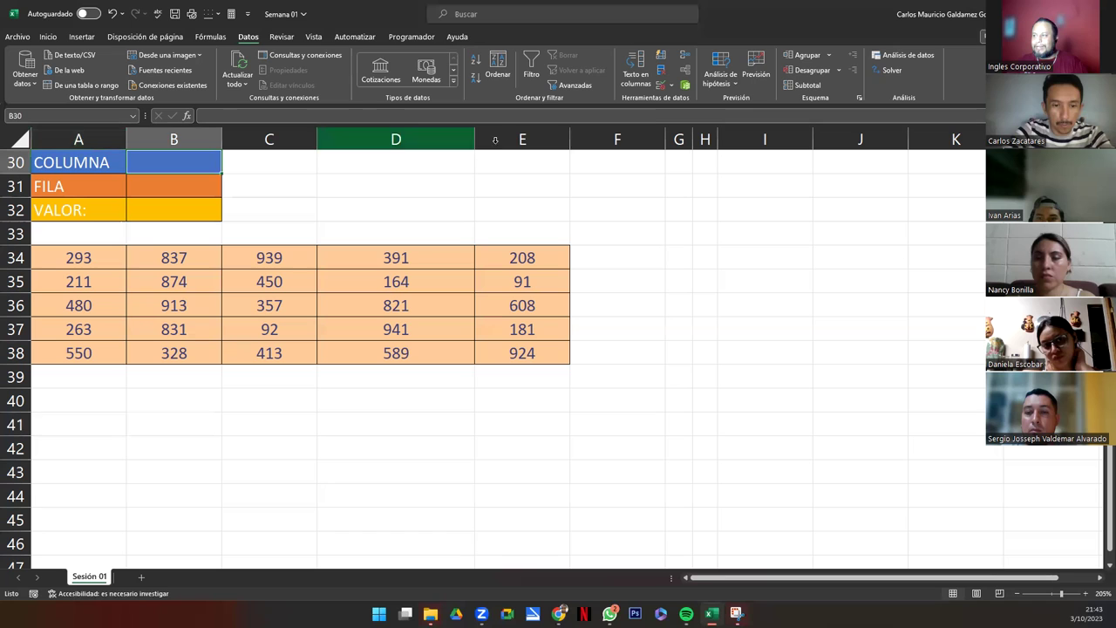
pyautogui.click(160, 186)
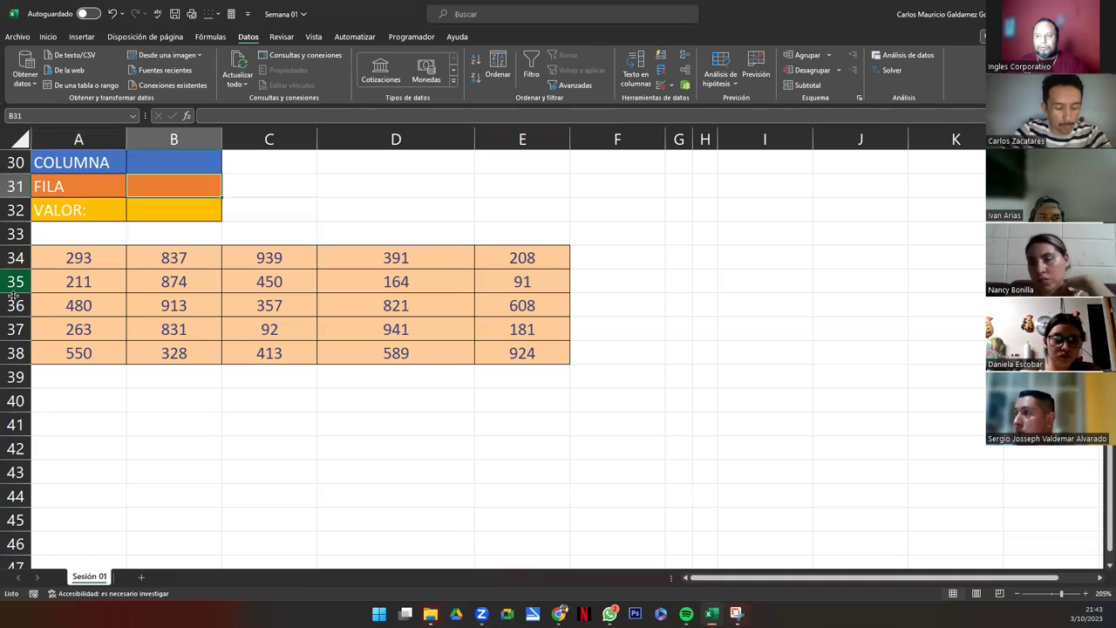
# - Change the font color of the hidden column-letter list in G34:G38 to black
pyautogui.click(675, 255)
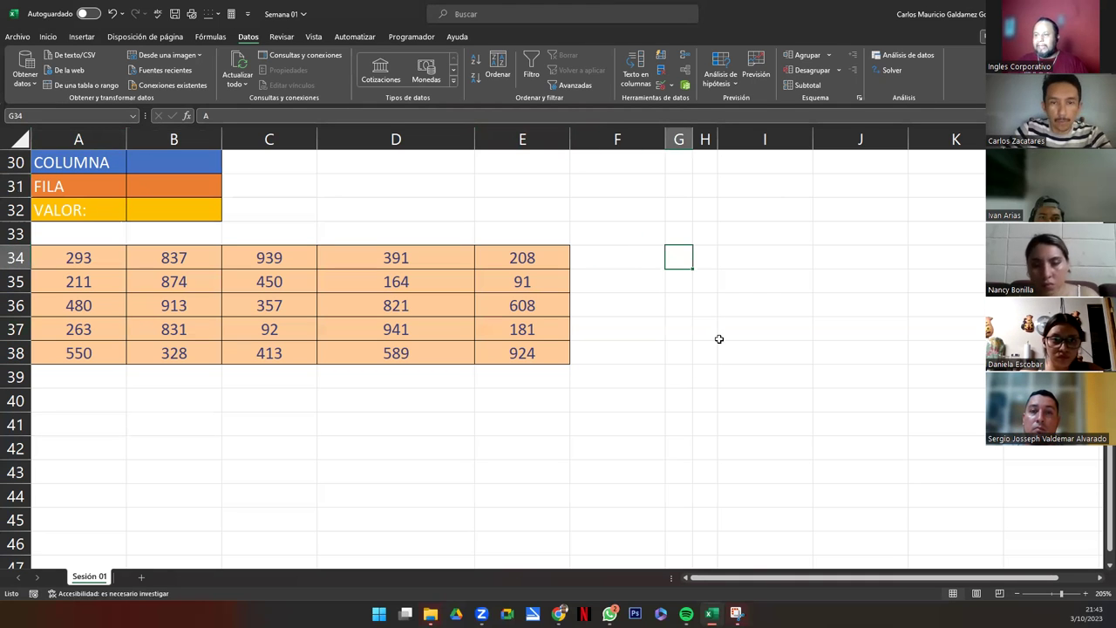
pyautogui.keyDown('shift'); pyautogui.click(672, 356); pyautogui.keyUp('shift')
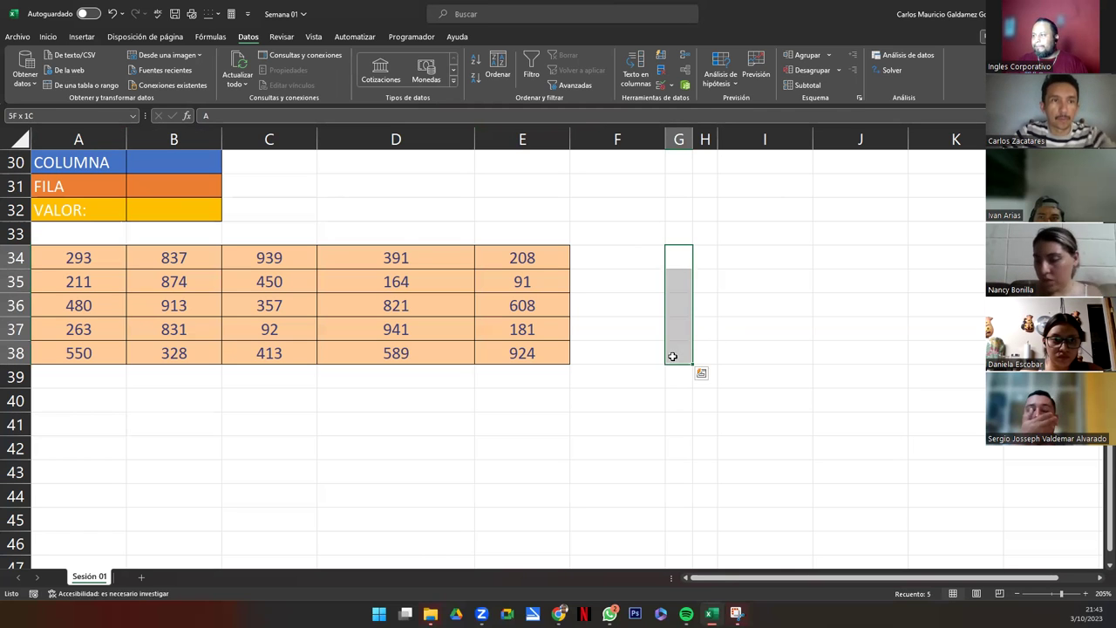
pyautogui.click(48, 36)
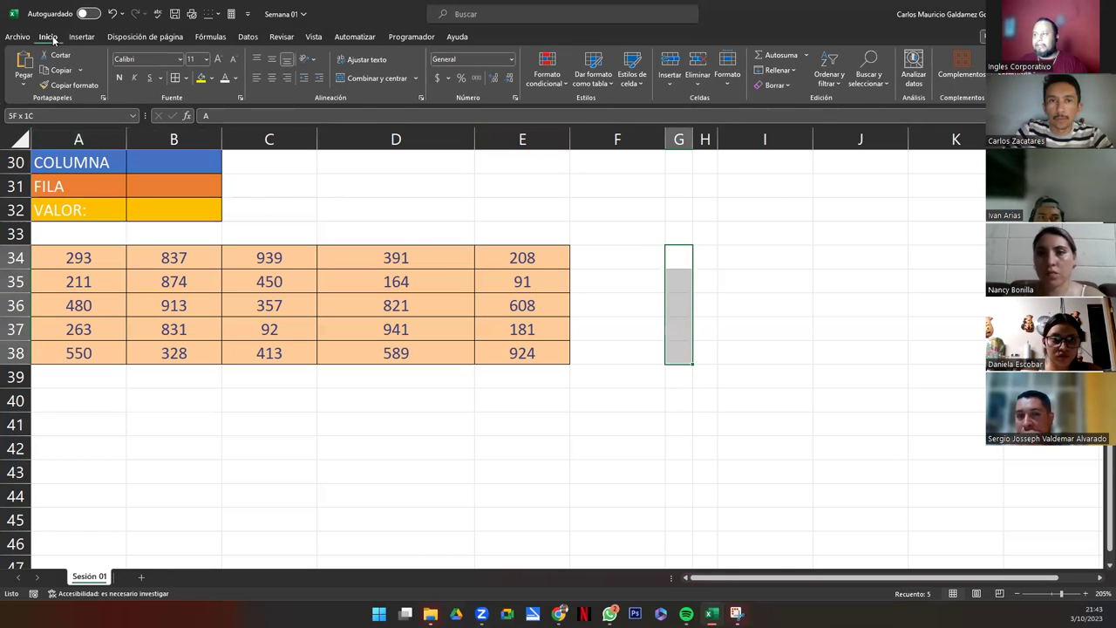
pyautogui.click(235, 78)
pyautogui.click(229, 93)
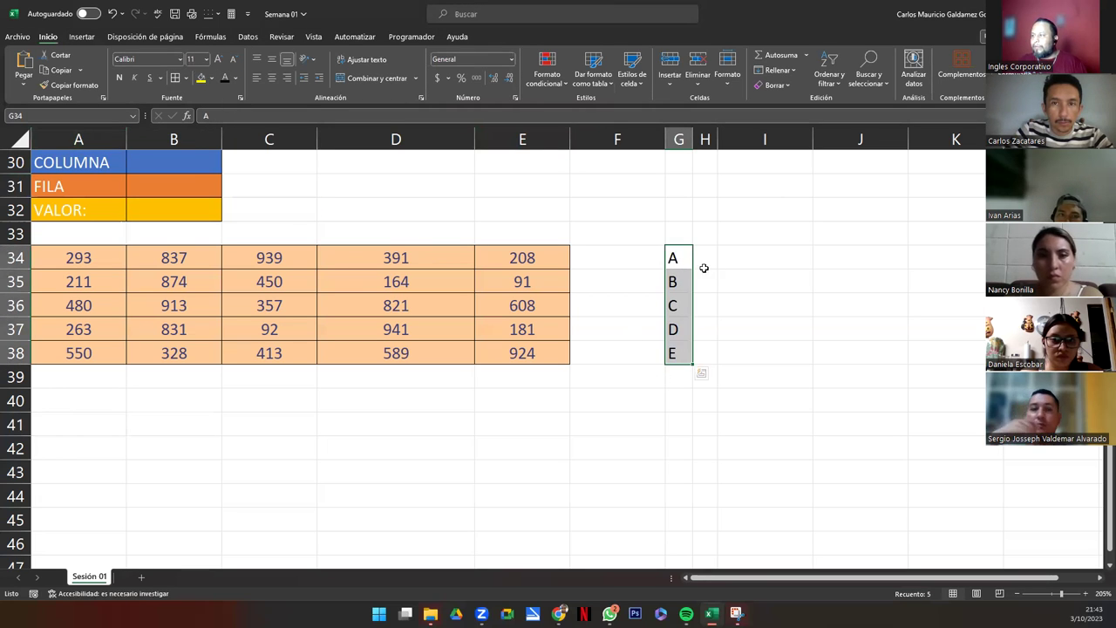
# - Apply the same black font color to the hidden row numbers in H34:H38 and check the entries
pyautogui.moveTo(712, 259); pyautogui.dragTo(710, 361)
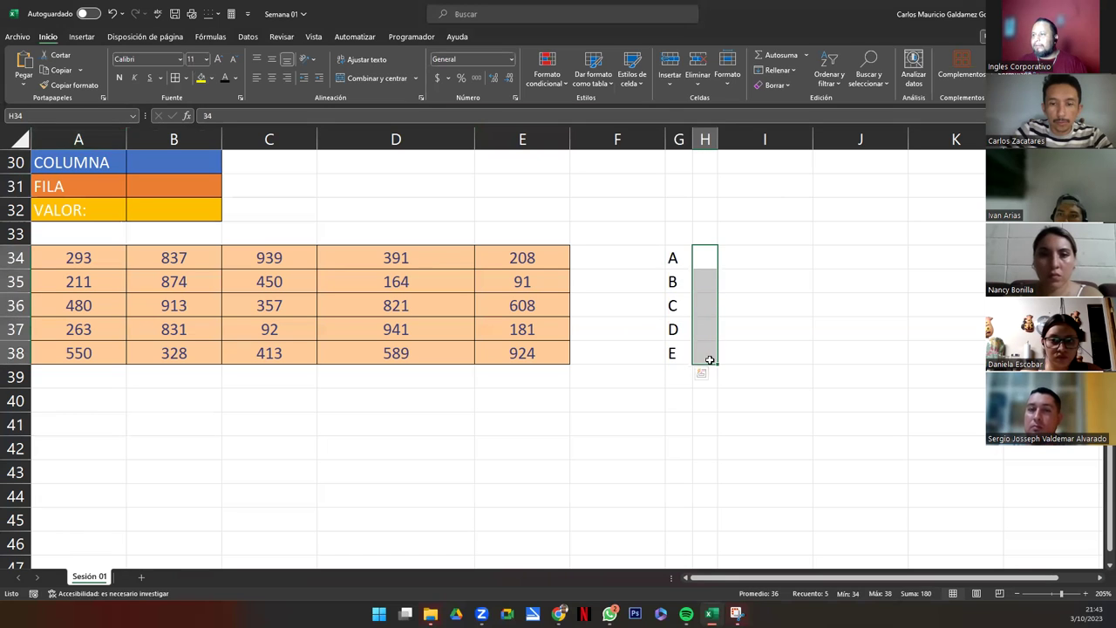
pyautogui.click(225, 78)
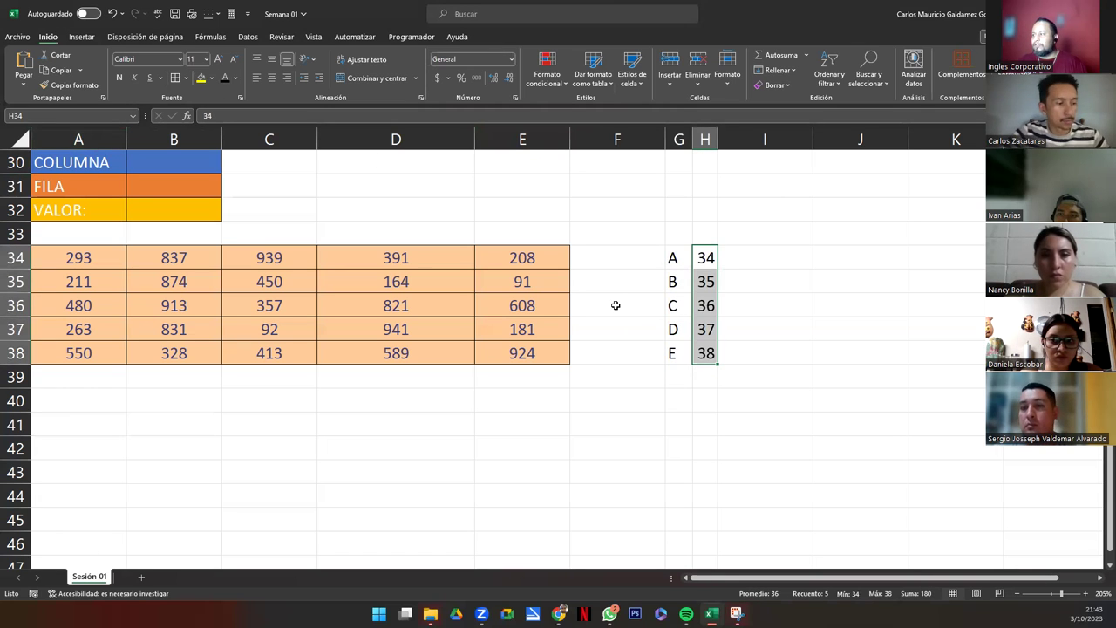
pyautogui.click(704, 259)
pyautogui.press('Down')
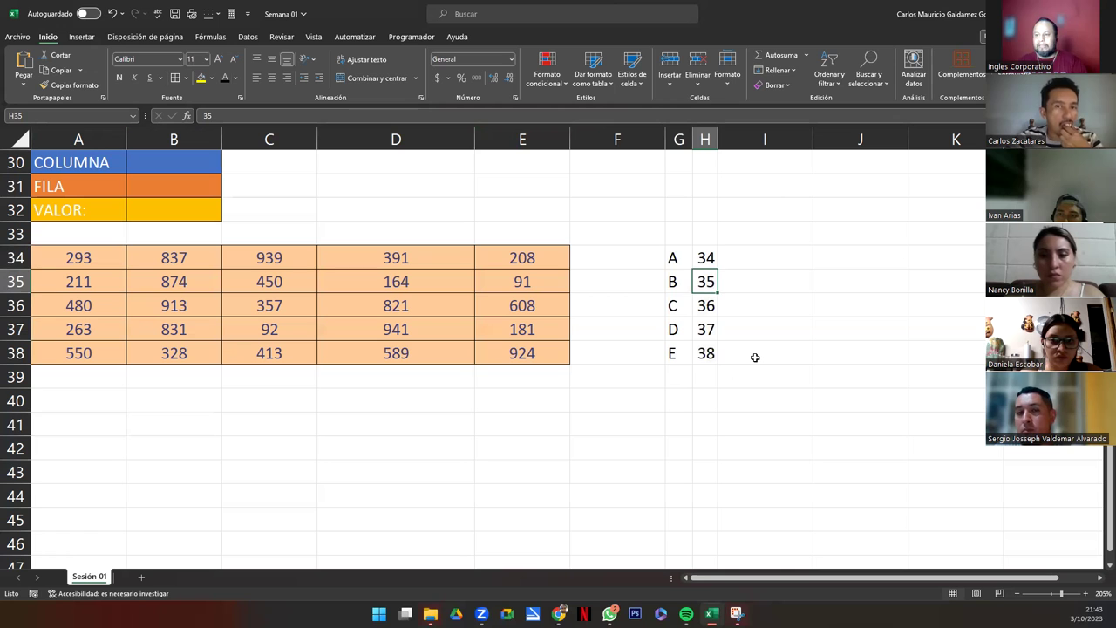
pyautogui.press('Down')
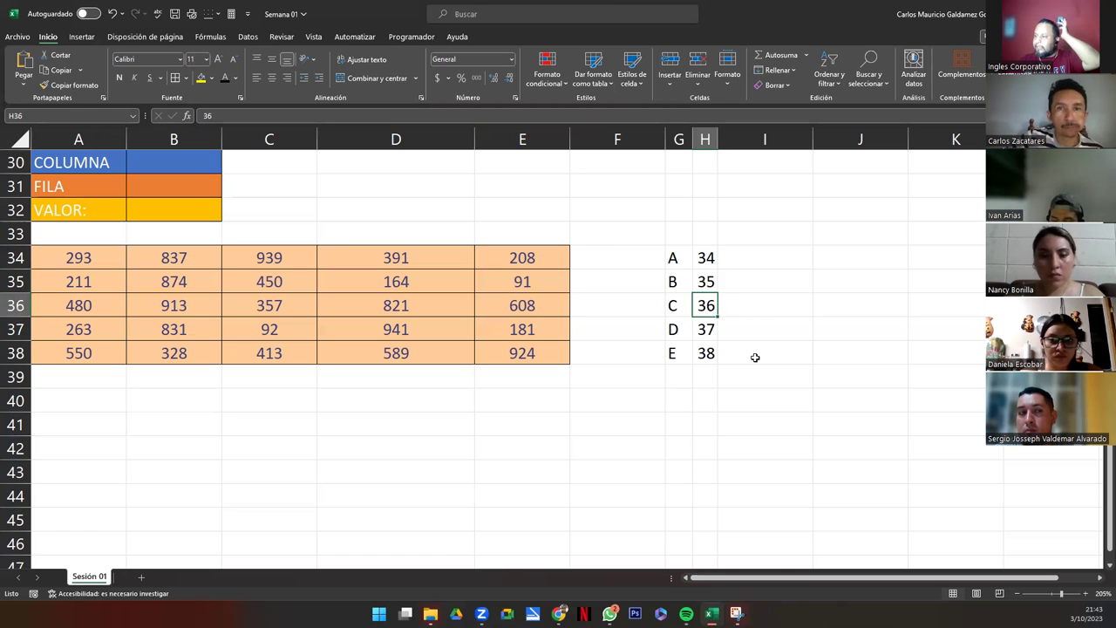
pyautogui.press('Down')
pyautogui.press('Down')
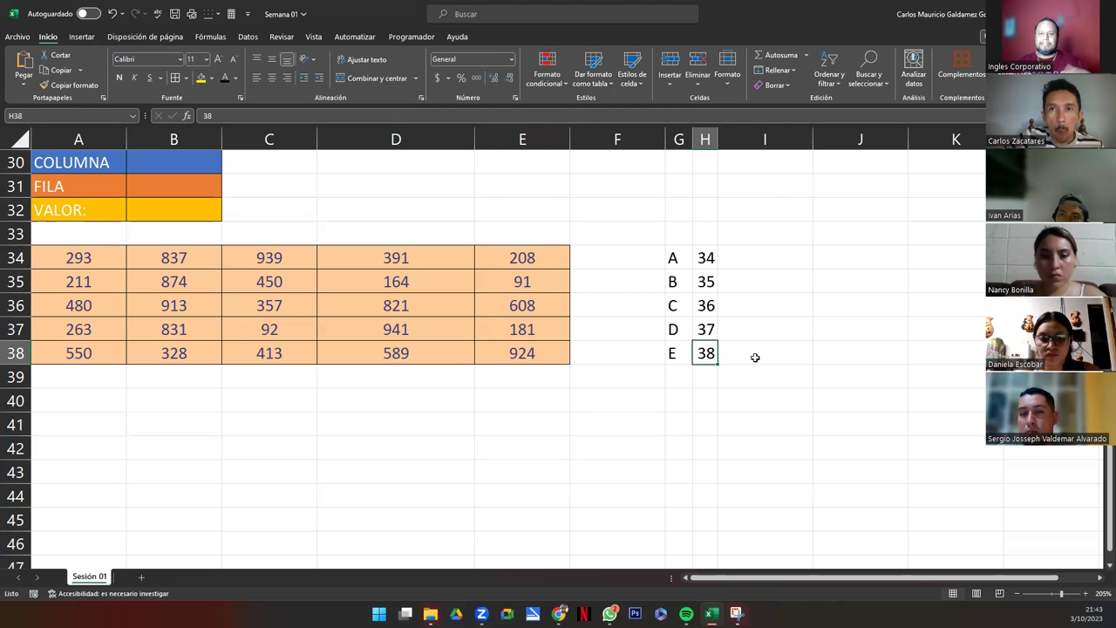
# - Delete rows 1 to 29 above the COLUMNA, FILA and VALOR block
pyautogui.scroll(10, 308, 312)
pyautogui.scroll(-2, 310, 316)
pyautogui.scroll(2, 309, 316)
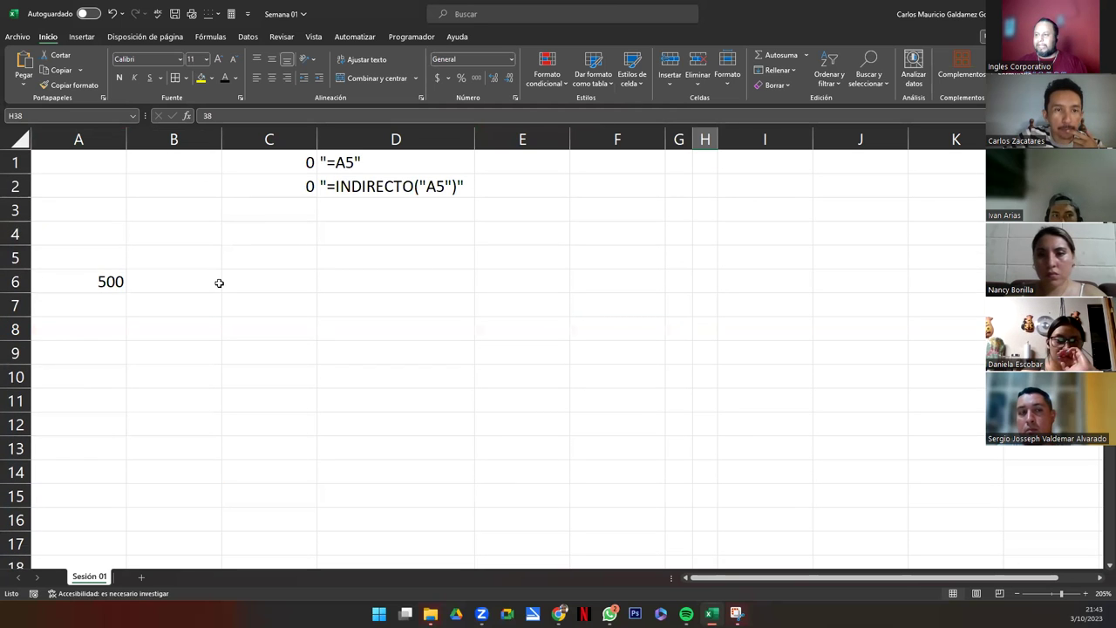
pyautogui.click(14, 162)
pyautogui.scroll(-5, 16, 253)
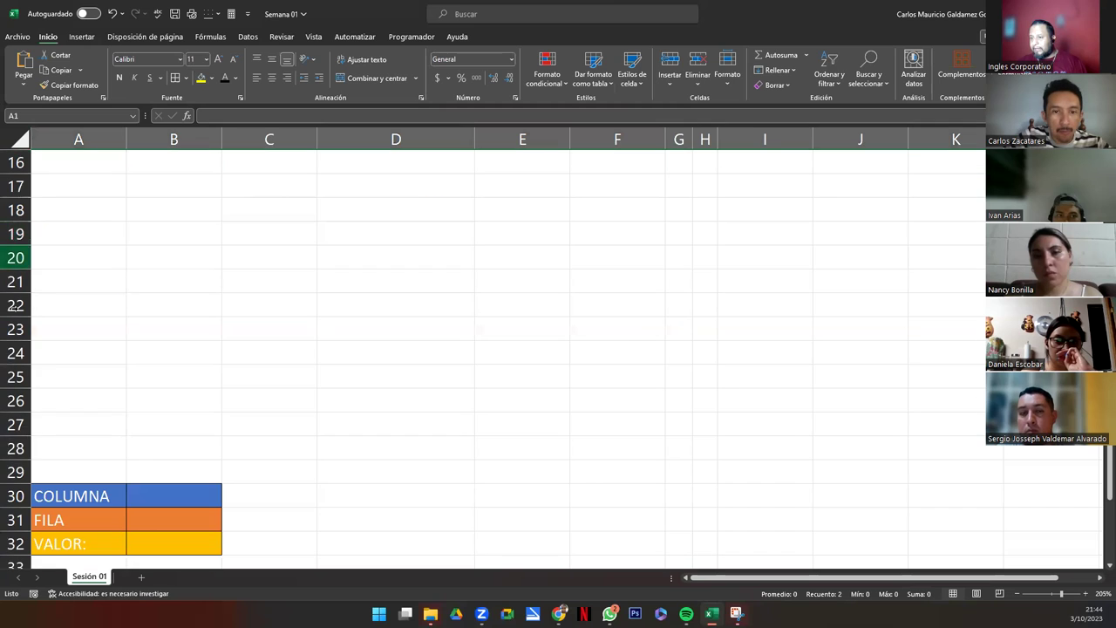
pyautogui.keyDown('shift'); pyautogui.click(20, 471); pyautogui.keyUp('shift')
pyautogui.rightClick(19, 470)
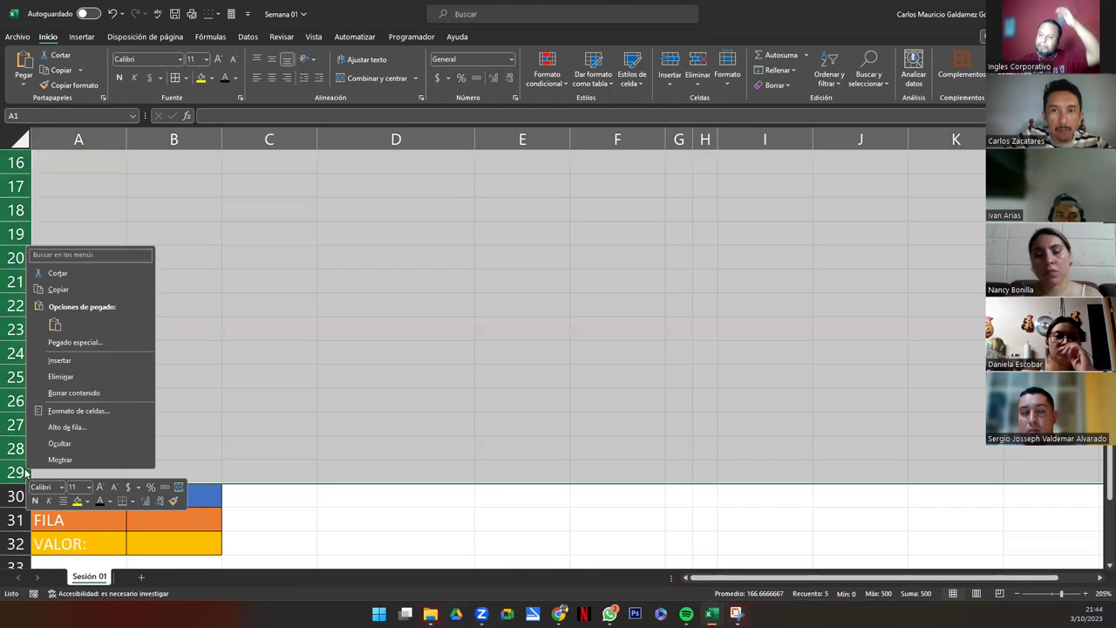
pyautogui.click(70, 378)
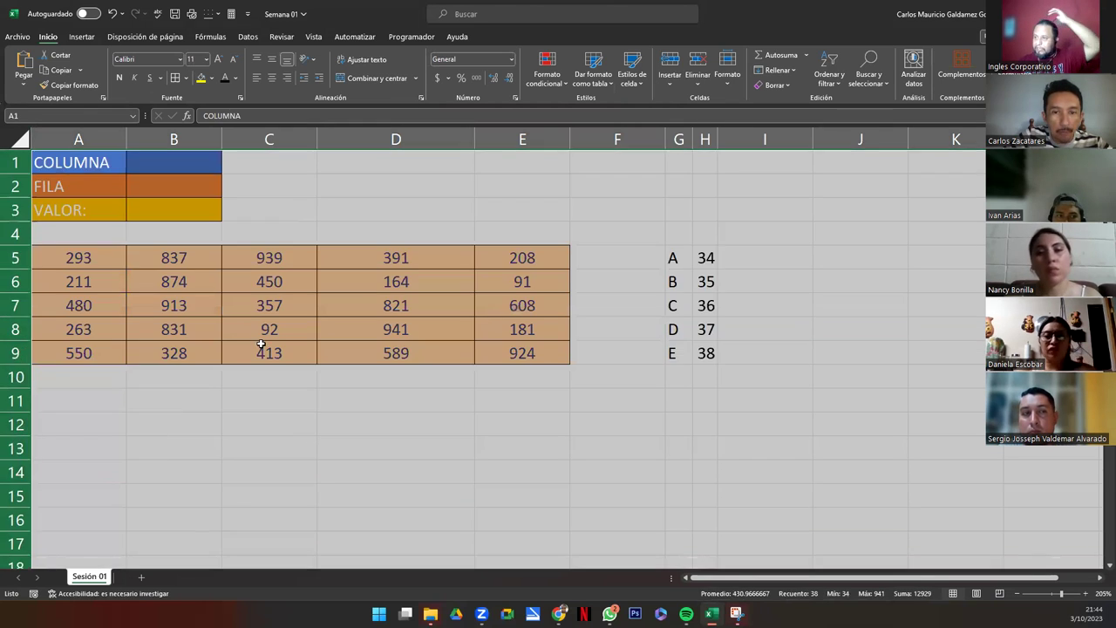
# - Replace the row-number list in H5:H9 with 5, 6, 7, 8 and 9
pyautogui.click(573, 258)
pyautogui.click(702, 257)
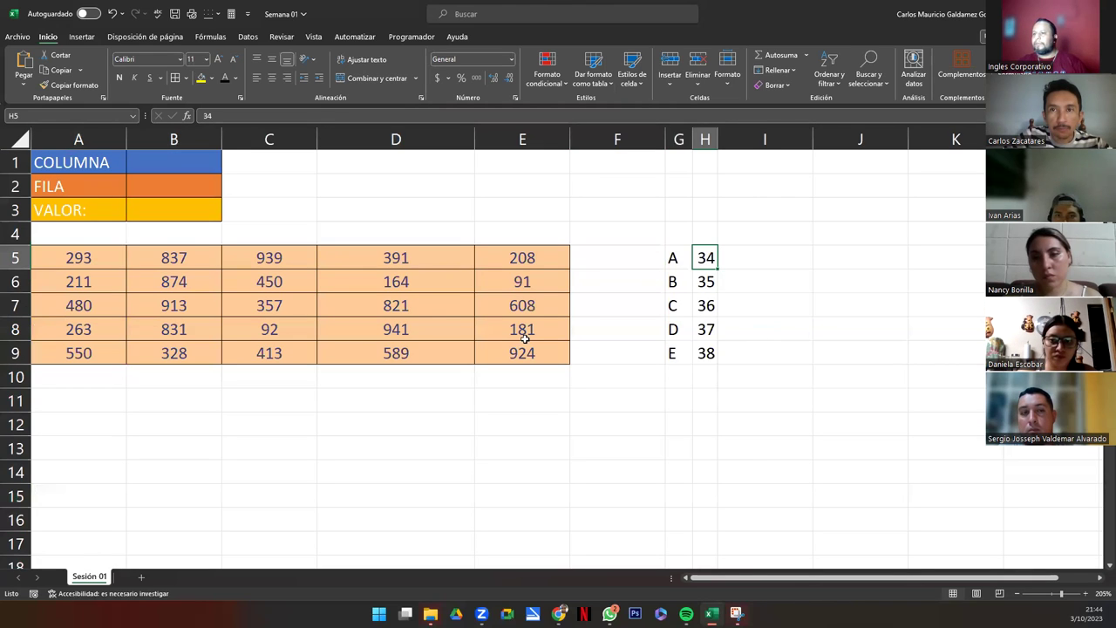
pyautogui.write('5')
pyautogui.press('Return')
pyautogui.write('6')
pyautogui.press('Return')
pyautogui.write('7')
pyautogui.press('Return')
pyautogui.write('87')
pyautogui.press('BackSpace')
pyautogui.press('Return')
pyautogui.write('9')
pyautogui.press('Return')
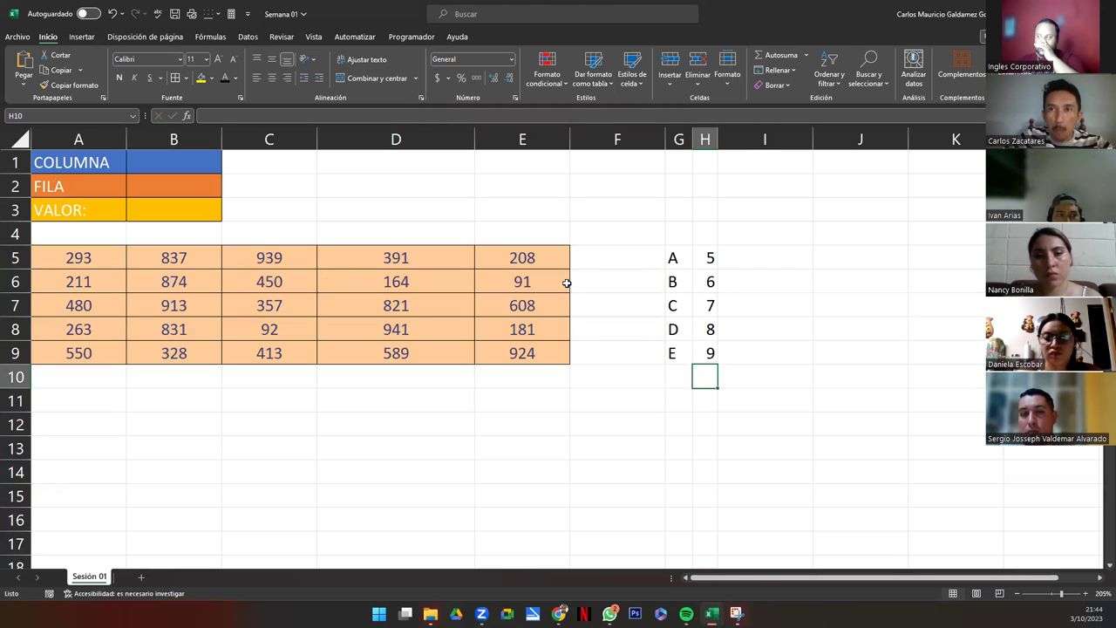
# - Begin an INDIRECTO formula in the VALOR cell B3, below the empty COLUMNA and FILA entry cells
pyautogui.click(151, 159)
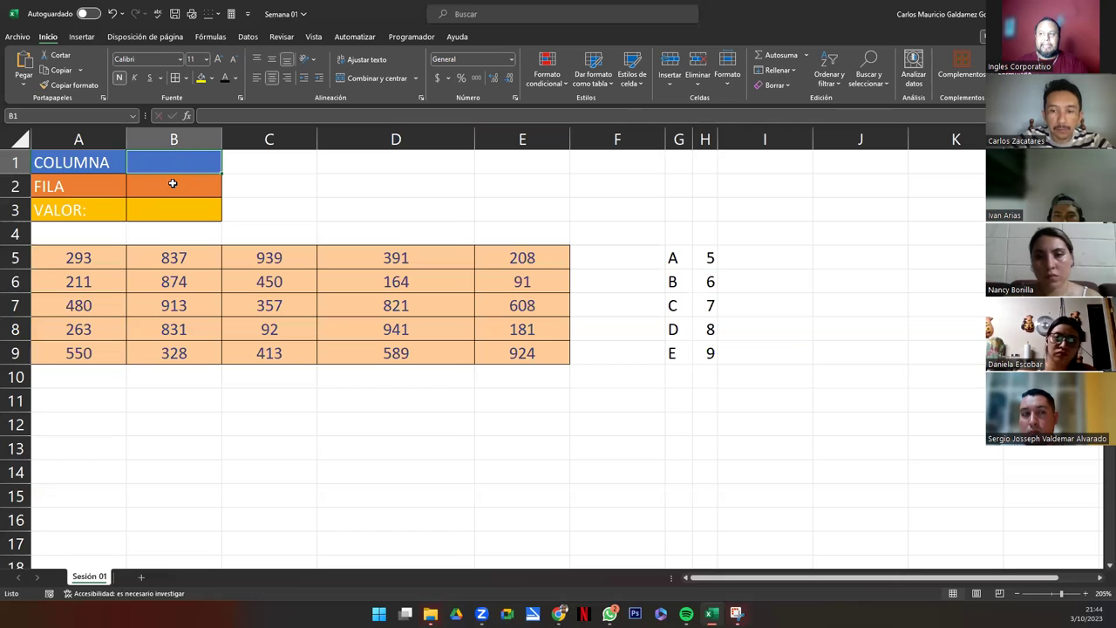
pyautogui.click(173, 183)
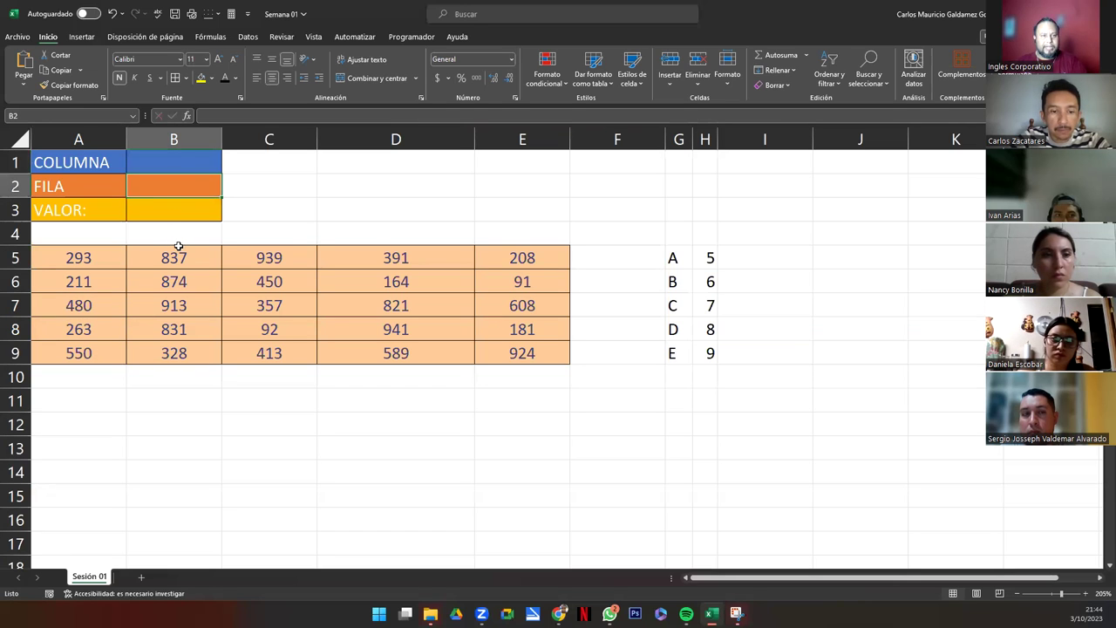
pyautogui.click(184, 213)
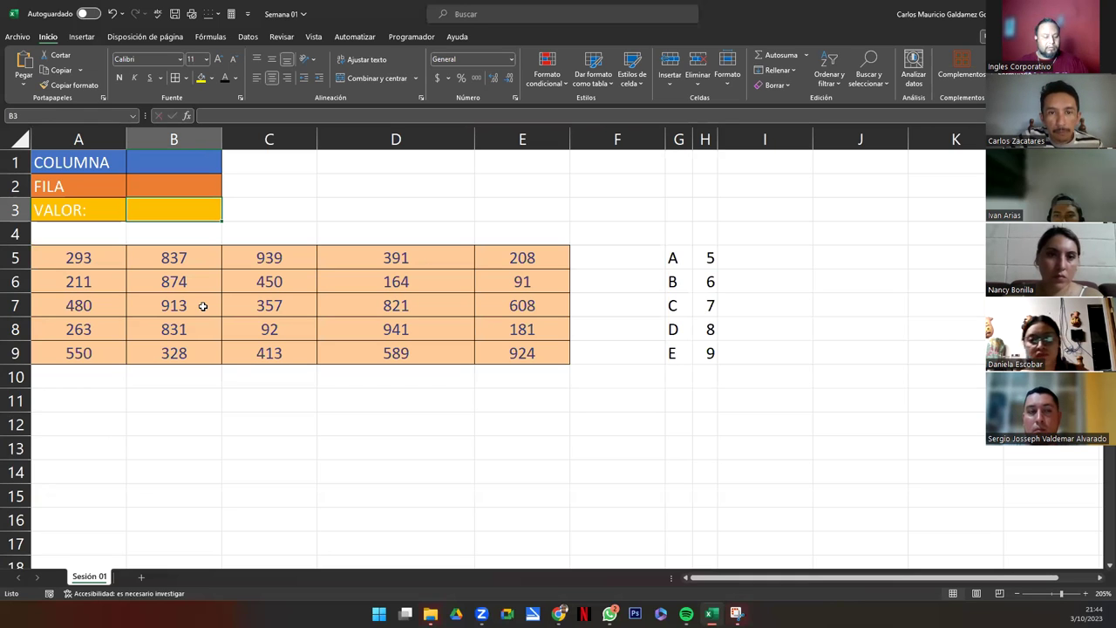
pyautogui.write('=')
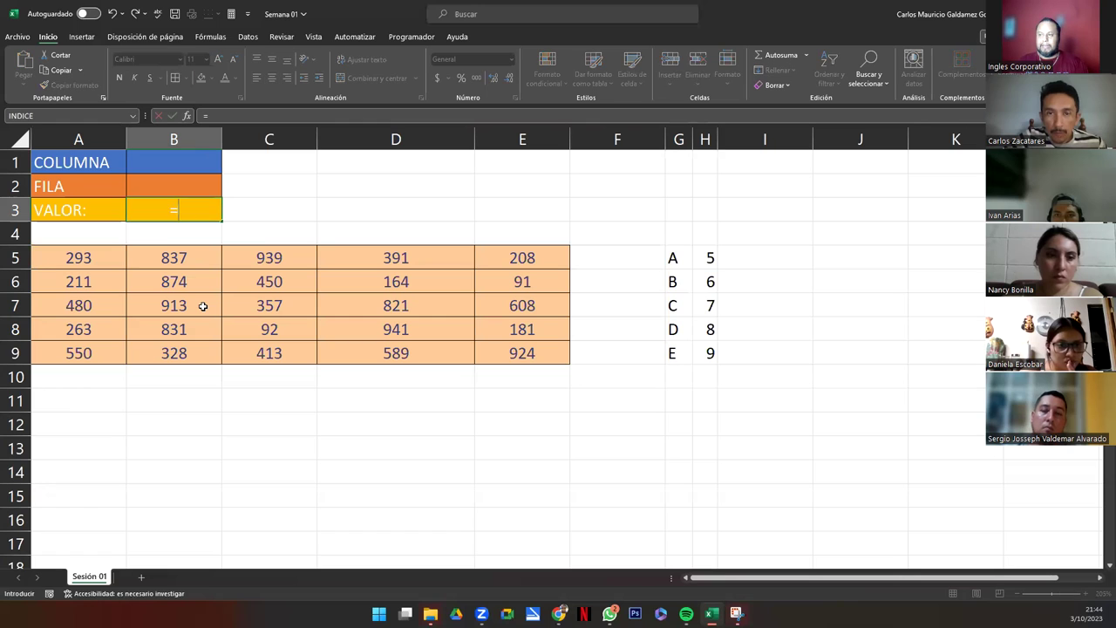
pyautogui.write('indire')
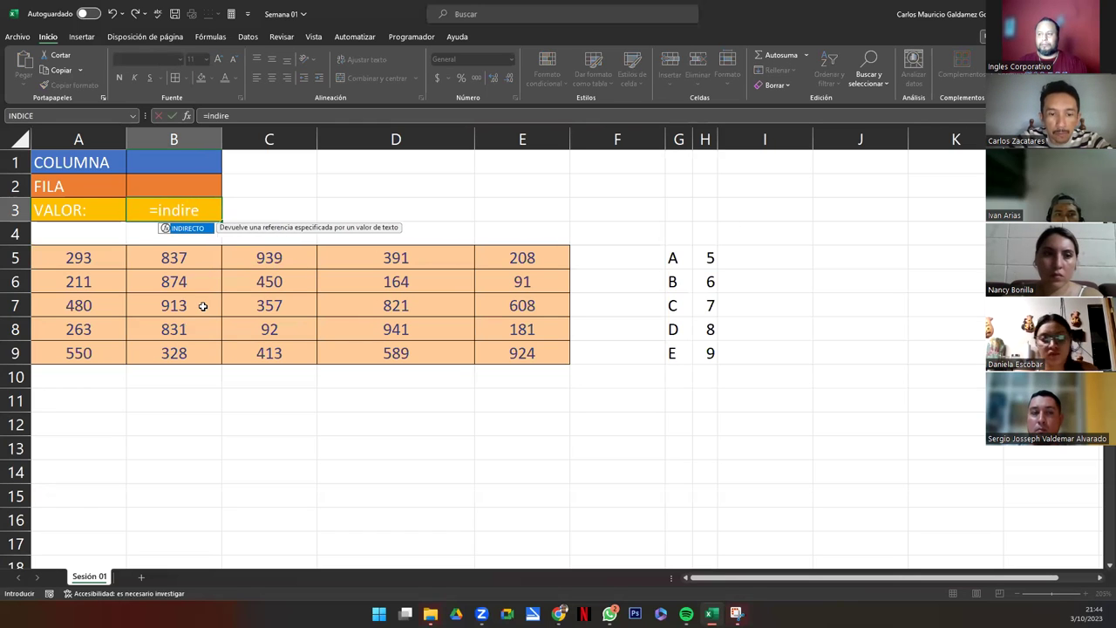
pyautogui.press('Tab')
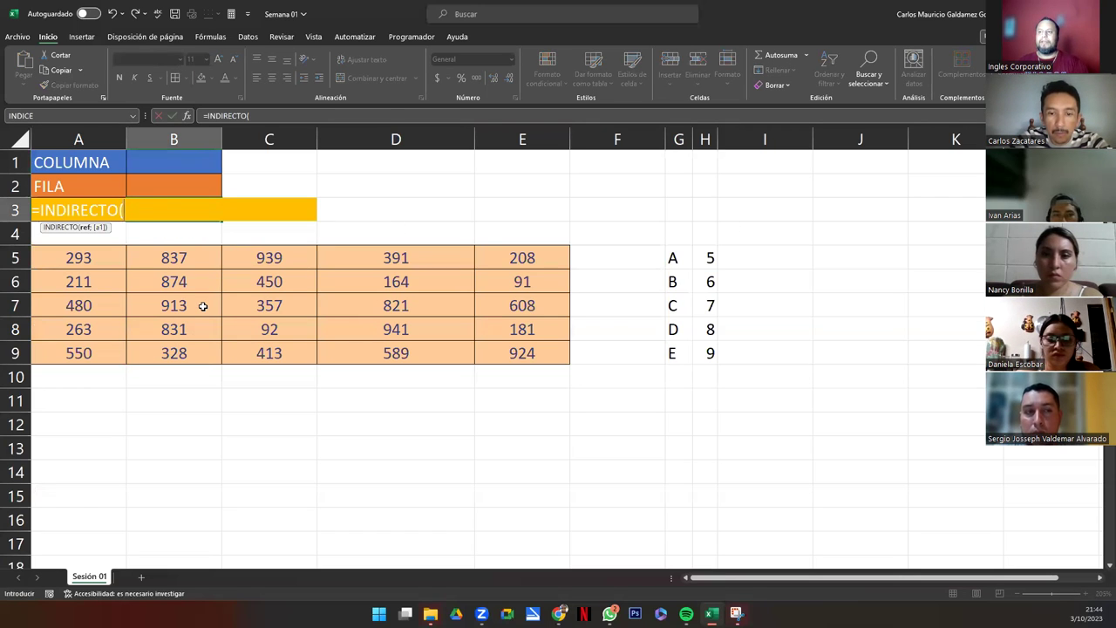
# - Open the help article for the INDIRECTO function and review its description, syntax and examples
pyautogui.click(132, 213)
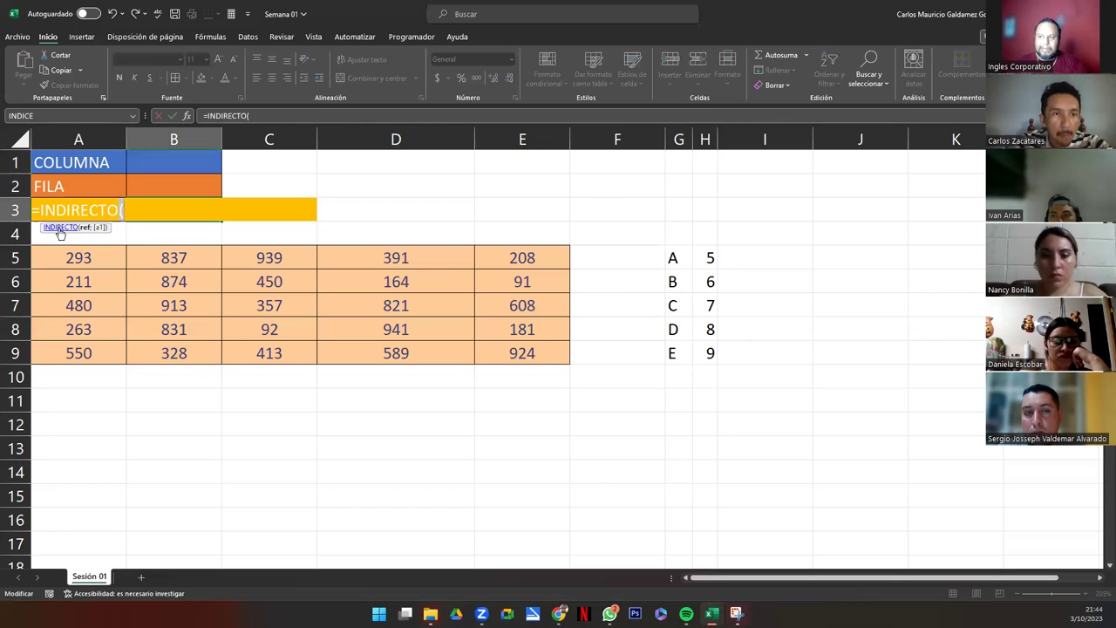
pyautogui.click(61, 227)
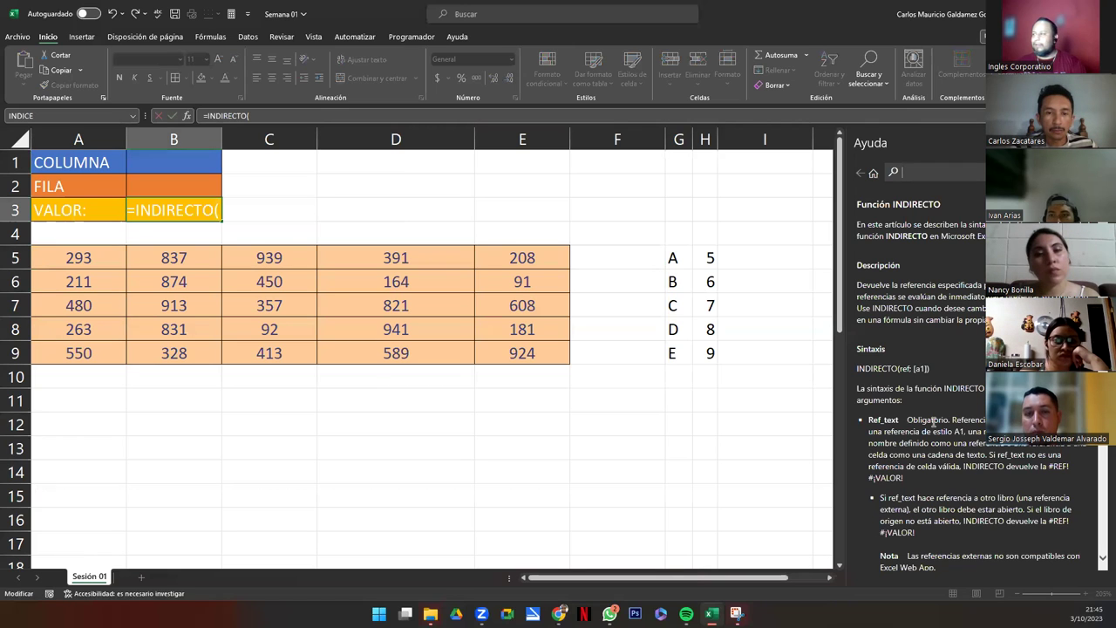
pyautogui.moveTo(857, 204); pyautogui.dragTo(951, 213)
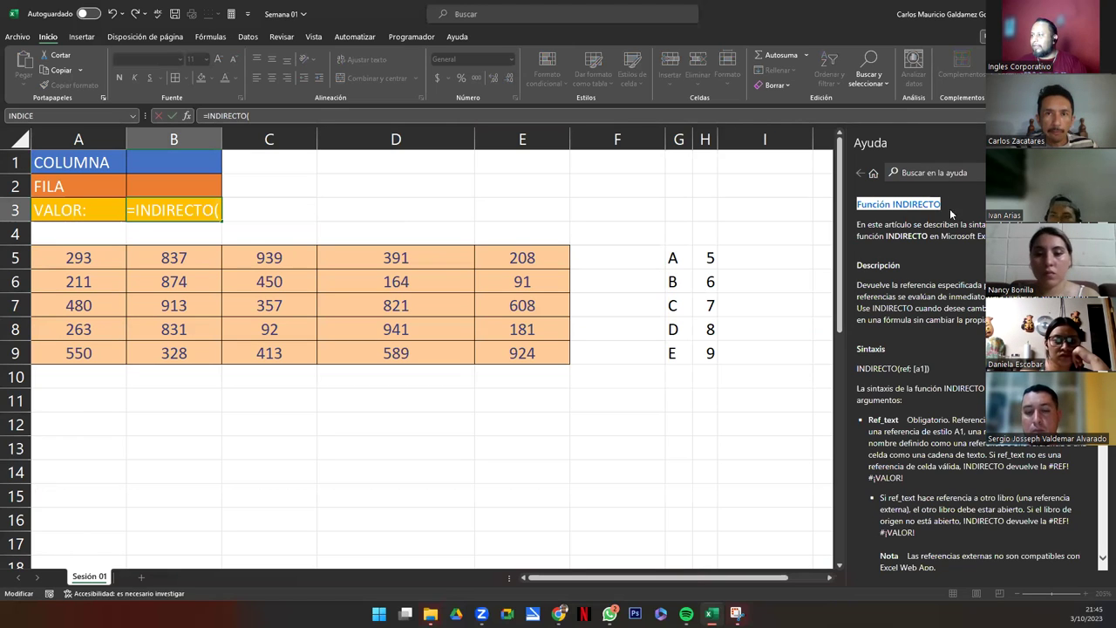
pyautogui.moveTo(857, 264); pyautogui.dragTo(939, 307)
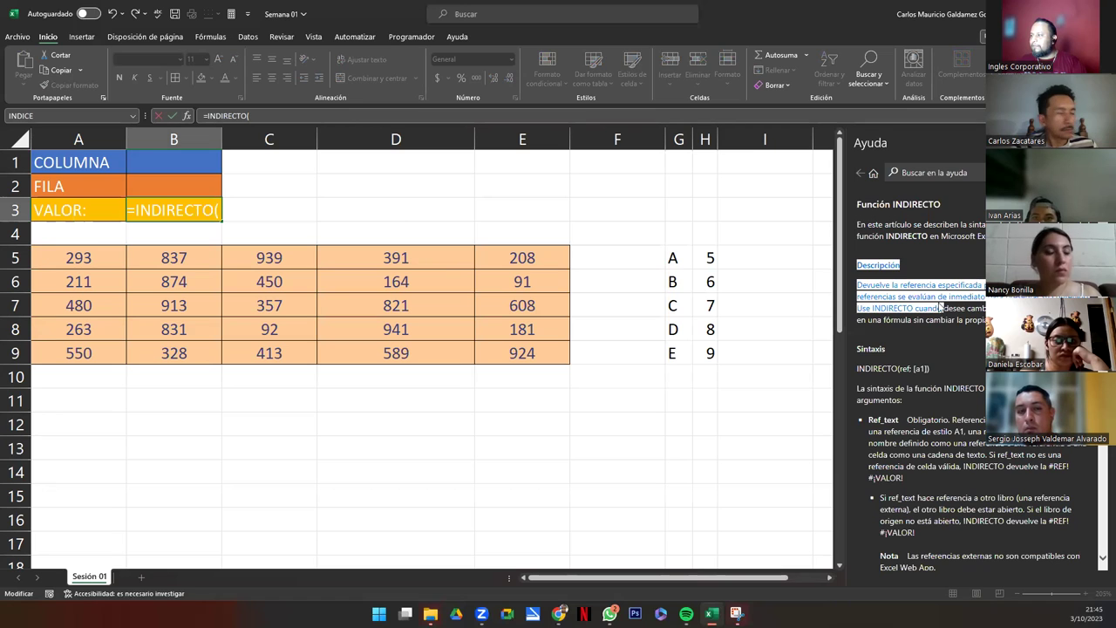
pyautogui.moveTo(861, 348); pyautogui.dragTo(891, 357)
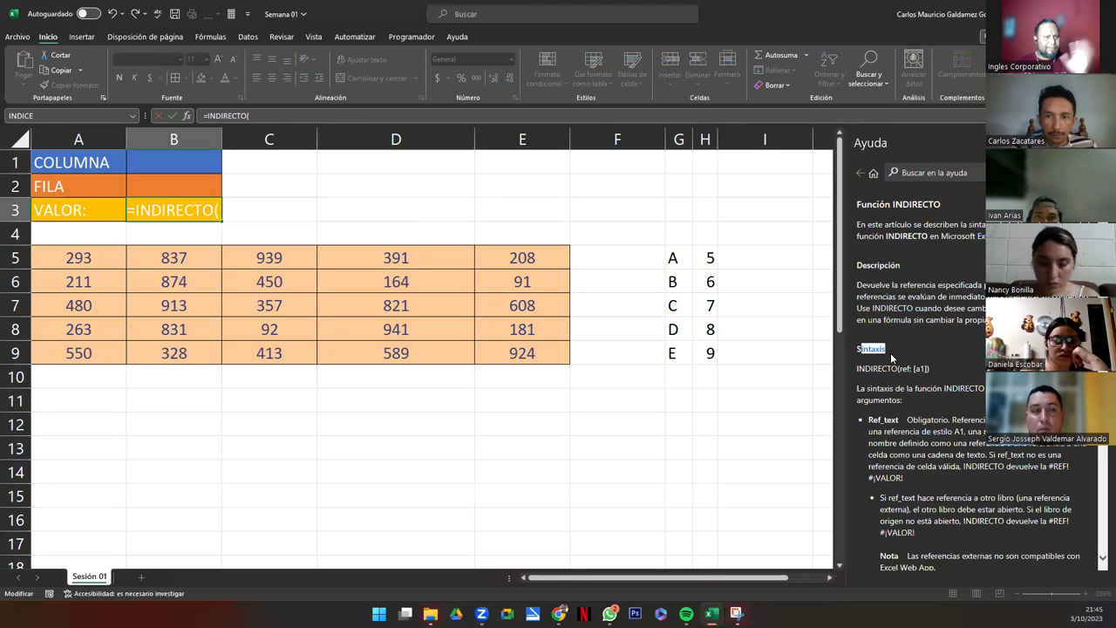
pyautogui.scroll(-10, 907, 366)
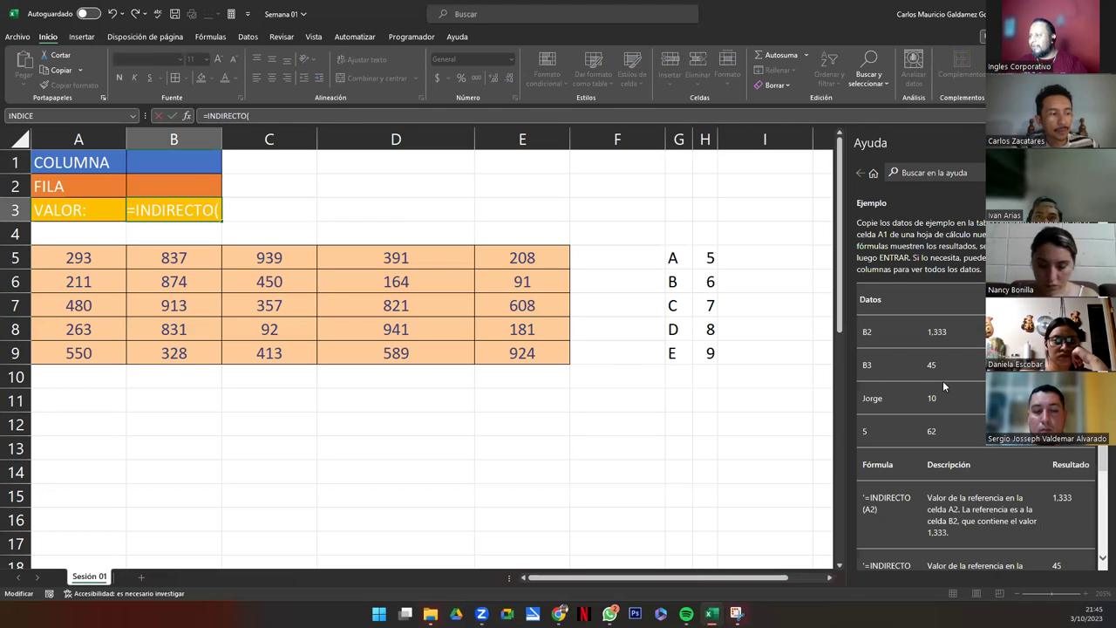
pyautogui.scroll(-5, 927, 362)
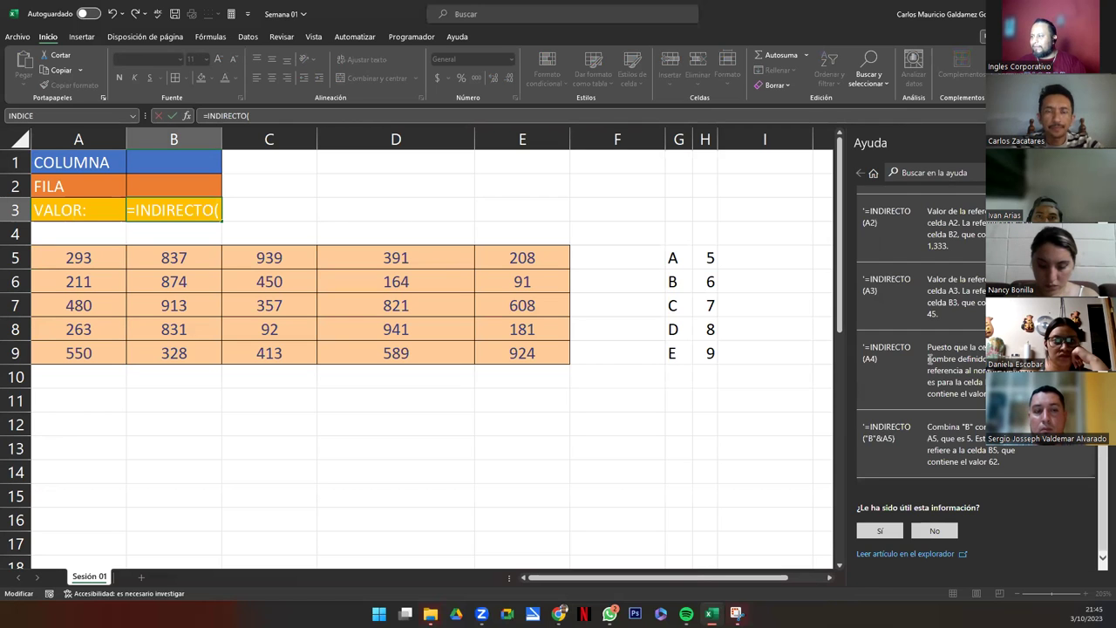
pyautogui.scroll(15, 970, 361)
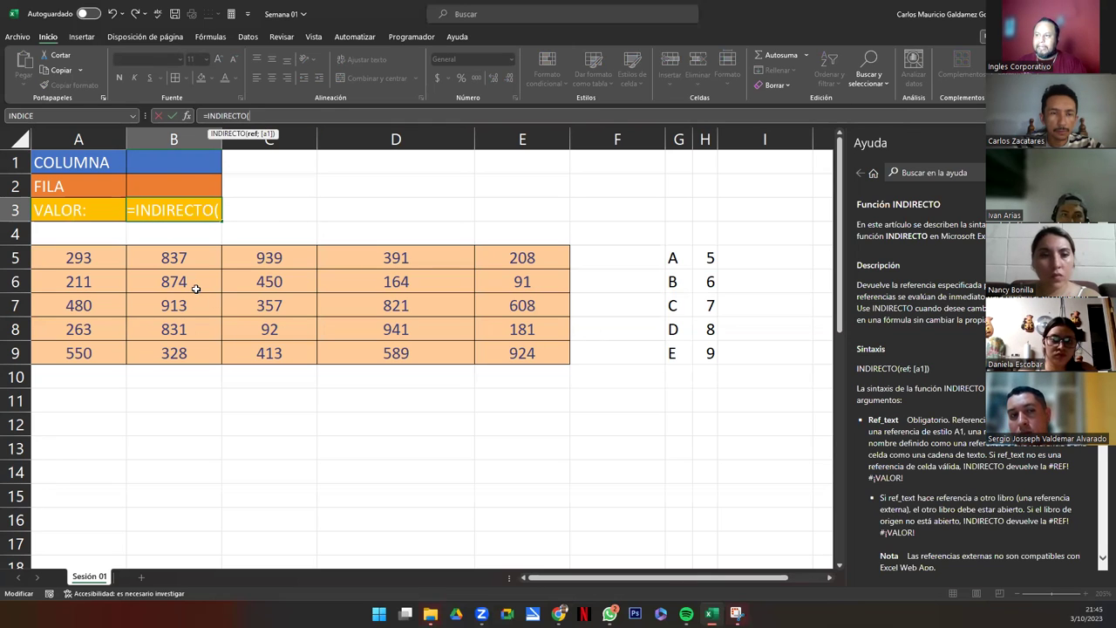
# - Complete the formula in B3 as =INDIRECTO(B1&B2), joining the COLUMNA and FILA cells
pyautogui.click(156, 166)
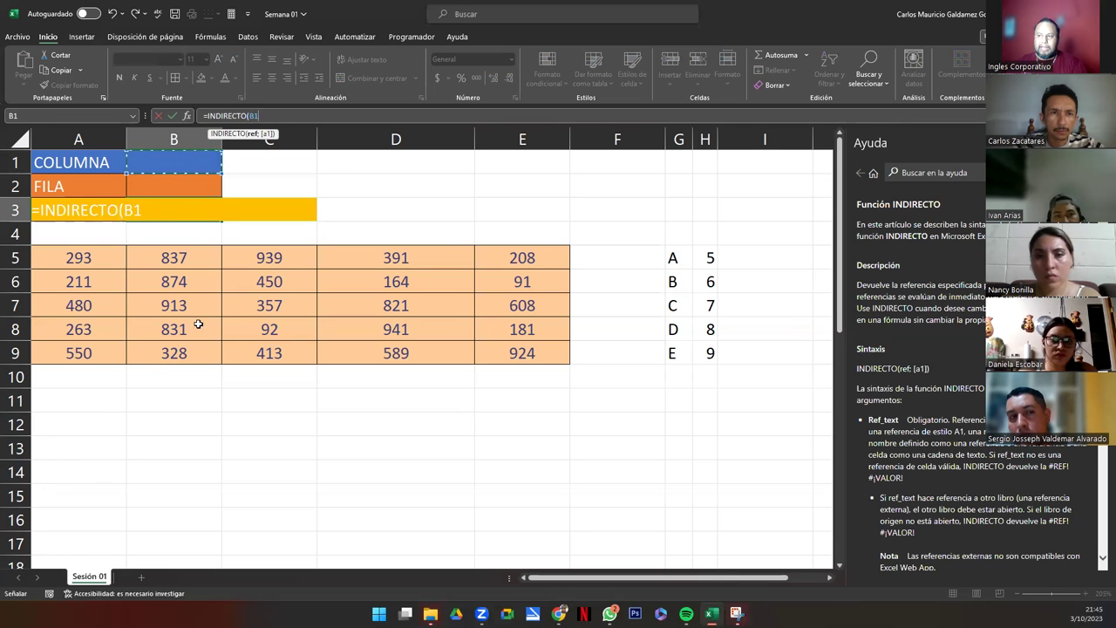
pyautogui.click(149, 211)
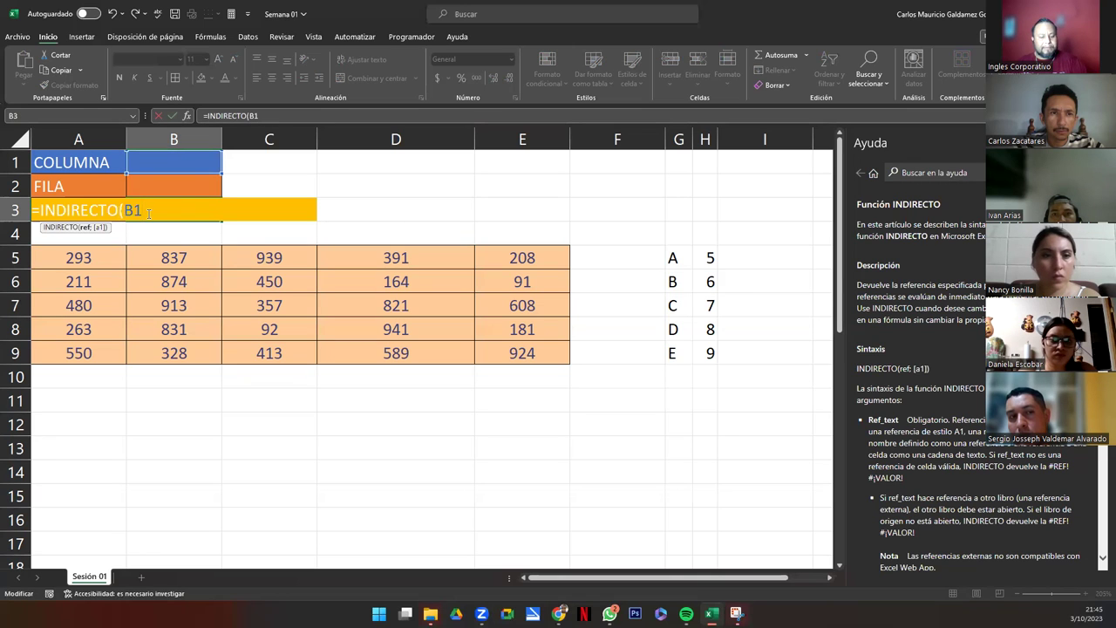
pyautogui.write('&')
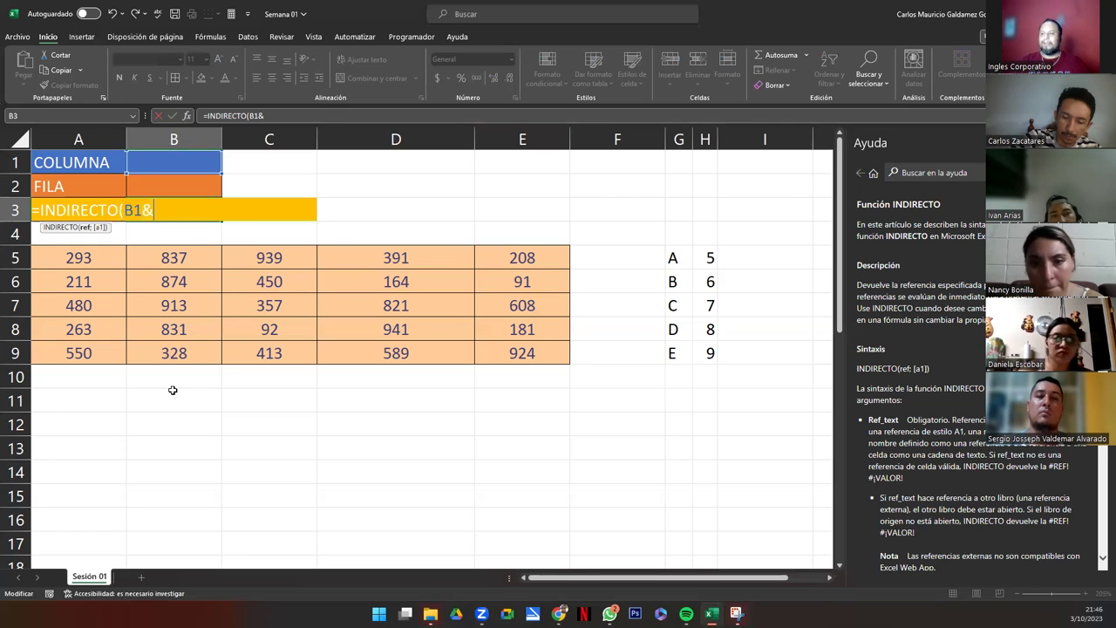
pyautogui.click(151, 188)
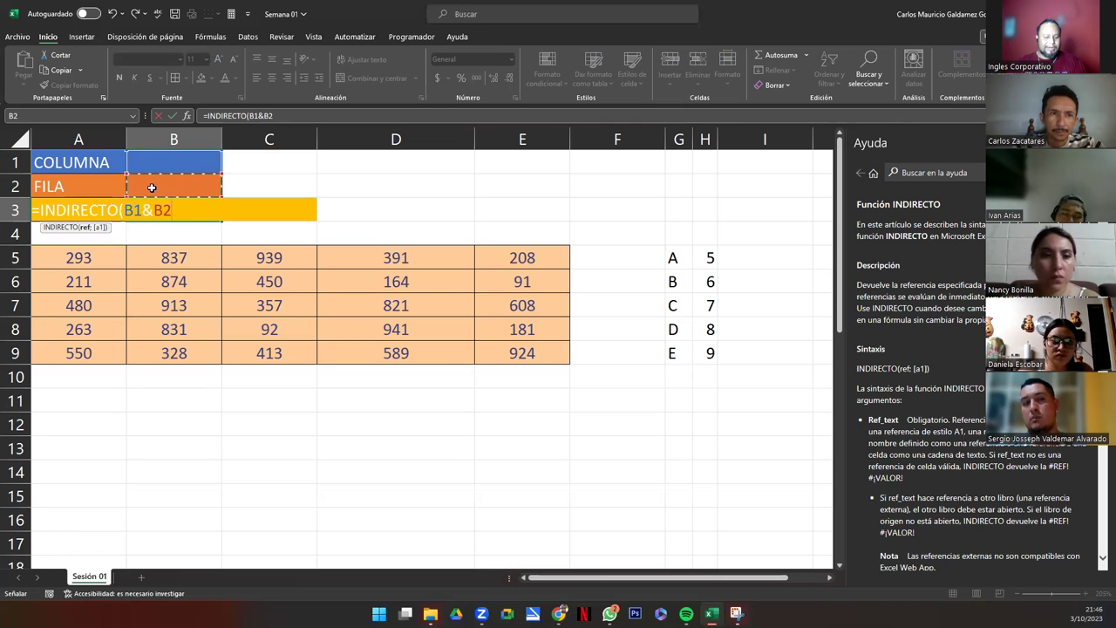
pyautogui.write(')')
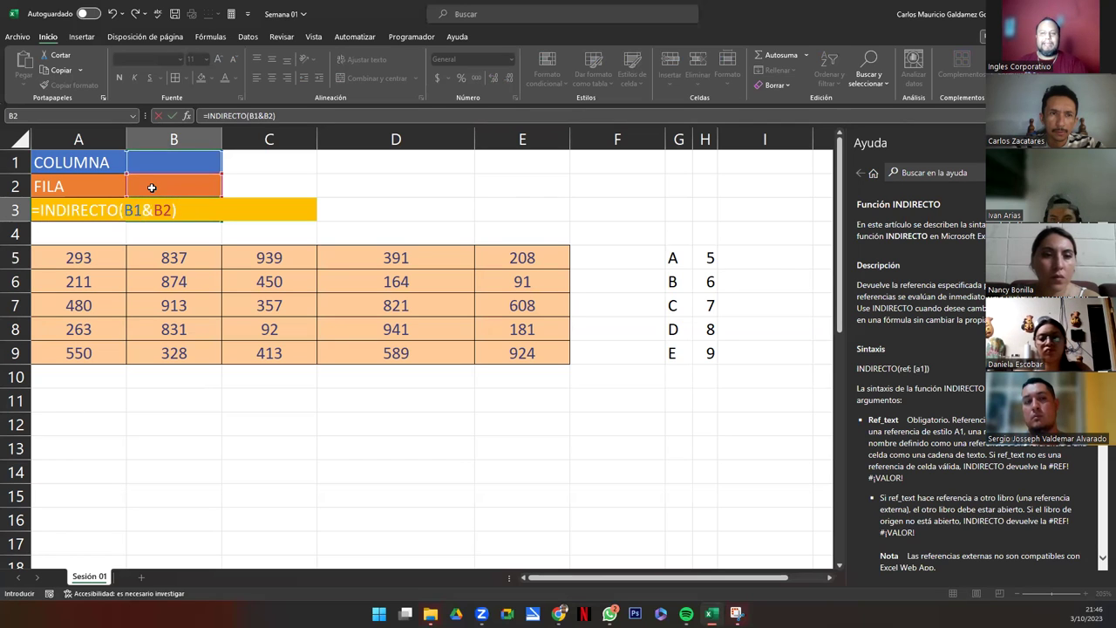
pyautogui.press('Return')
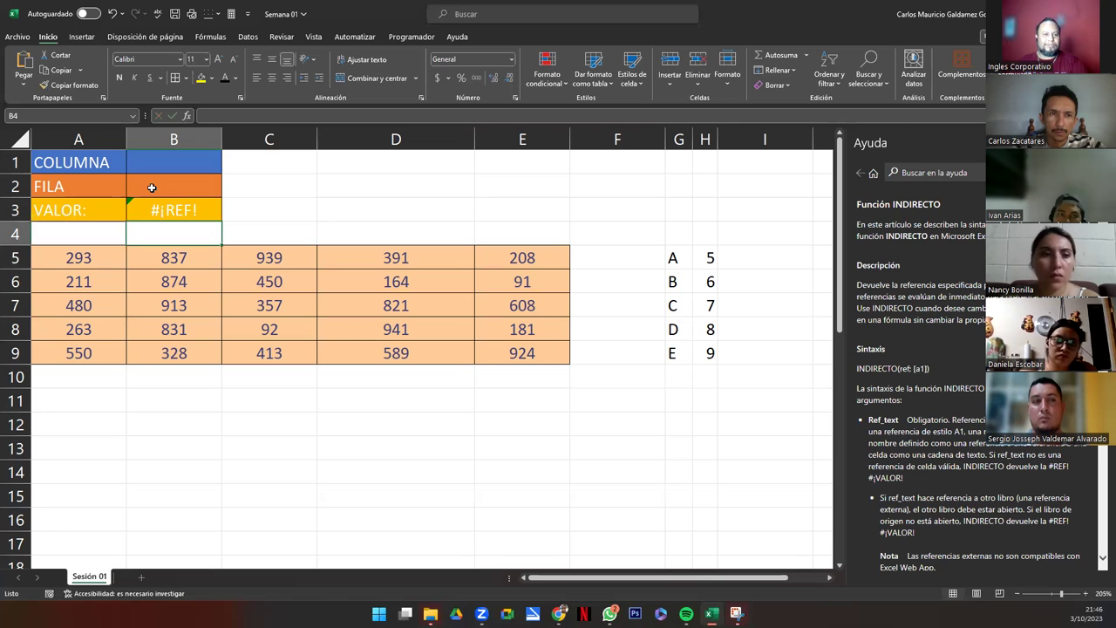
# - Open the help article on the reference error in B3 and look at its heading
pyautogui.press('Up')
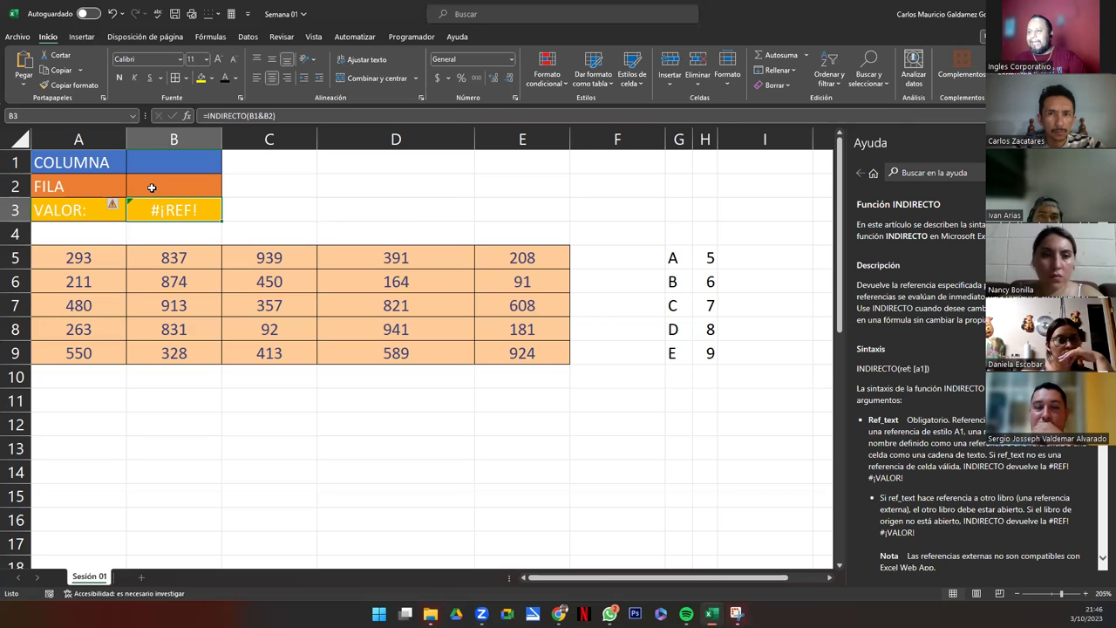
pyautogui.moveTo(116, 213)
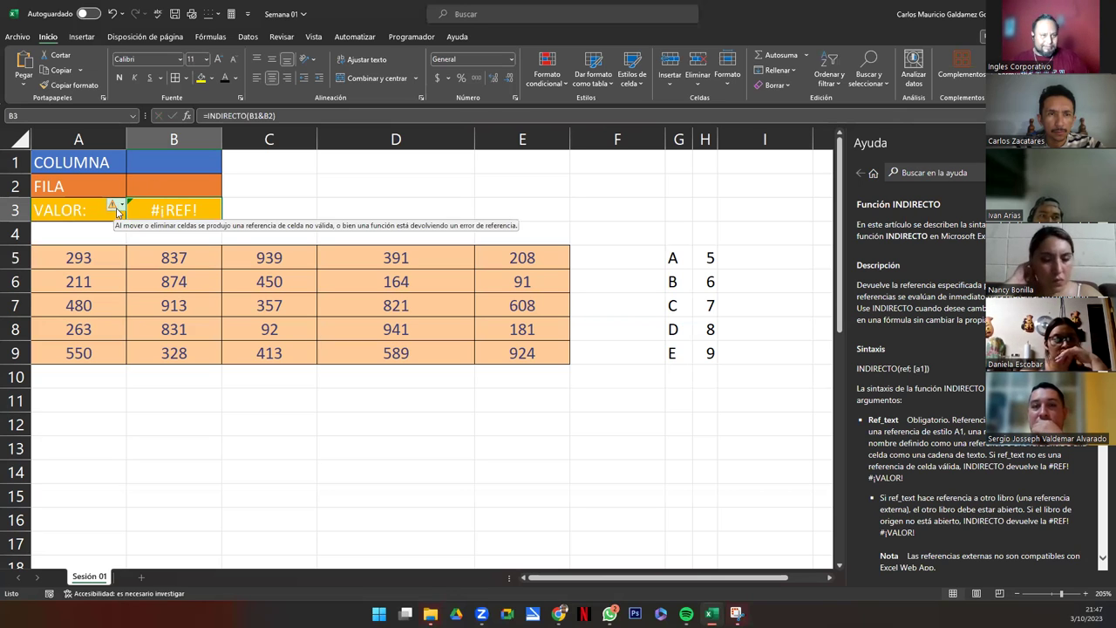
pyautogui.click(117, 210)
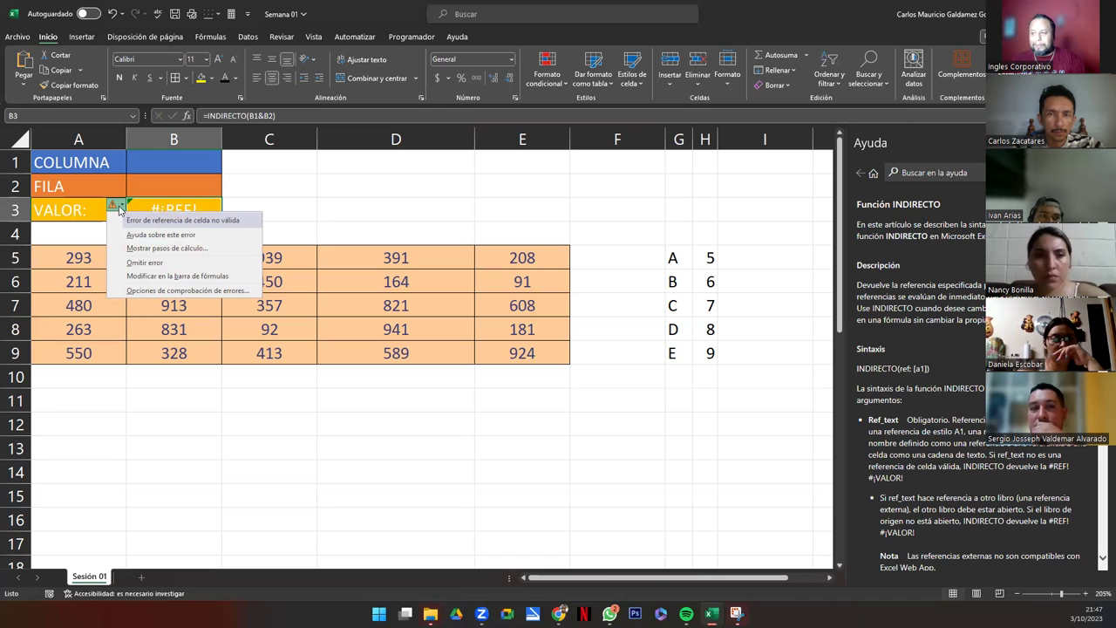
pyautogui.click(149, 239)
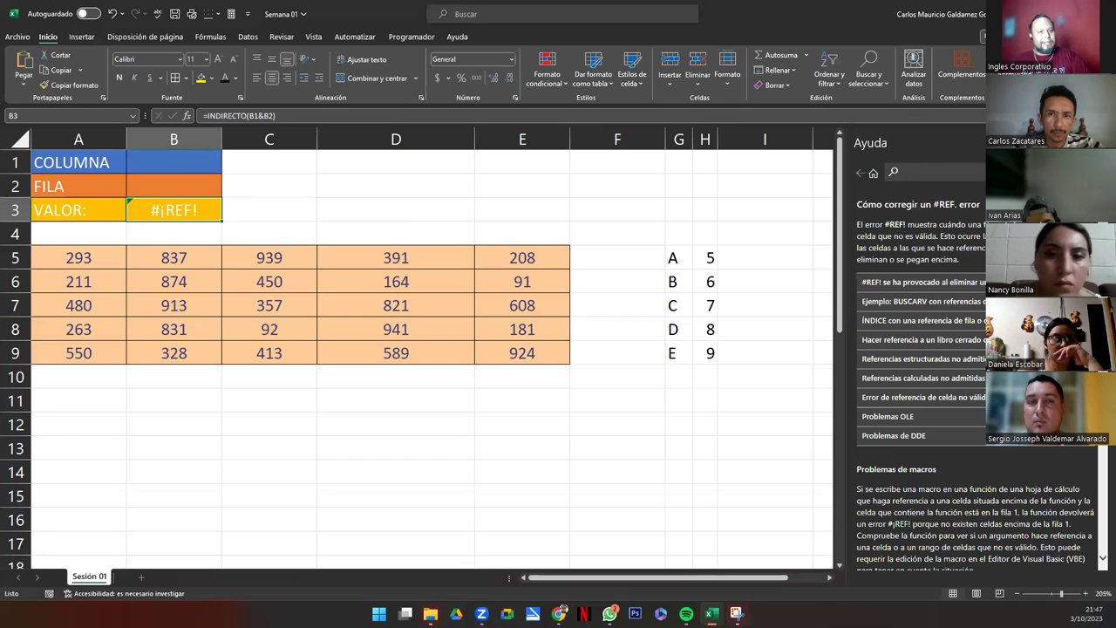
pyautogui.tripleClick(942, 203)
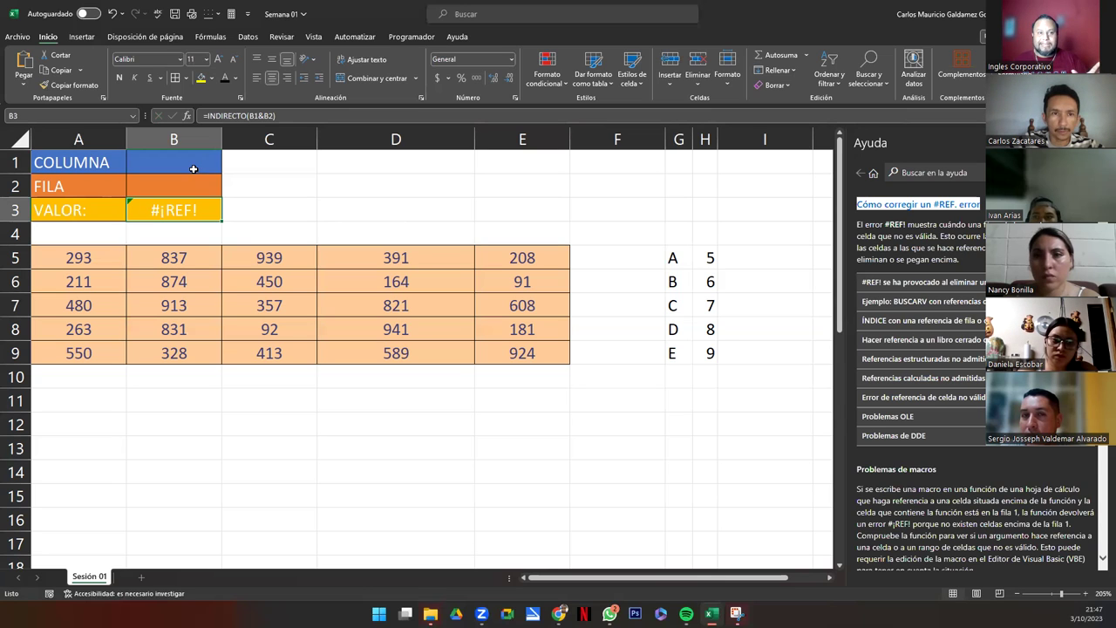
# - Enter C as the COLUMNA value in B1
pyautogui.moveTo(193, 169); pyautogui.dragTo(174, 165)
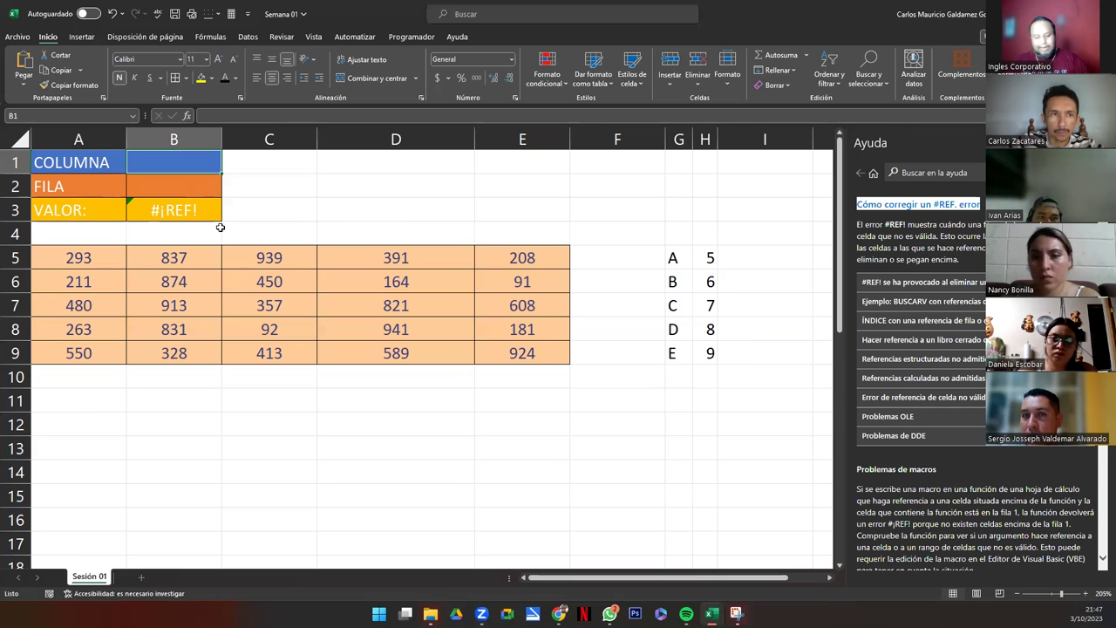
pyautogui.write('C')
pyautogui.press('Return')
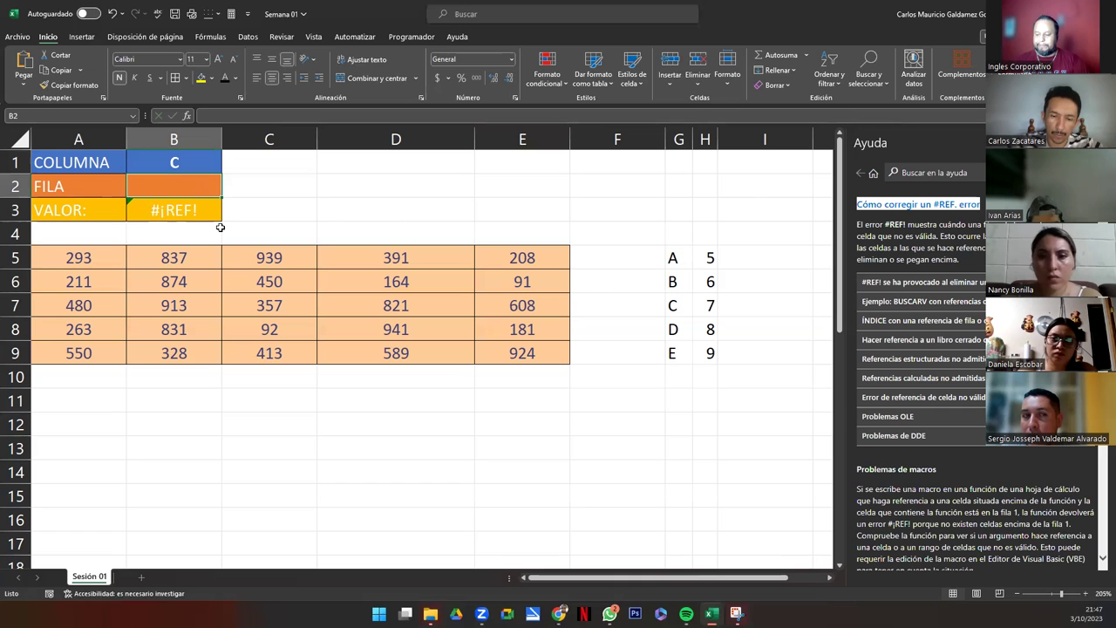
# - Enter 9 as the FILA value in B2 and highlight column C together with row 9 to trace the returned cell
pyautogui.write('9')
pyautogui.press('Return')
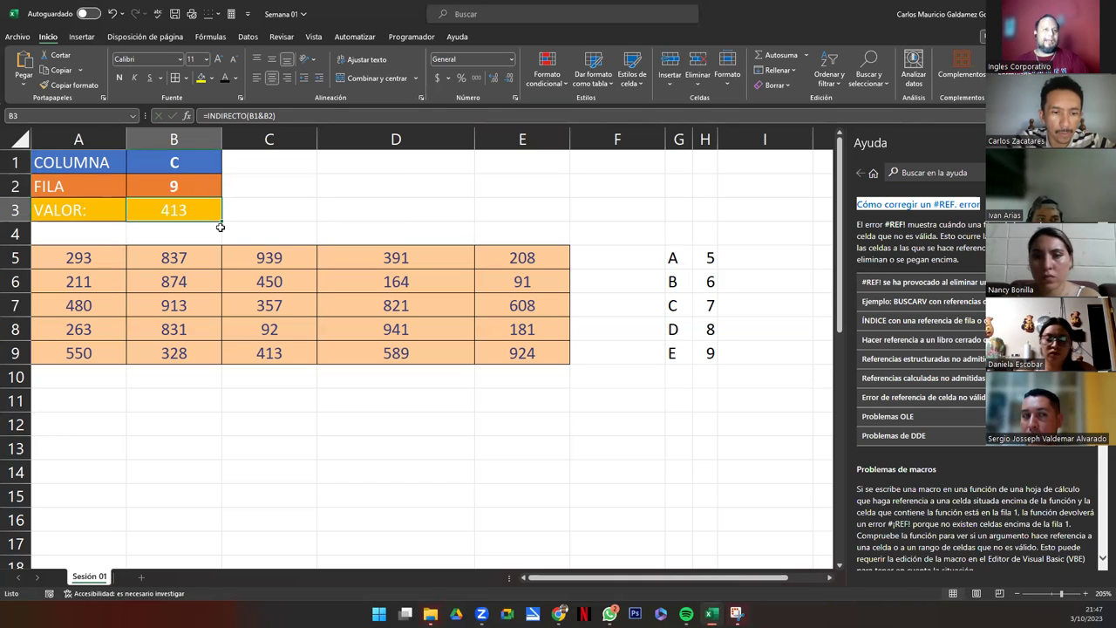
pyautogui.click(262, 139)
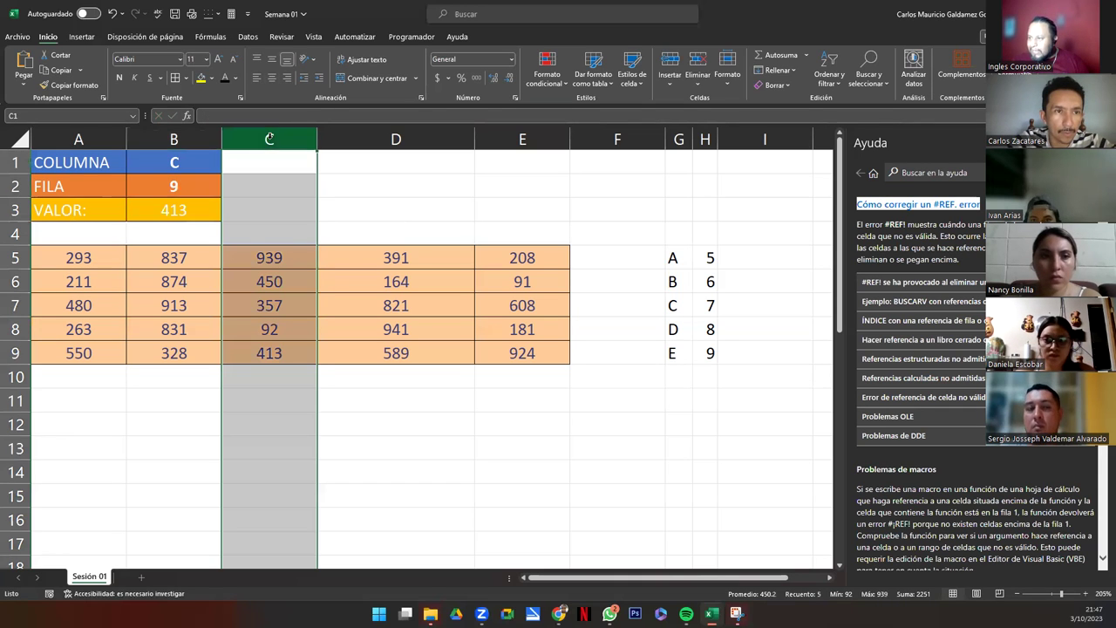
pyautogui.keyDown('ctrl'); pyautogui.click(12, 353); pyautogui.keyUp('ctrl')
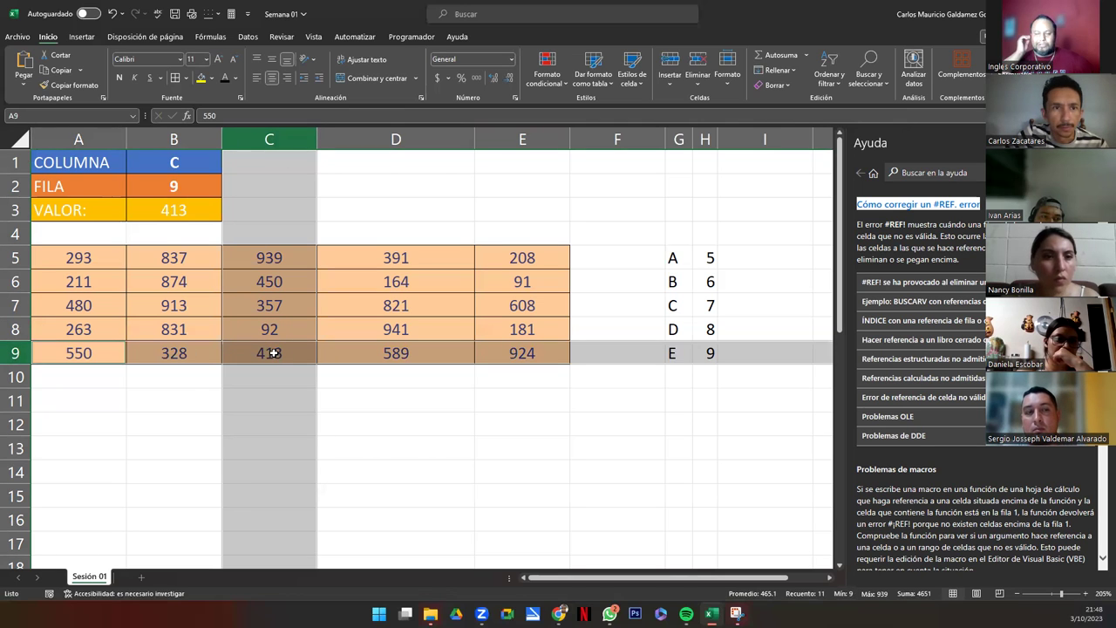
# - Display the INDIRECTO formula in B3 to review its references to B1 and B2, leaving it as is
pyautogui.click(149, 210)
pyautogui.press('F2')
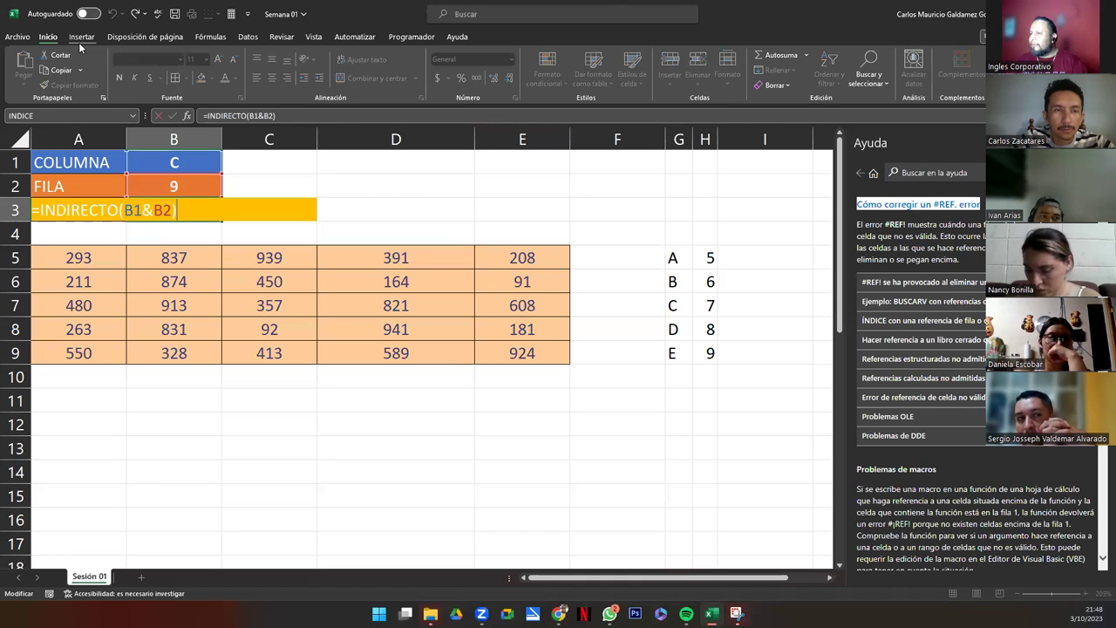
pyautogui.press('Return')
# - Look up the ampersand's ASCII character code in the Symbol dialog, with D2 as the active cell
pyautogui.click(335, 184)
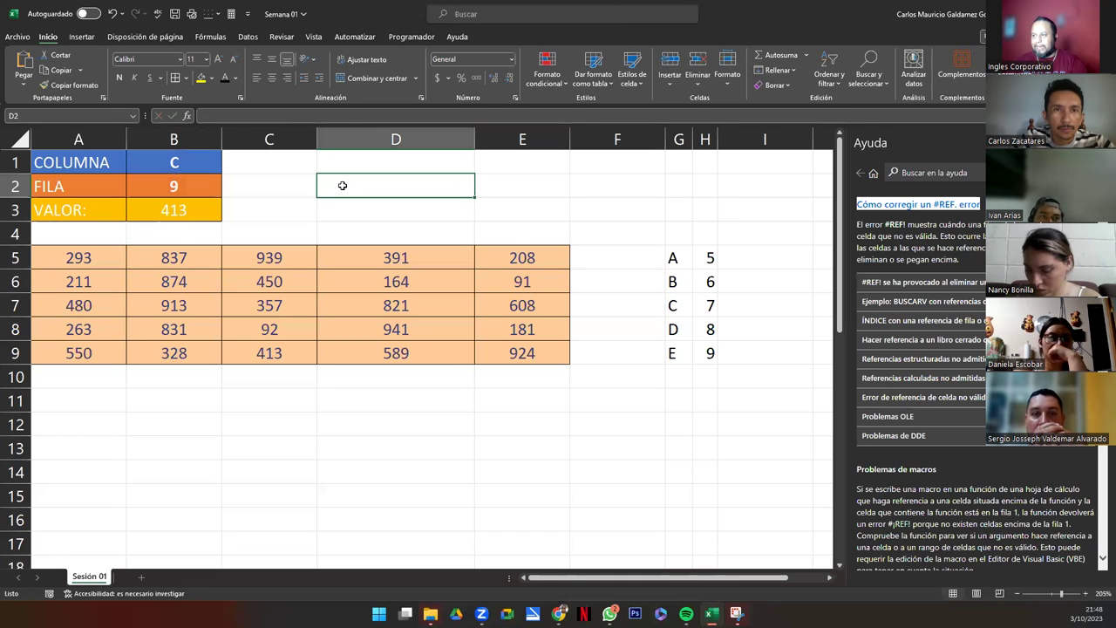
pyautogui.click(83, 38)
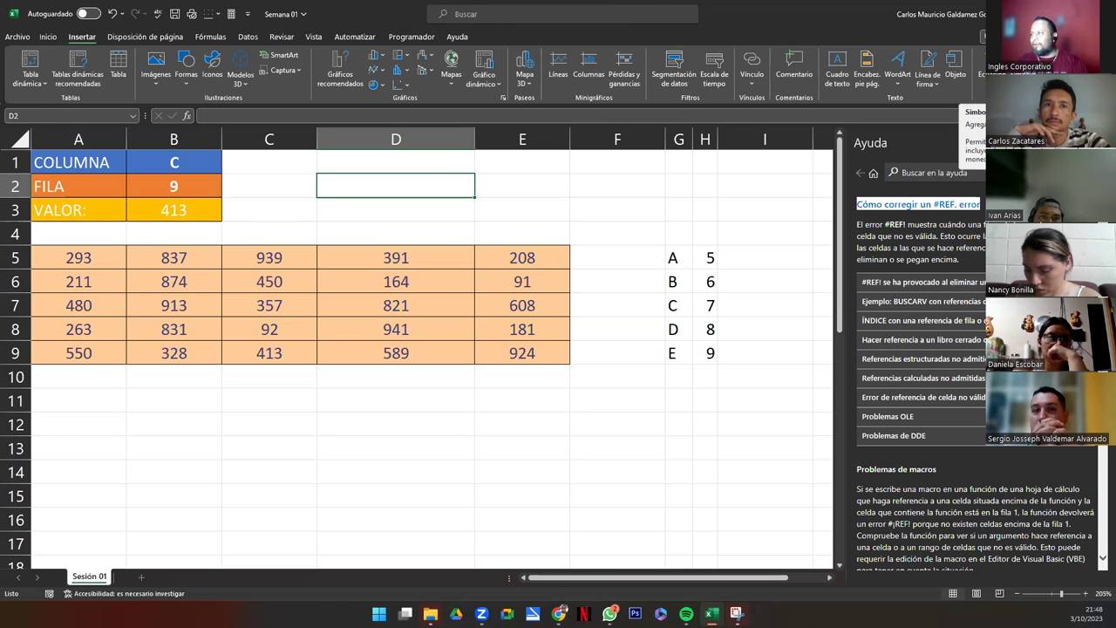
pyautogui.click(1002, 69)
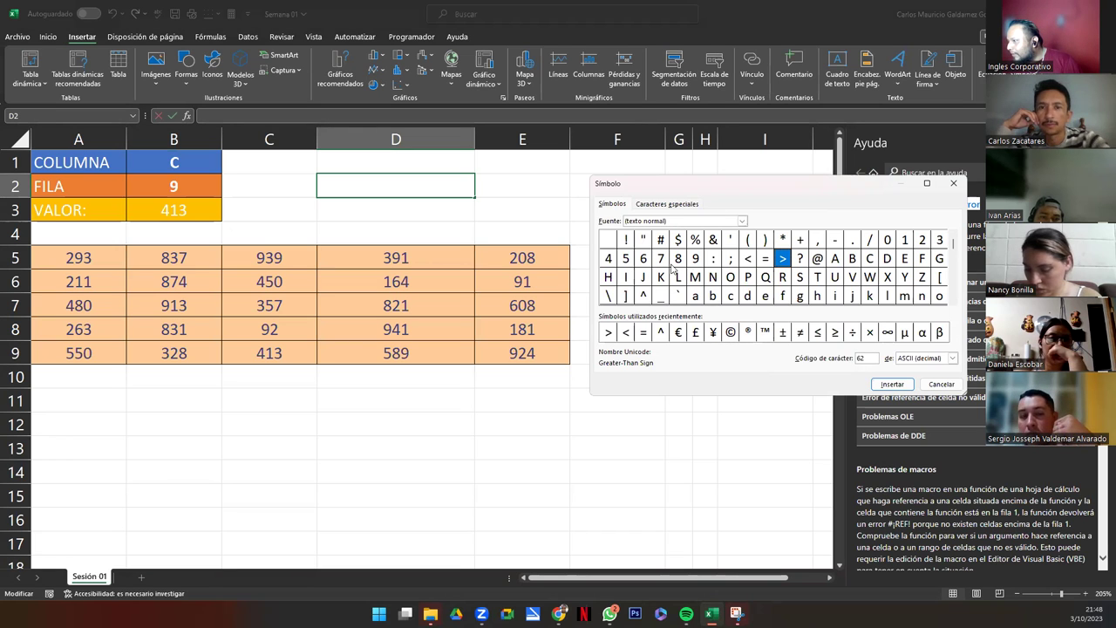
pyautogui.click(710, 243)
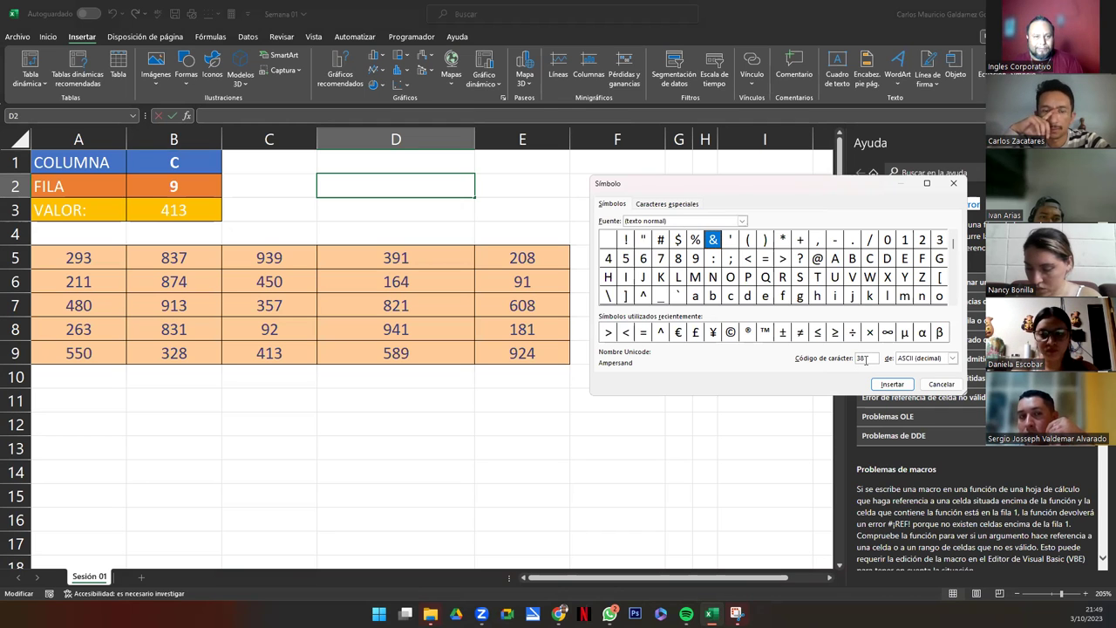
pyautogui.click(941, 384)
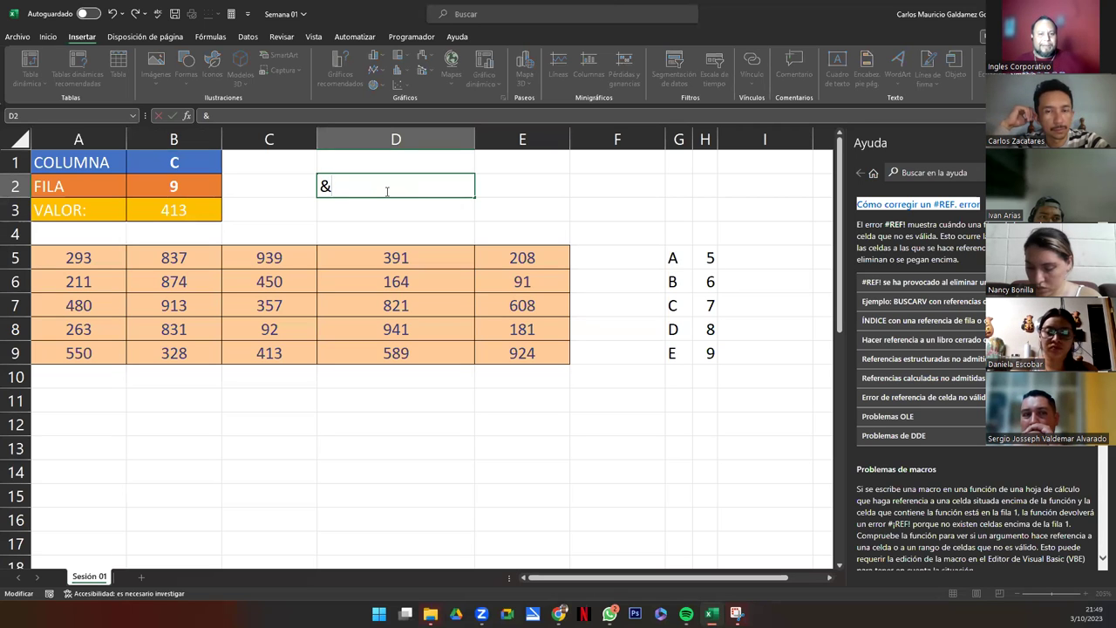
# - Replace the ampersand in D2 with the note alt+38
pyautogui.press('BackSpace')
pyautogui.write('alt+387')
pyautogui.press('BackSpace')
pyautogui.press('Return')
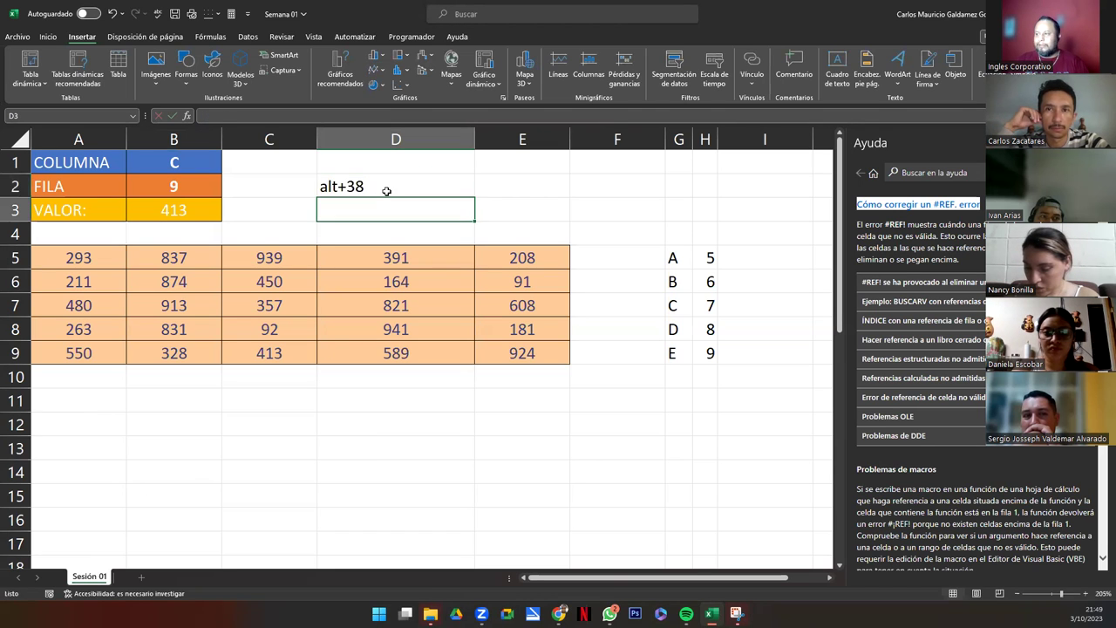
# - Try an ampersand in D2 in place of the note and cancel the entry
pyautogui.click(386, 191)
pyautogui.write('=')
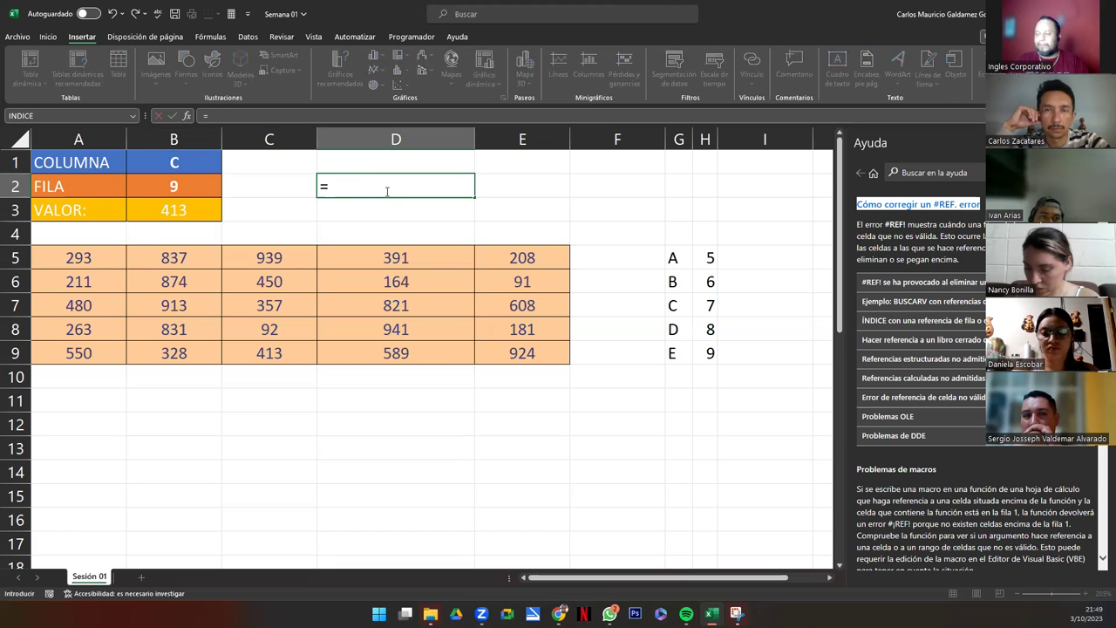
pyautogui.press('BackSpace')
pyautogui.write('&')
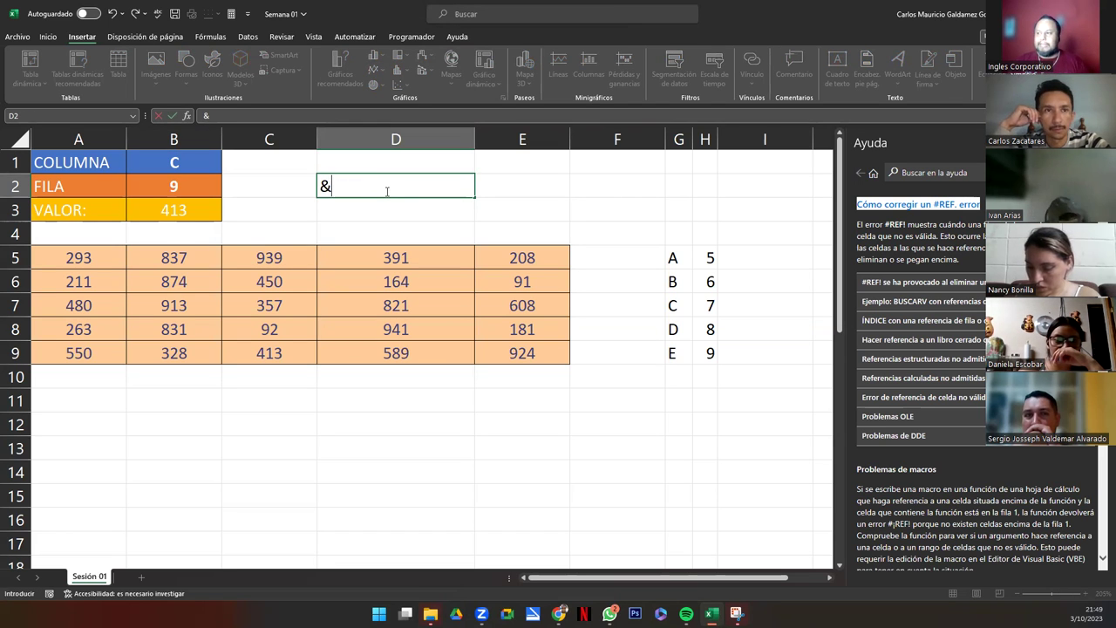
pyautogui.press('Escape')
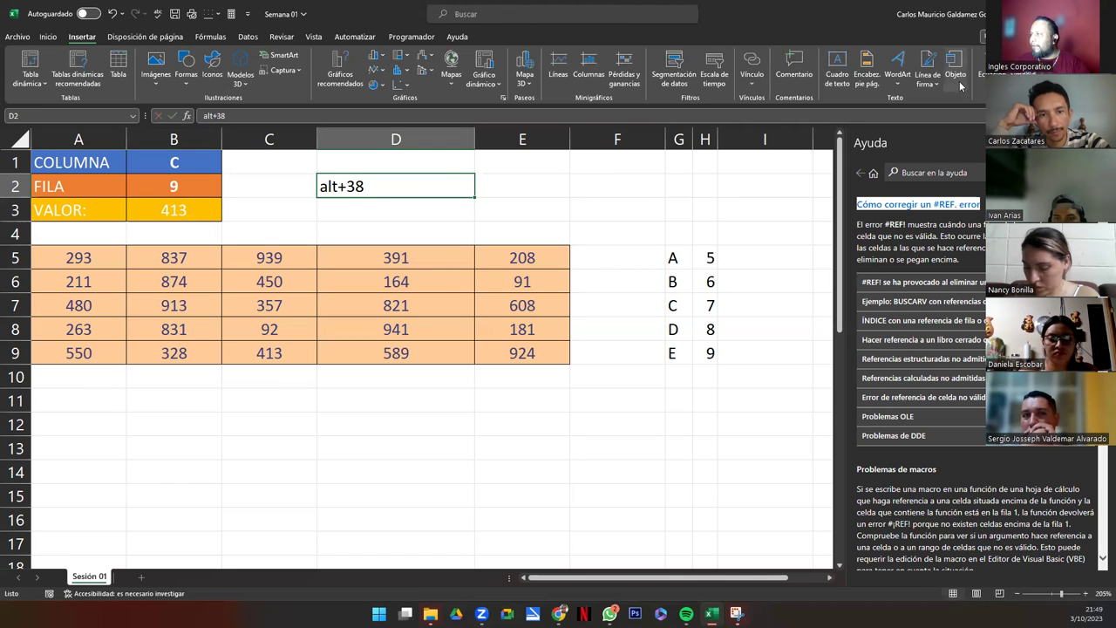
# - Insert the ampersand symbol after alt+38 in D2 from the Symbol dialog
pyautogui.click(1020, 70)
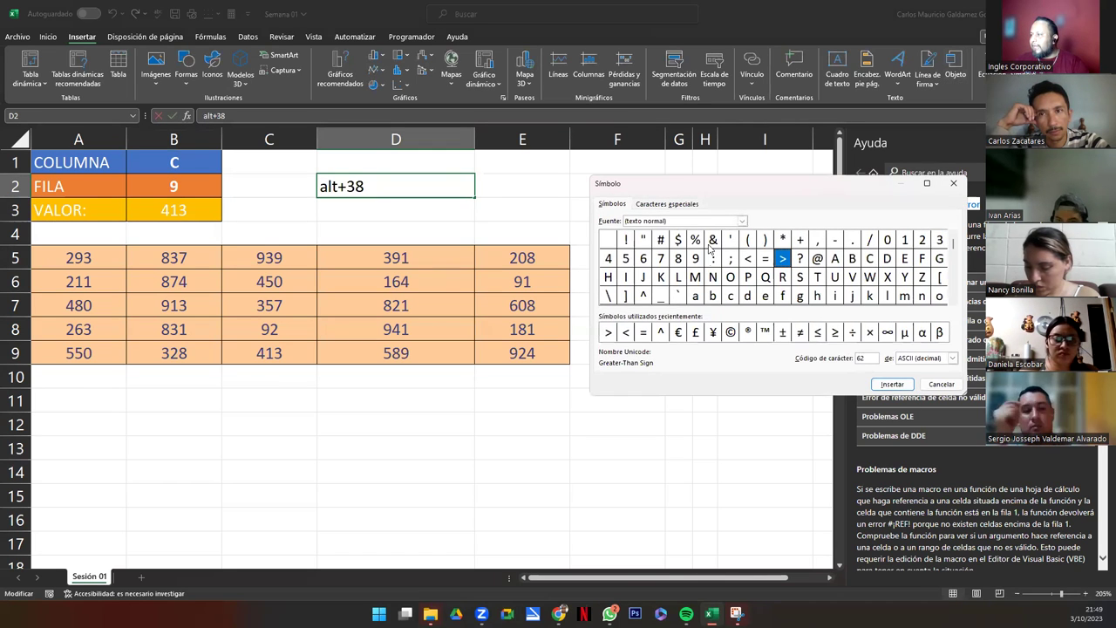
pyautogui.click(880, 383)
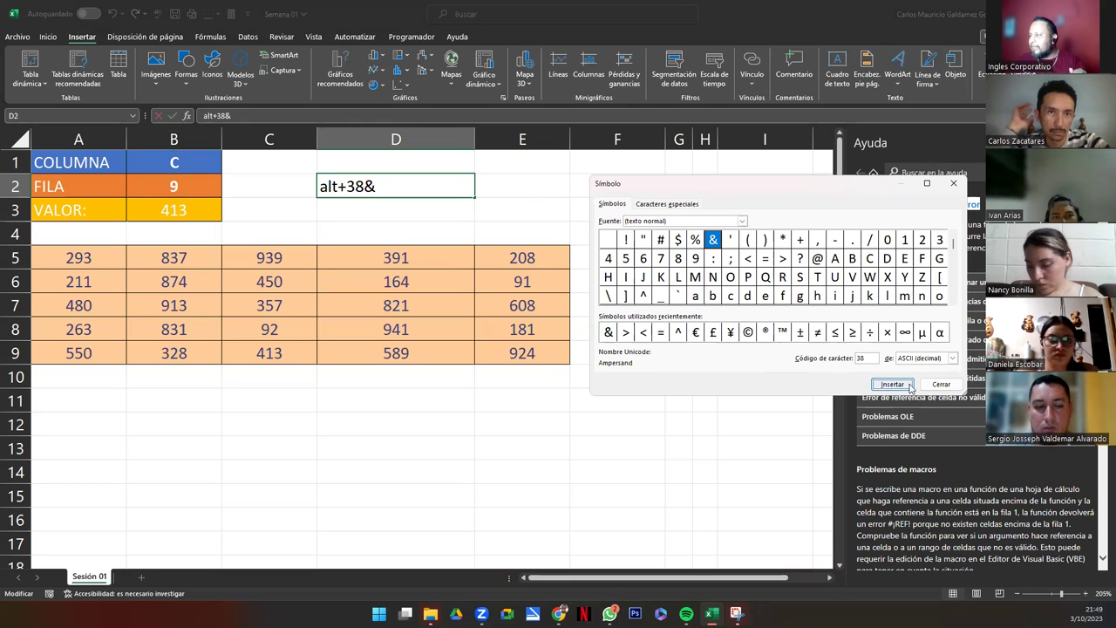
pyautogui.click(941, 384)
pyautogui.moveTo(366, 187); pyautogui.dragTo(377, 187)
# - Review where the ampersand joins B1 and B2 in the B3 formula and leave it without changes
pyautogui.doubleClick(200, 210)
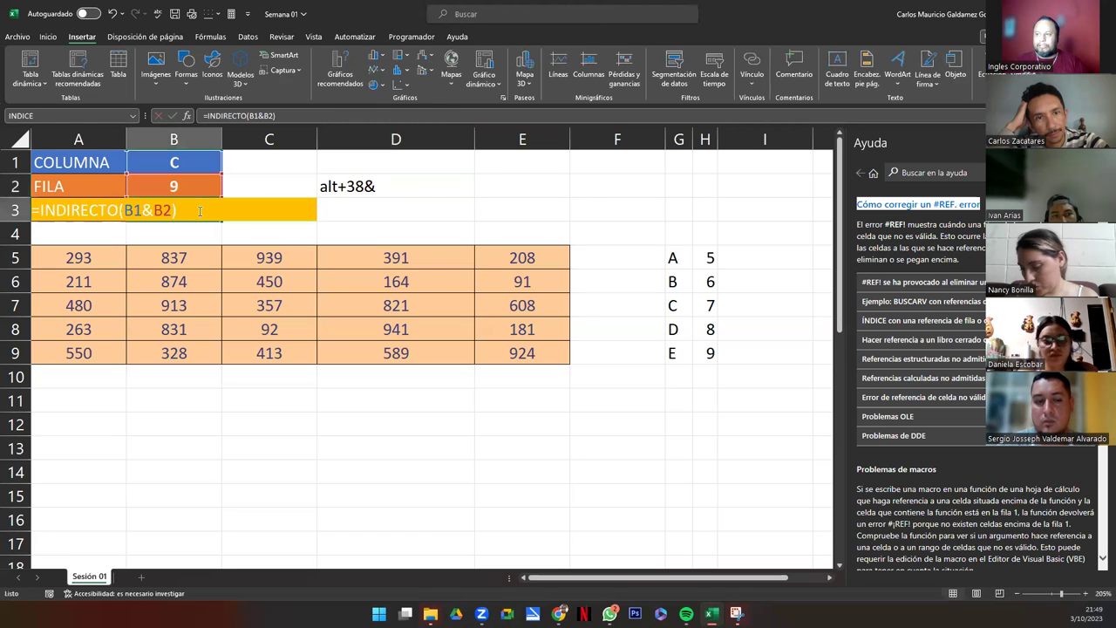
pyautogui.click(149, 210)
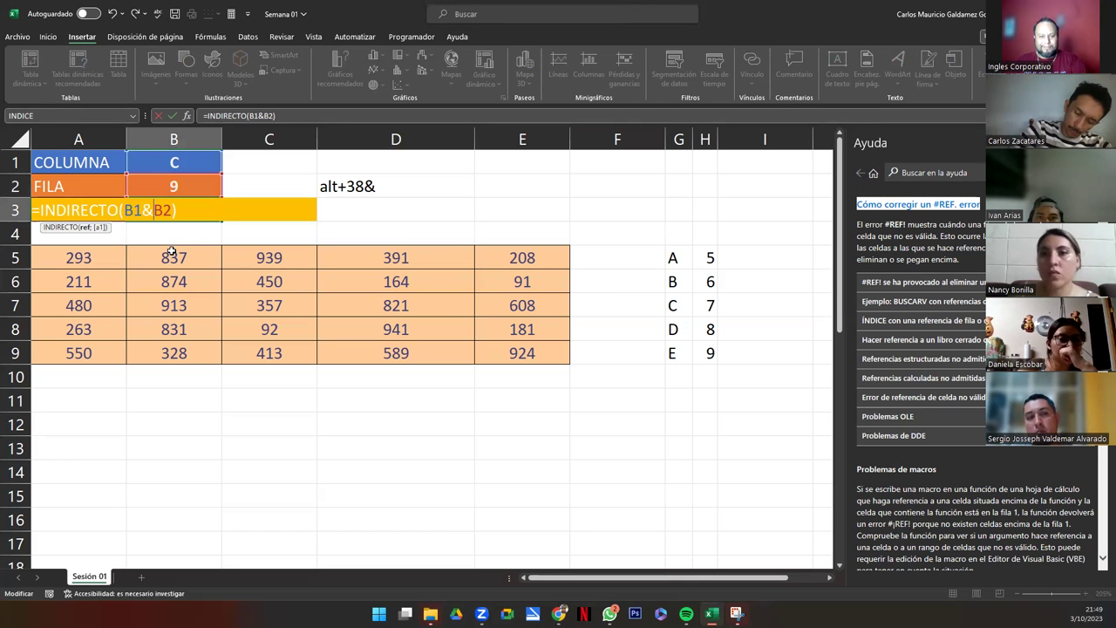
pyautogui.click(339, 207)
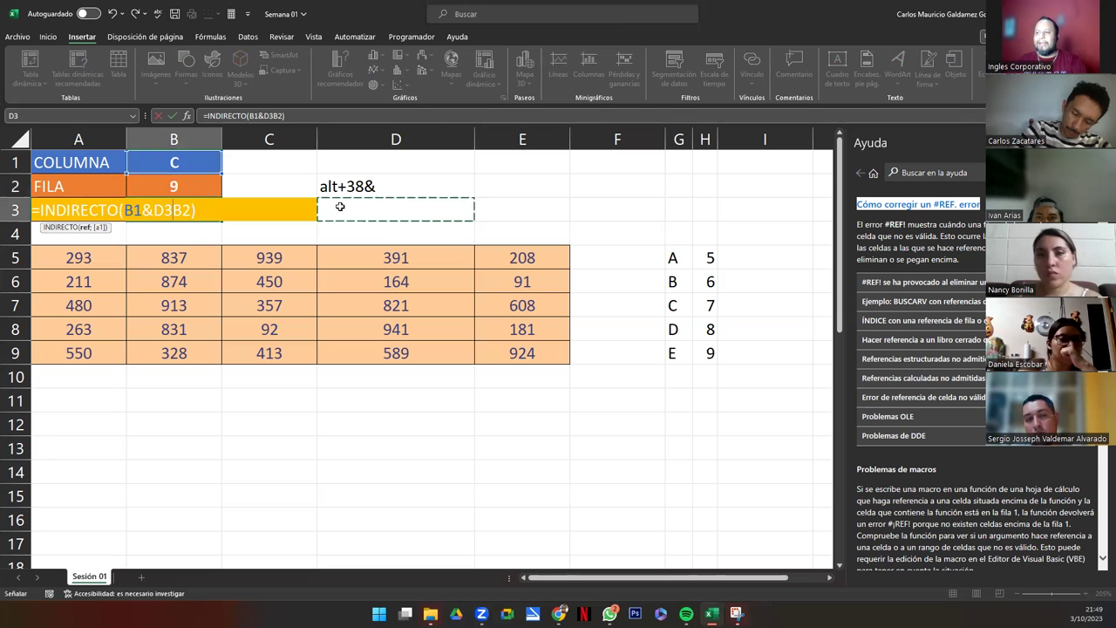
pyautogui.press('Escape')
# - Clear the ampersand note from D2
pyautogui.click(377, 185)
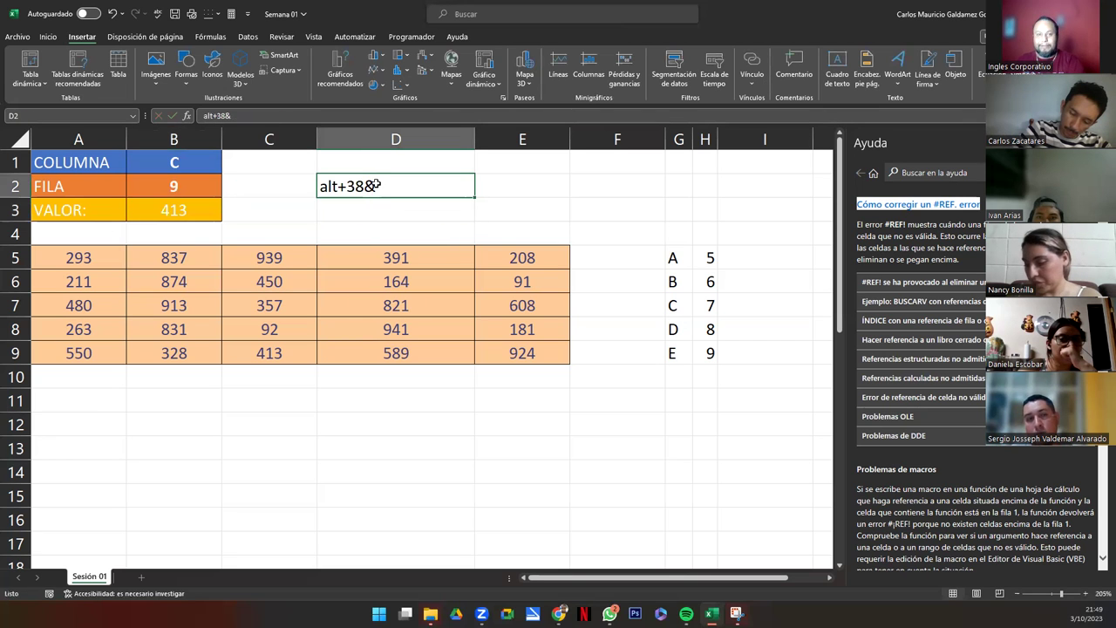
pyautogui.press('Escape')
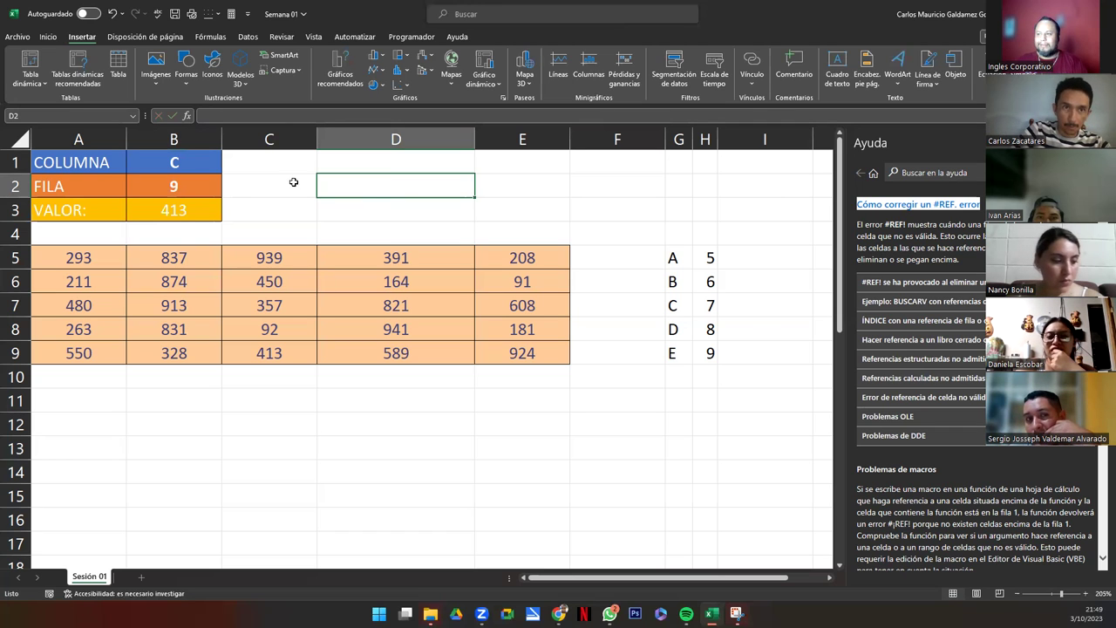
# - Review the B3 formula again and compare its row reference with rows 5 to 9 of the table
pyautogui.click(190, 214)
pyautogui.doubleClick(194, 212)
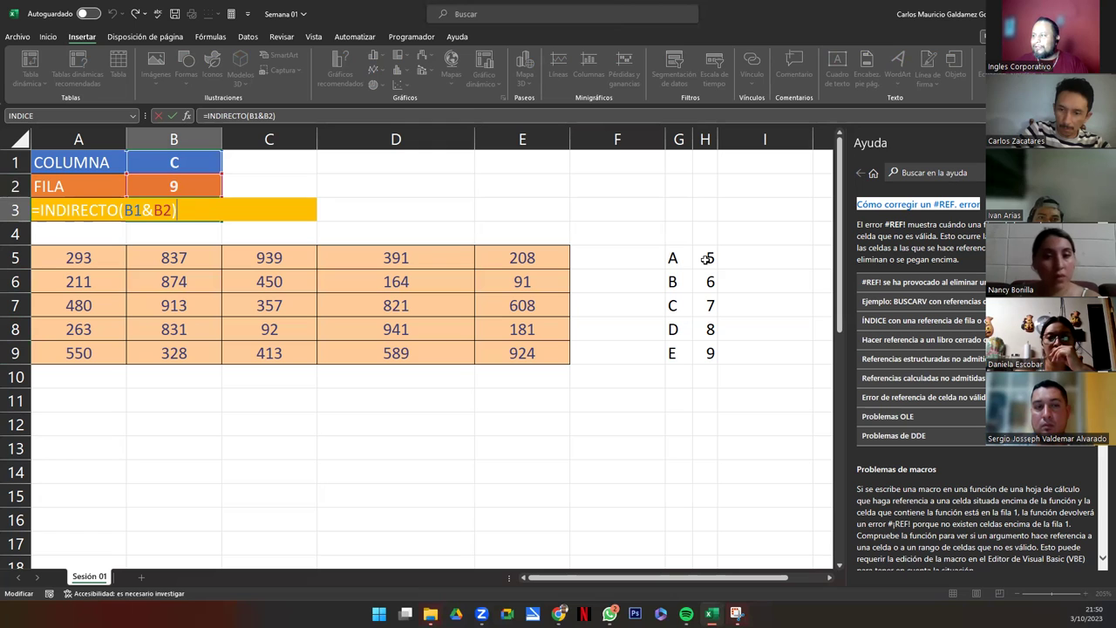
pyautogui.moveTo(14, 257); pyautogui.dragTo(16, 353)
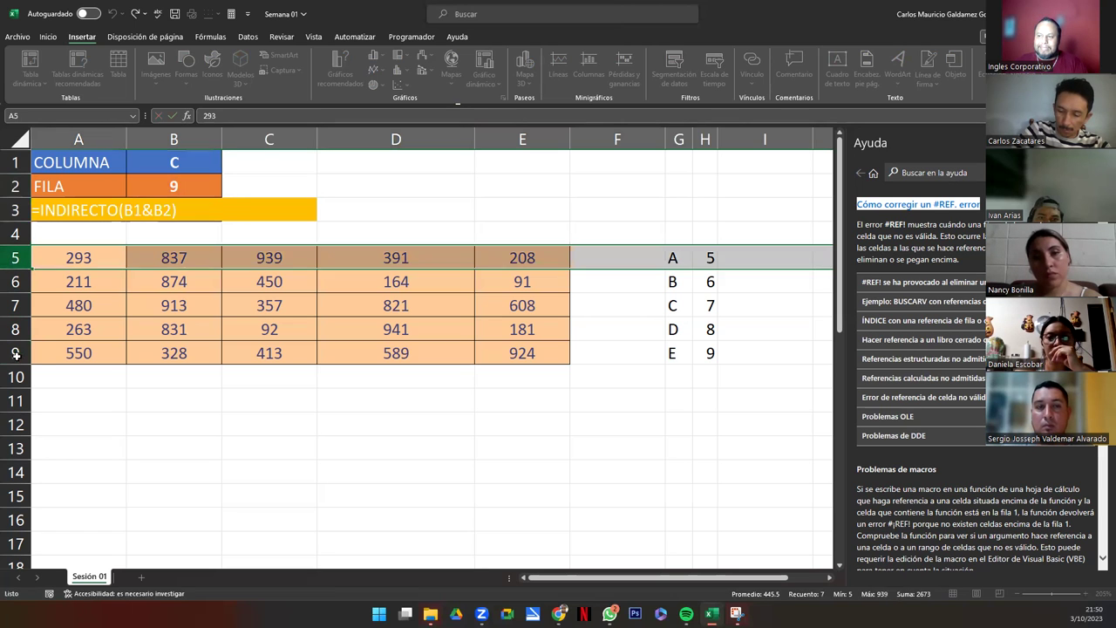
pyautogui.click(145, 320)
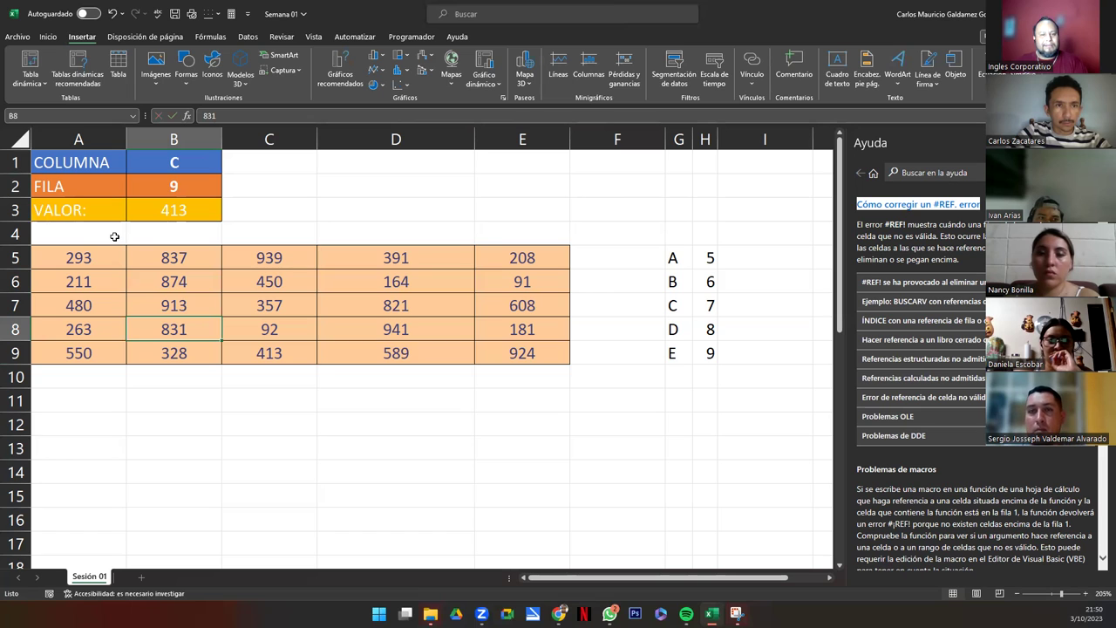
# - Compare the COLUMNA cell B1 with the letter list in column G and the sheet's column headings A to E
pyautogui.click(178, 162)
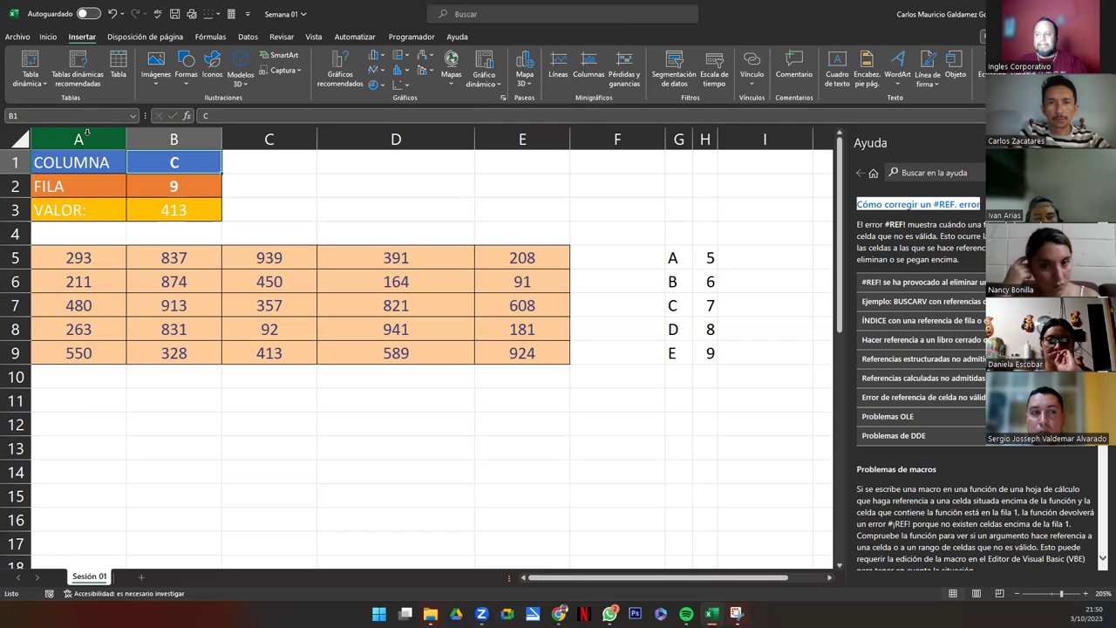
pyautogui.moveTo(669, 255); pyautogui.dragTo(617, 352)
pyautogui.moveTo(78, 140); pyautogui.dragTo(519, 140)
pyautogui.click(174, 257)
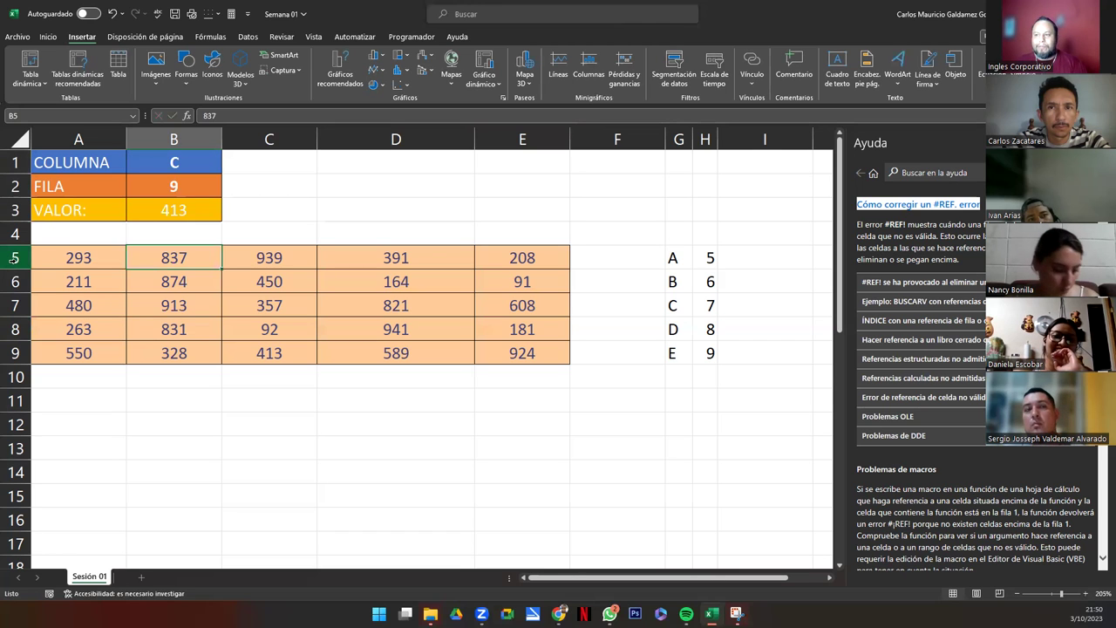
# - Highlight rows 5 to 9 one by one and examine how the row numbering continues further down the sheet
pyautogui.click(14, 258)
pyautogui.click(14, 282)
pyautogui.click(14, 305)
pyautogui.click(14, 329)
pyautogui.click(14, 352)
pyautogui.scroll(-5, 58, 356)
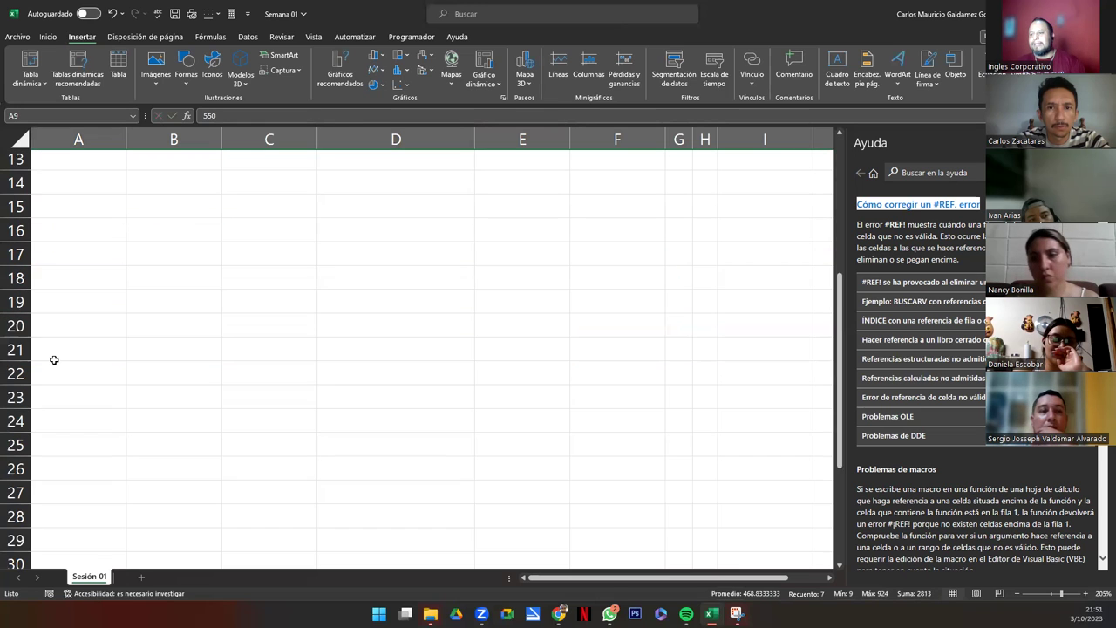
pyautogui.scroll(-5, 61, 354)
pyautogui.scroll(10, 87, 341)
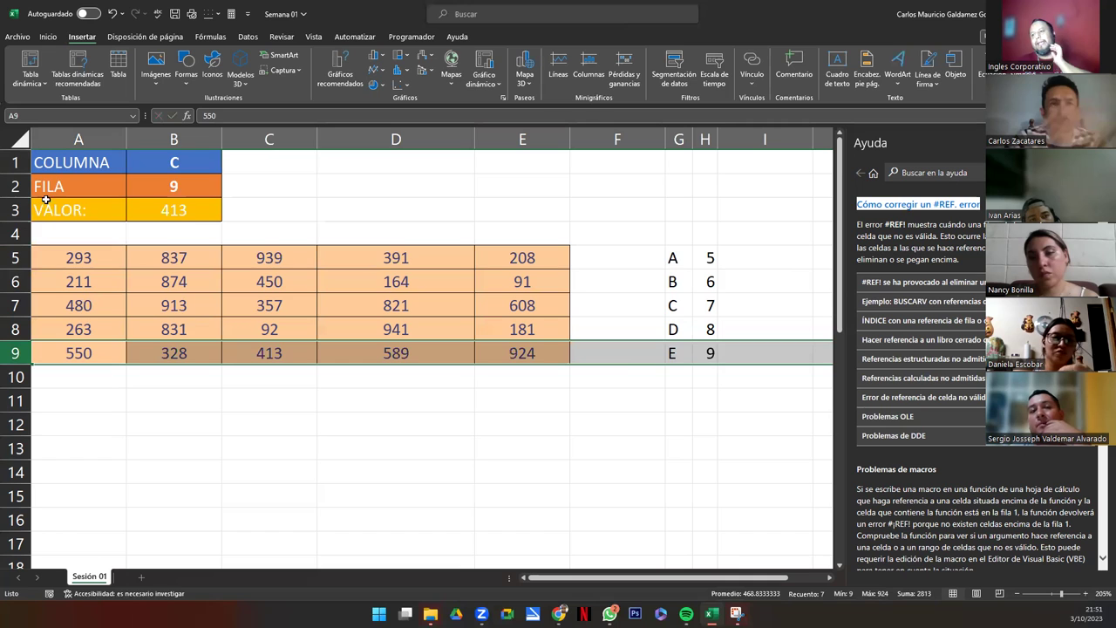
pyautogui.scroll(-10, 47, 421)
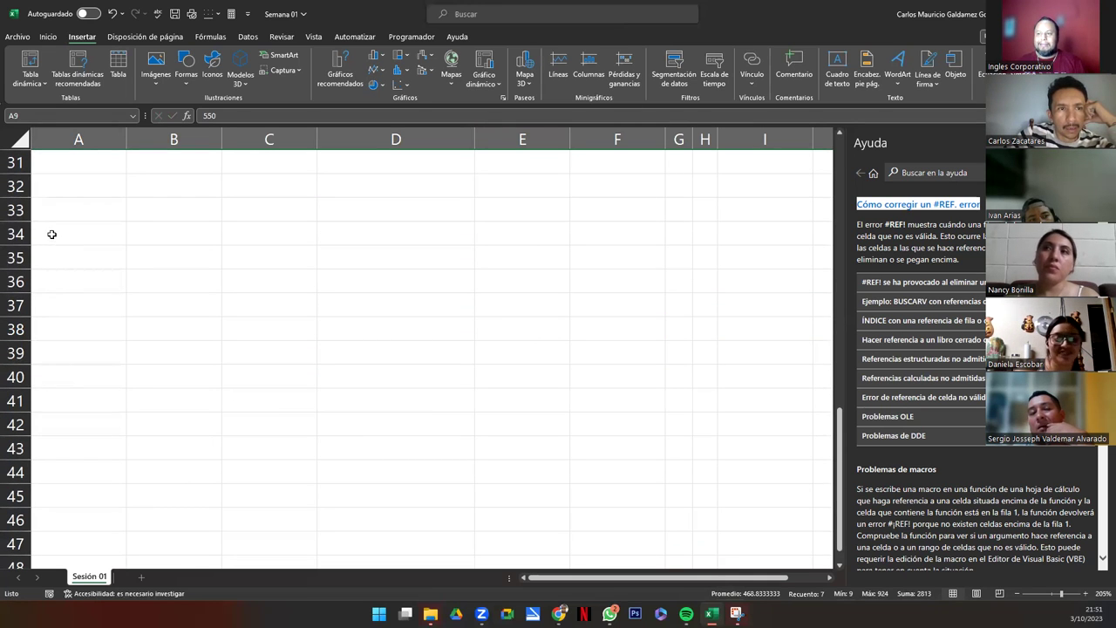
pyautogui.moveTo(50, 237); pyautogui.dragTo(58, 251)
pyautogui.scroll(10, 109, 258)
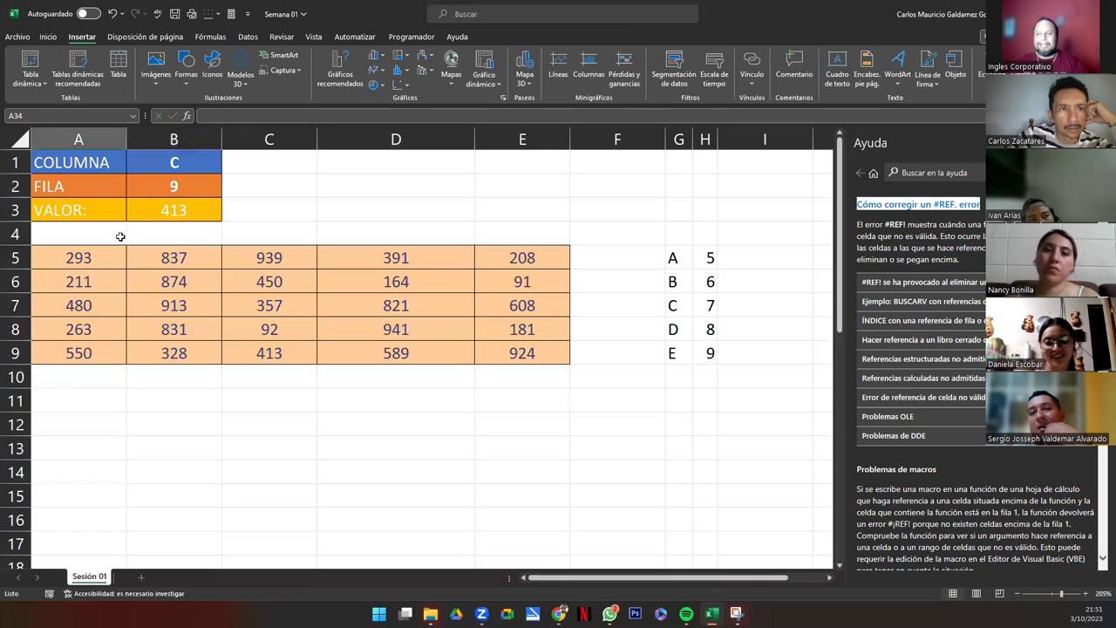
# - Inspect the COLUMNA value in B1, row 1, and the VALOR label and result cells in row 3
pyautogui.click(178, 157)
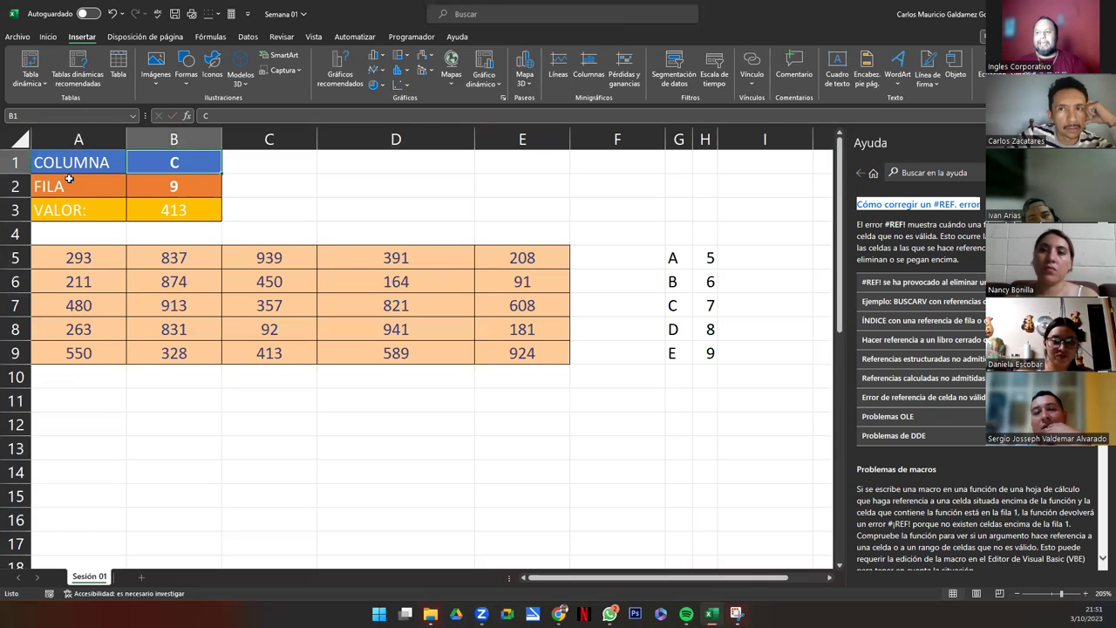
pyautogui.click(9, 161)
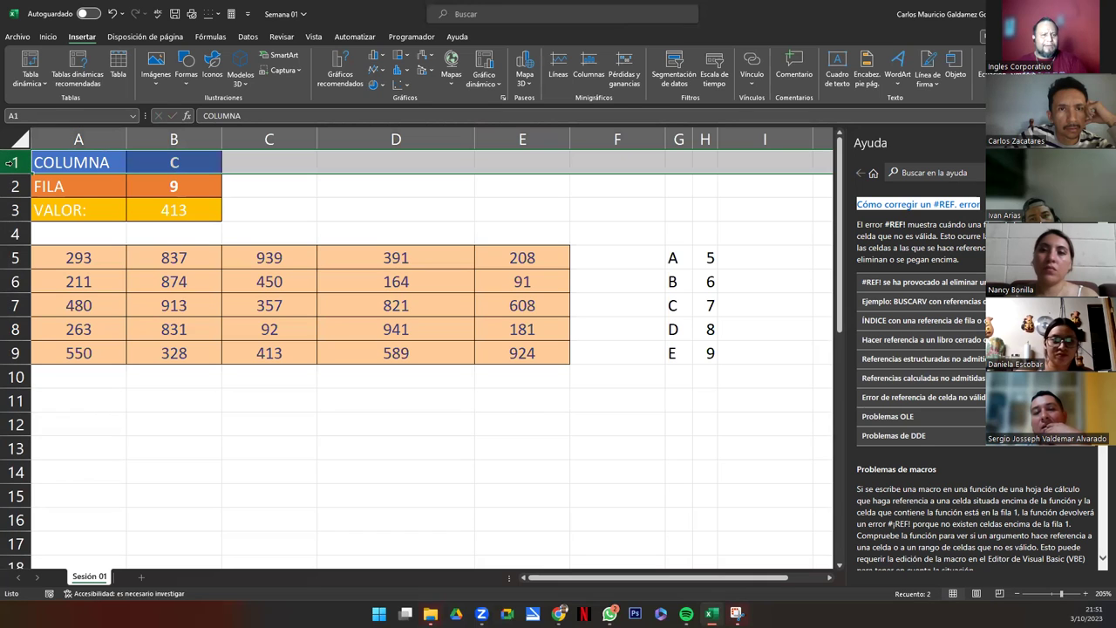
pyautogui.click(112, 210)
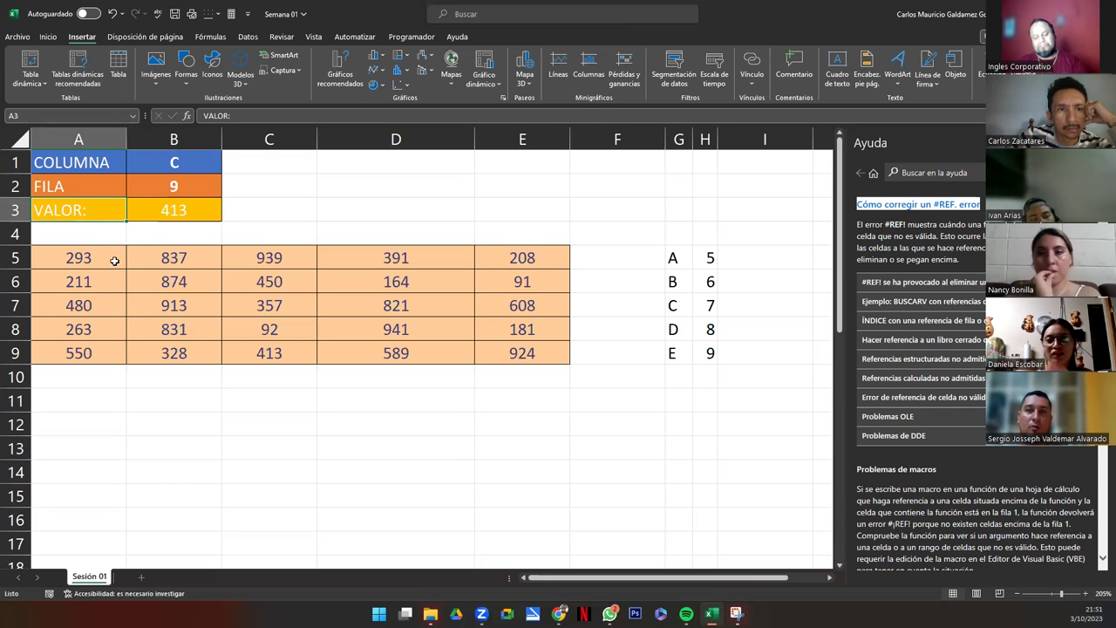
pyautogui.click(165, 214)
# - Compare the number list H5:H9 with table rows 5 to 9 and highlight the input cells B1:B2
pyautogui.moveTo(702, 257); pyautogui.dragTo(708, 356)
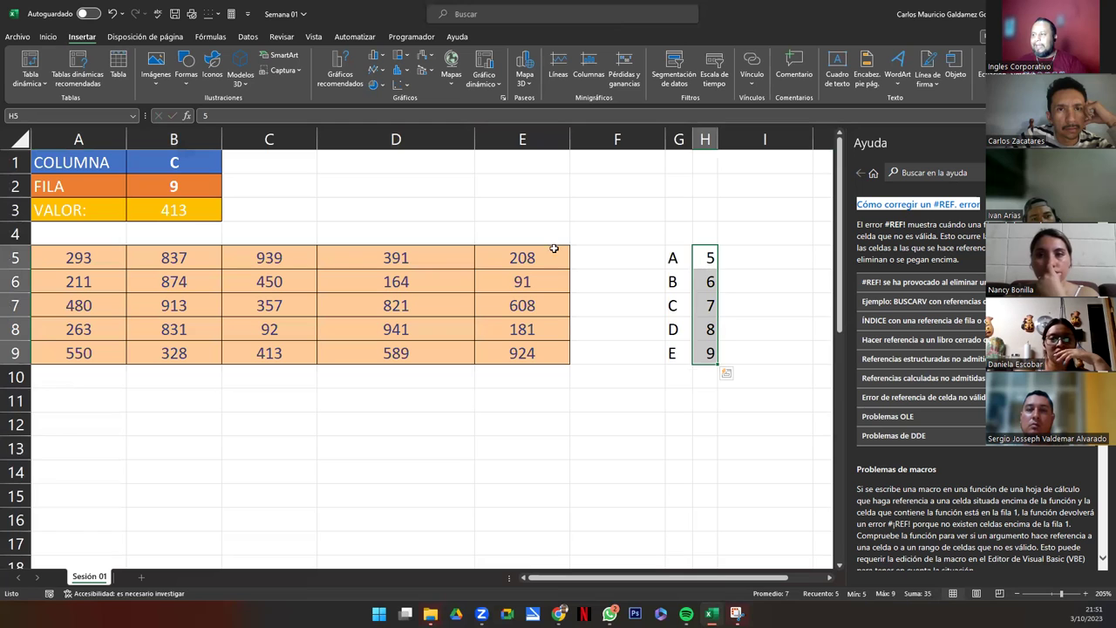
pyautogui.moveTo(707, 253); pyautogui.dragTo(708, 357)
pyautogui.moveTo(15, 257); pyautogui.dragTo(12, 352)
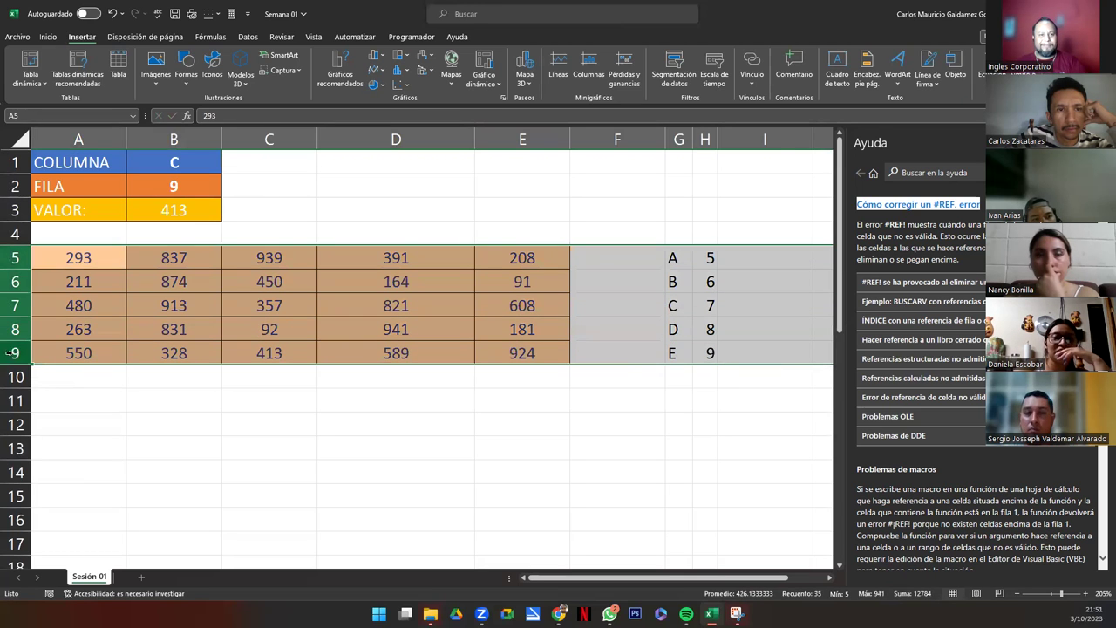
pyautogui.click(84, 333)
pyautogui.moveTo(170, 162); pyautogui.dragTo(170, 186)
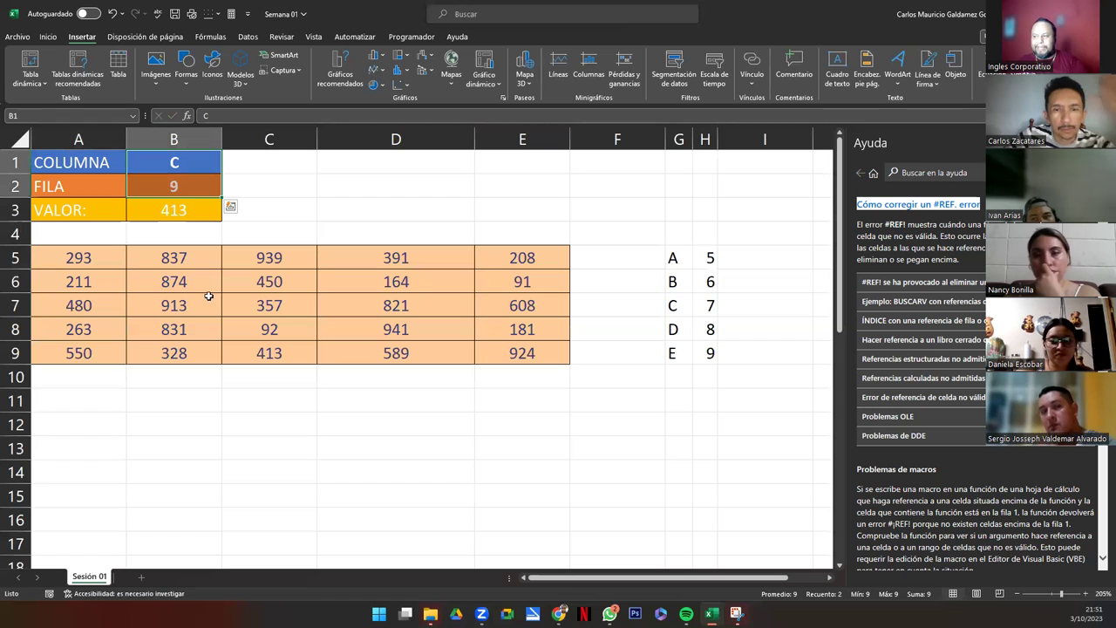
# - Highlight column C together with row 9 to locate their intersection in the table, and close the help pane
pyautogui.click(269, 137)
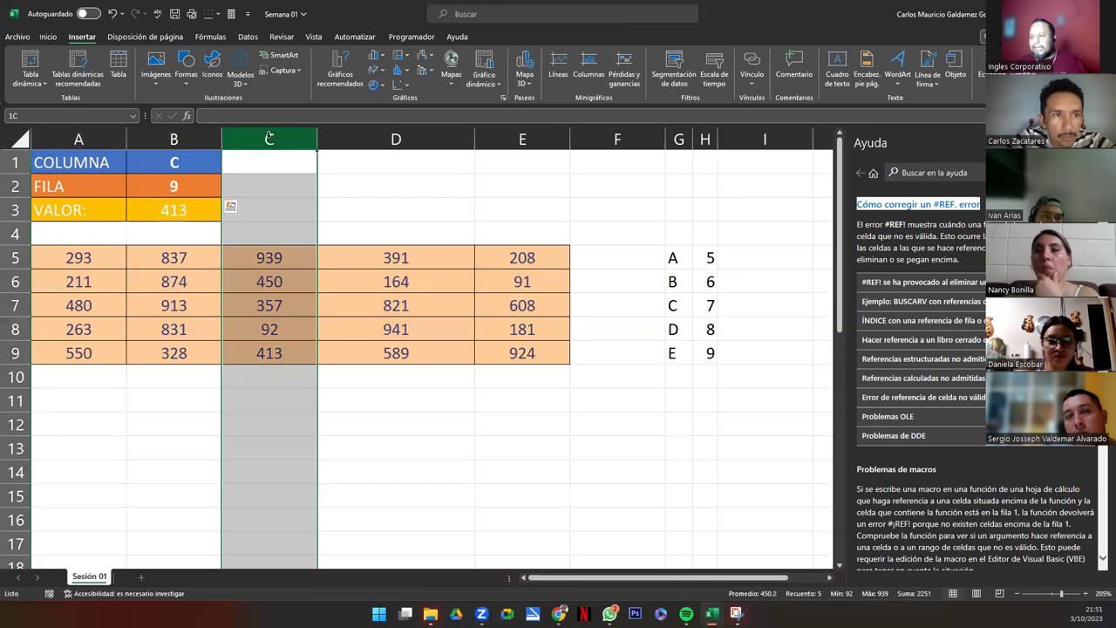
pyautogui.keyDown('ctrl'); pyautogui.click(12, 353); pyautogui.keyUp('ctrl')
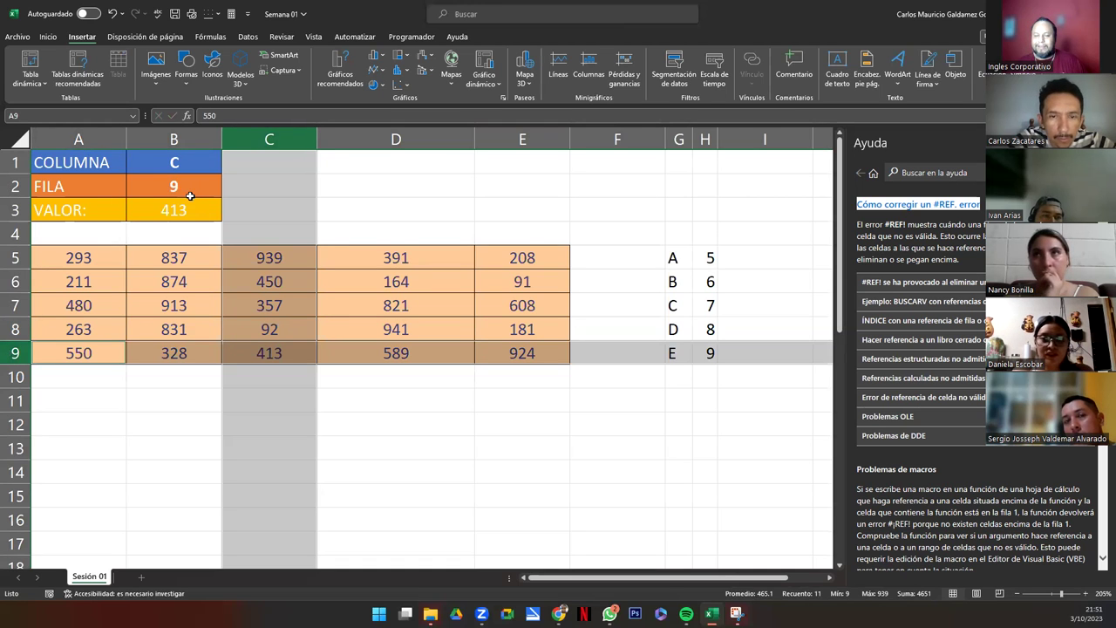
pyautogui.click(226, 314)
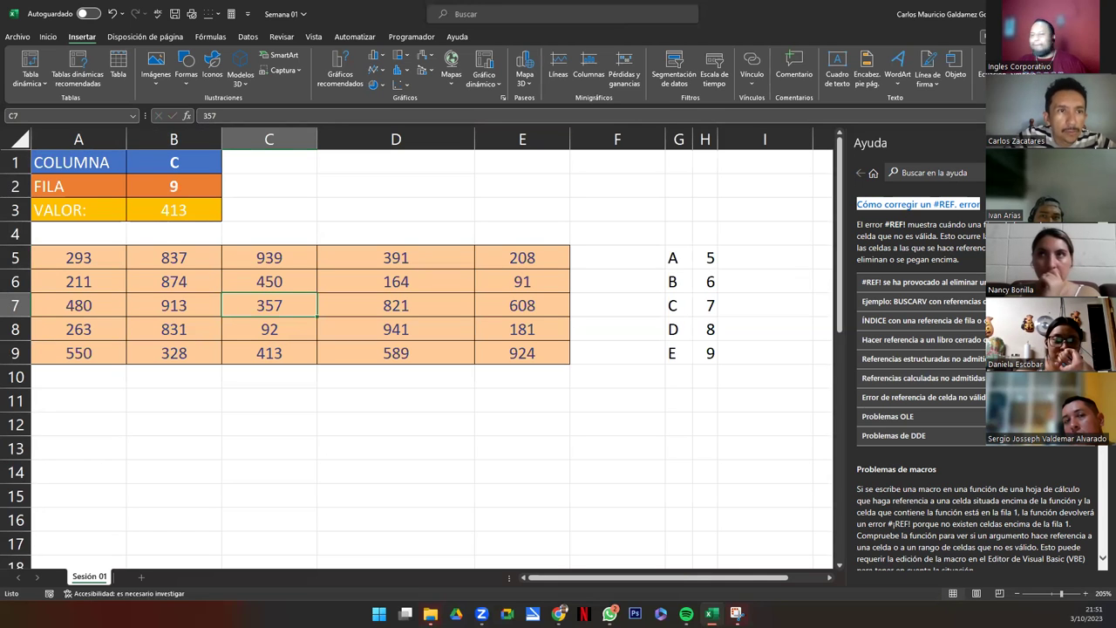
pyautogui.click(1102, 142)
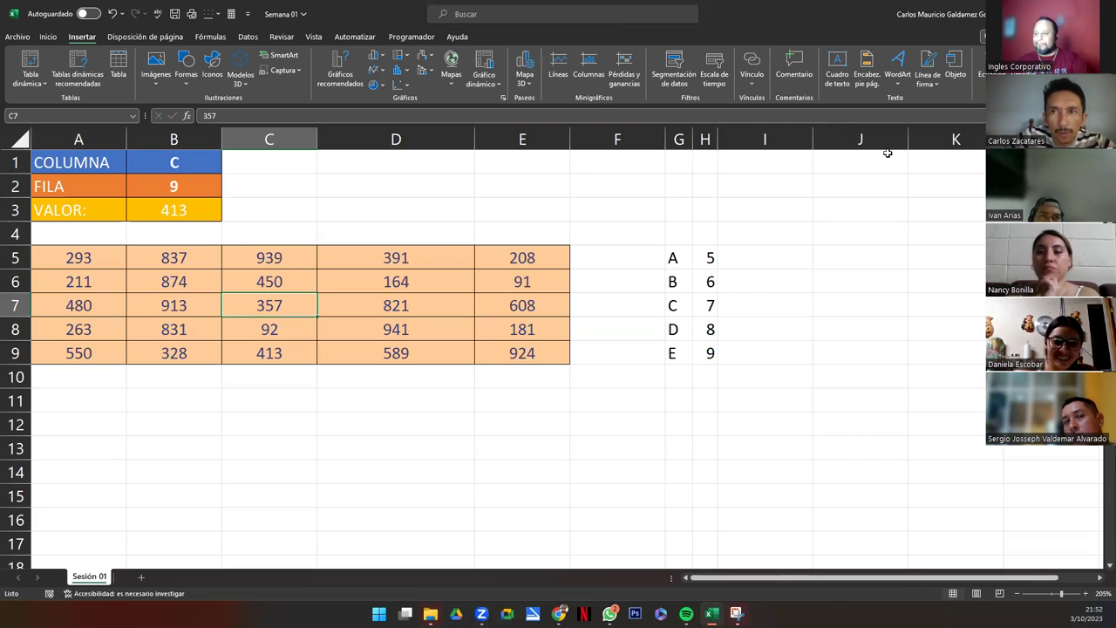
pyautogui.click(320, 283)
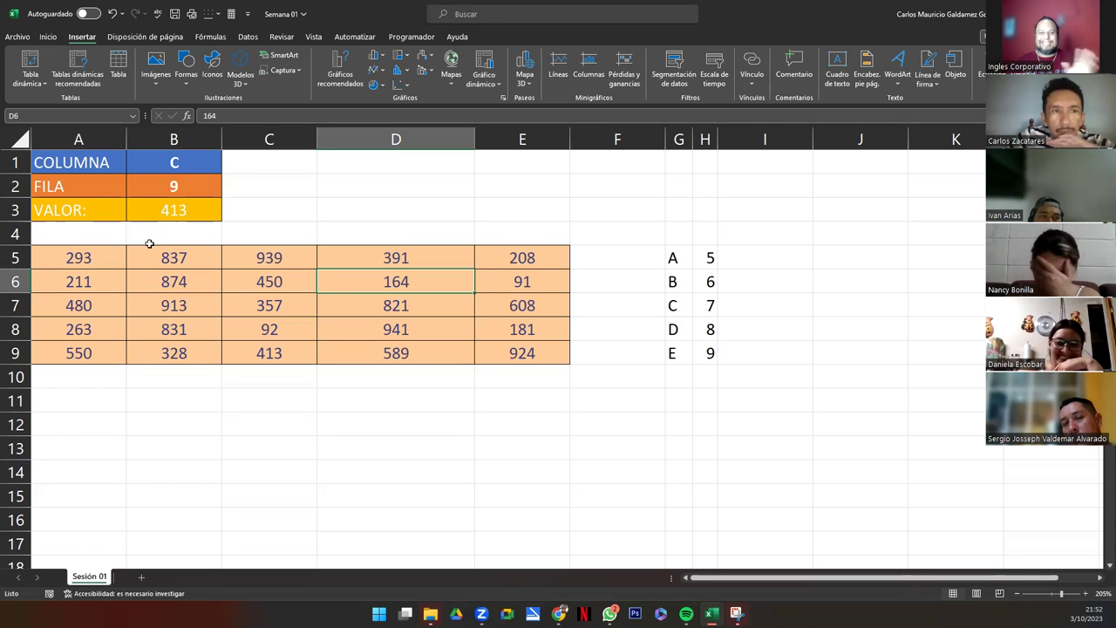
# - Compare the lists in G5:G9 and H5:H9 with the sheet's columns A to E and rows 5 to 9
pyautogui.click(174, 162)
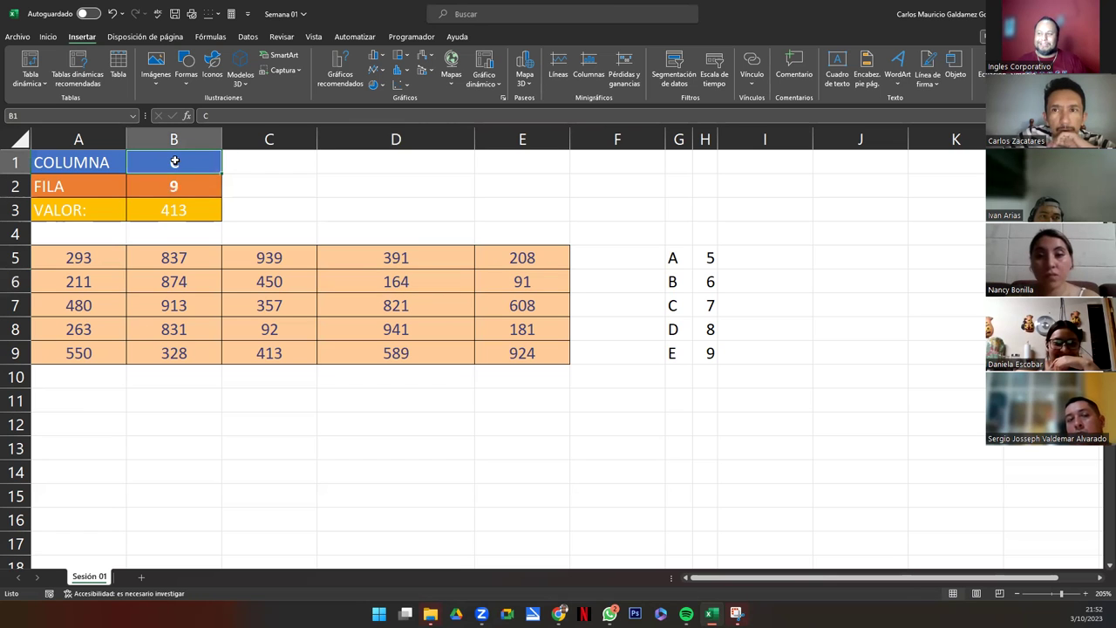
pyautogui.moveTo(685, 252); pyautogui.dragTo(690, 358)
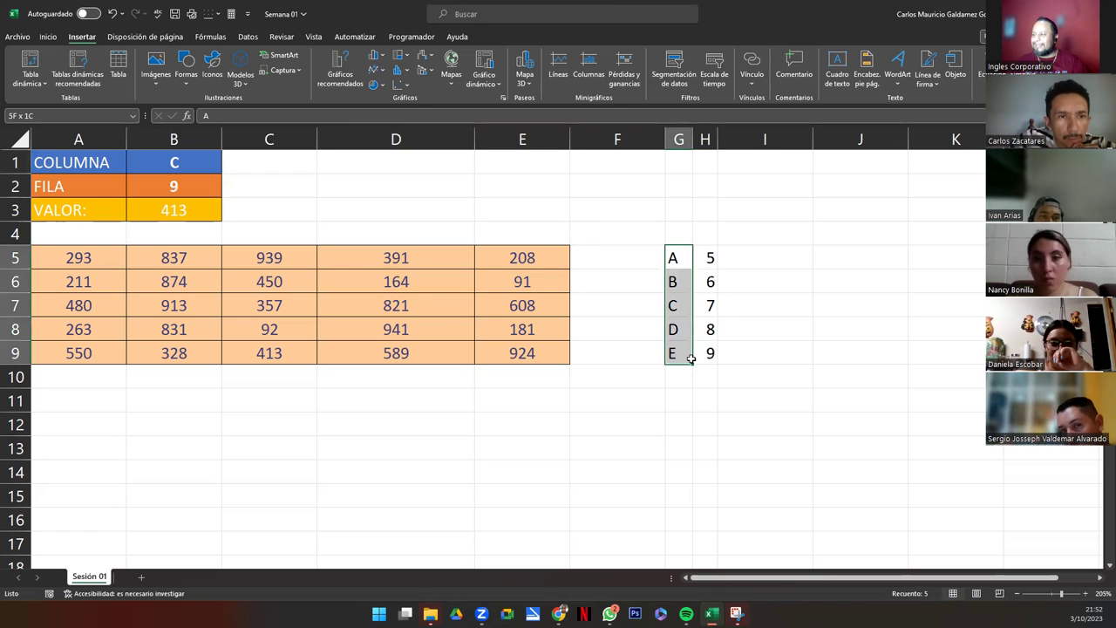
pyautogui.moveTo(709, 257); pyautogui.dragTo(706, 355)
pyautogui.moveTo(103, 140); pyautogui.dragTo(523, 139)
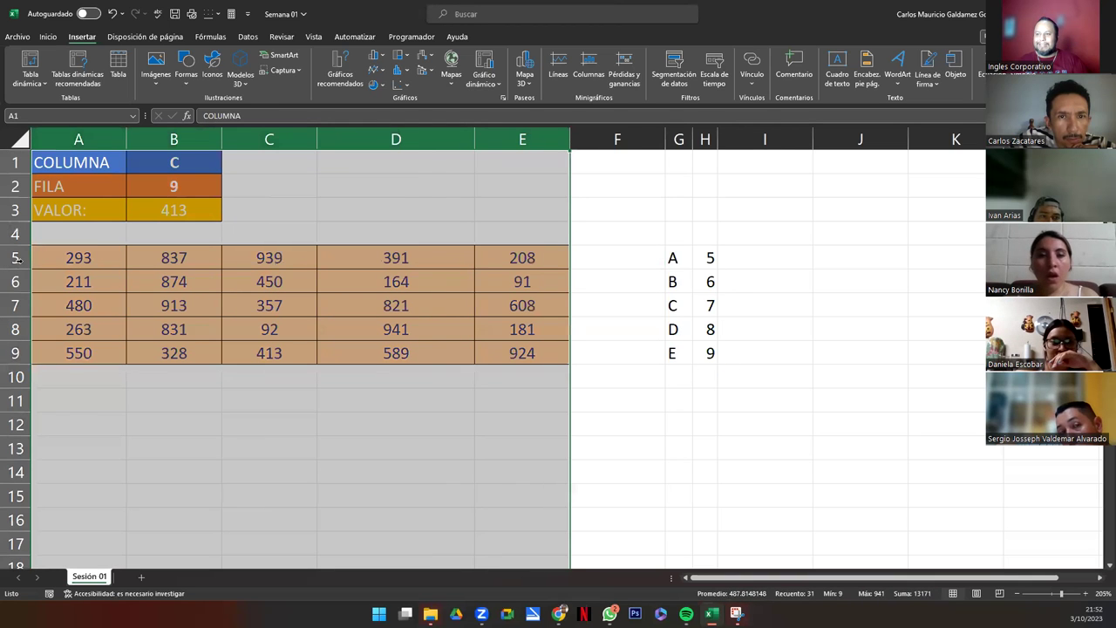
pyautogui.moveTo(10, 258); pyautogui.dragTo(17, 353)
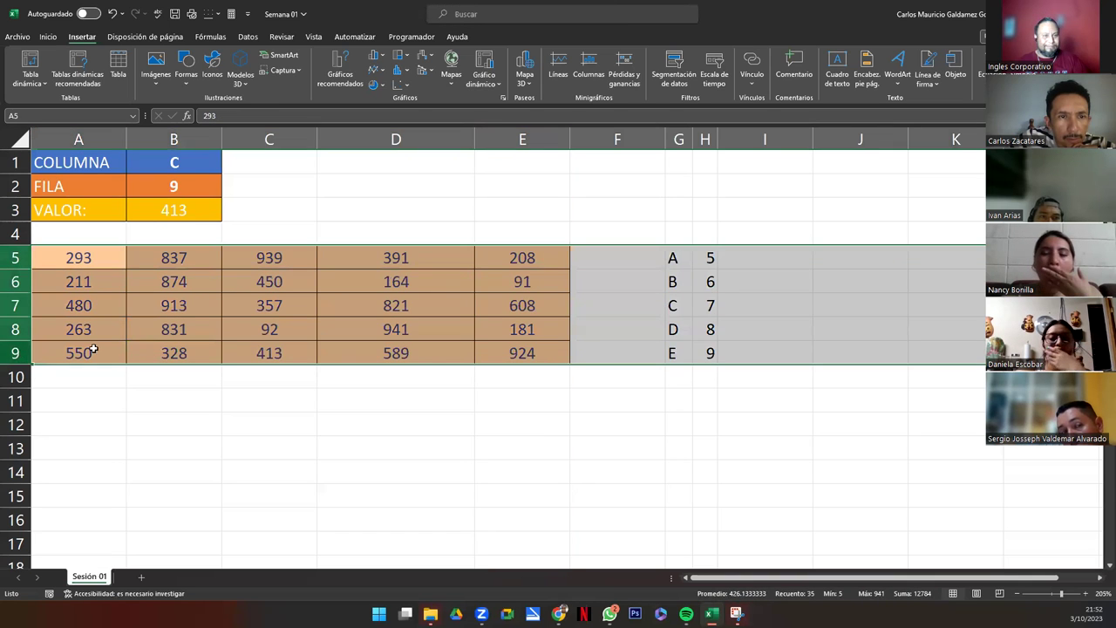
pyautogui.click(106, 342)
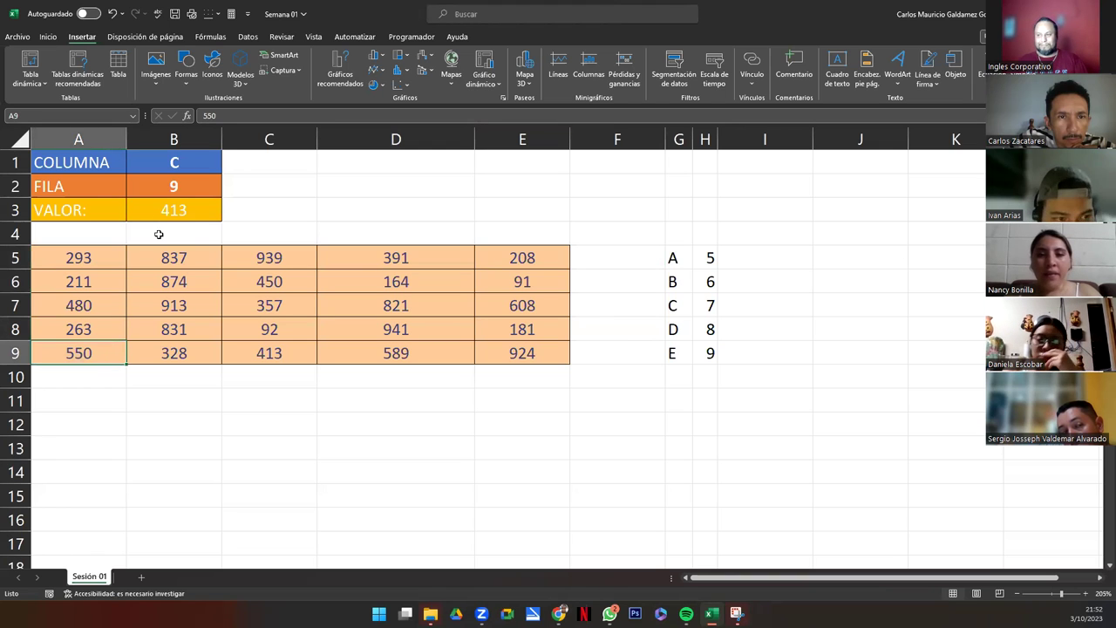
# - Clear the inputs in B1:B2 and add a list data validation to COLUMNA cell B1 with source =$G$5:$G$9
pyautogui.moveTo(157, 164); pyautogui.dragTo(154, 184)
pyautogui.press('Delete')
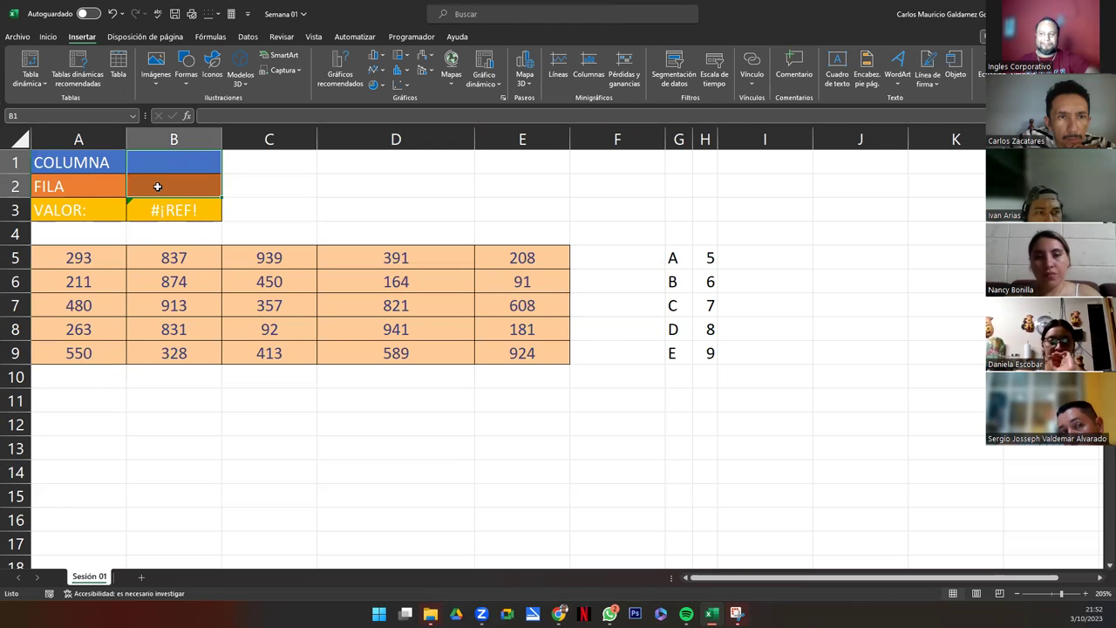
pyautogui.click(174, 164)
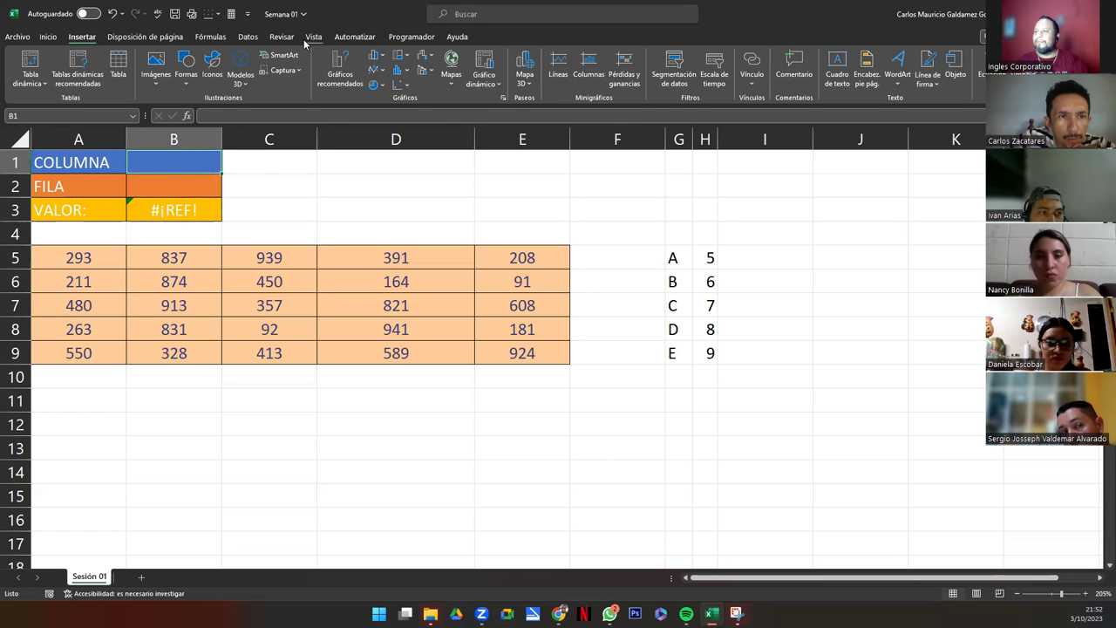
pyautogui.click(249, 36)
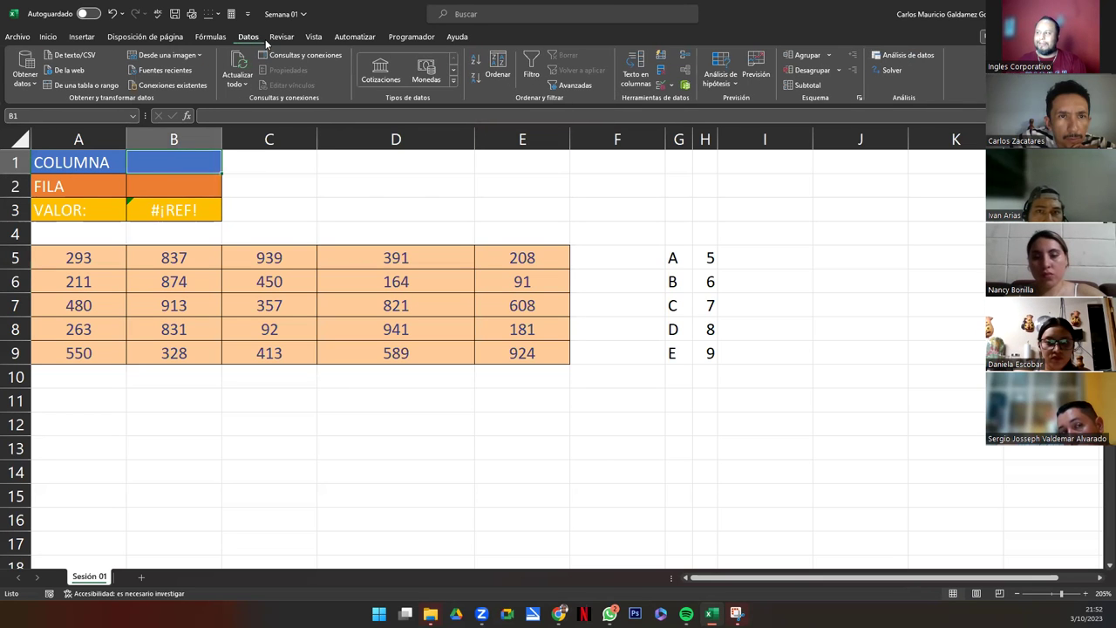
pyautogui.click(660, 86)
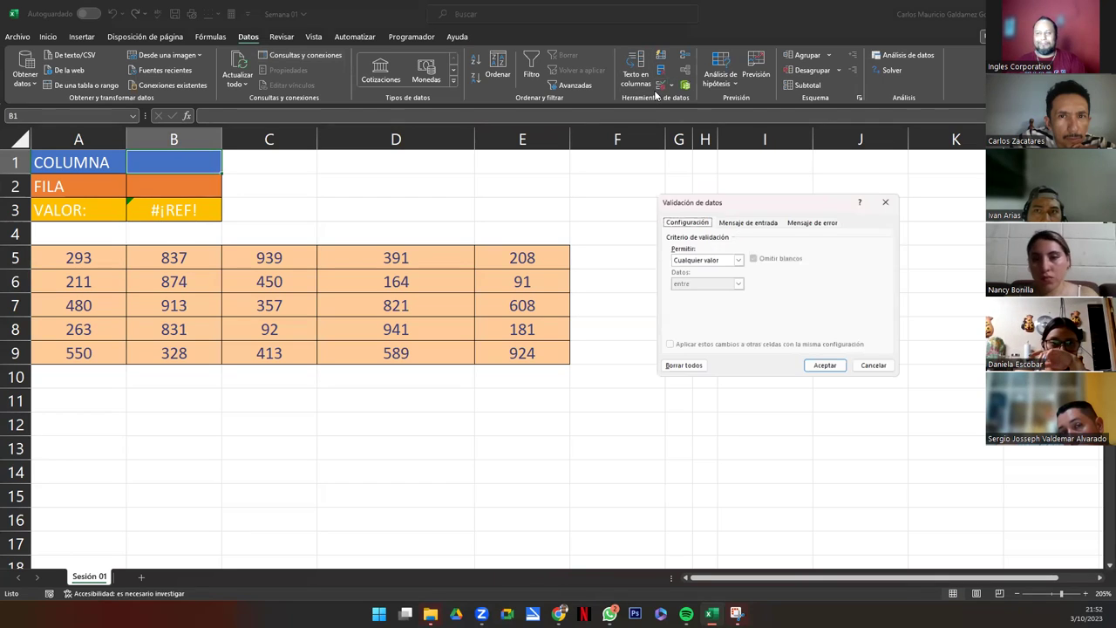
pyautogui.click(688, 262)
pyautogui.click(698, 291)
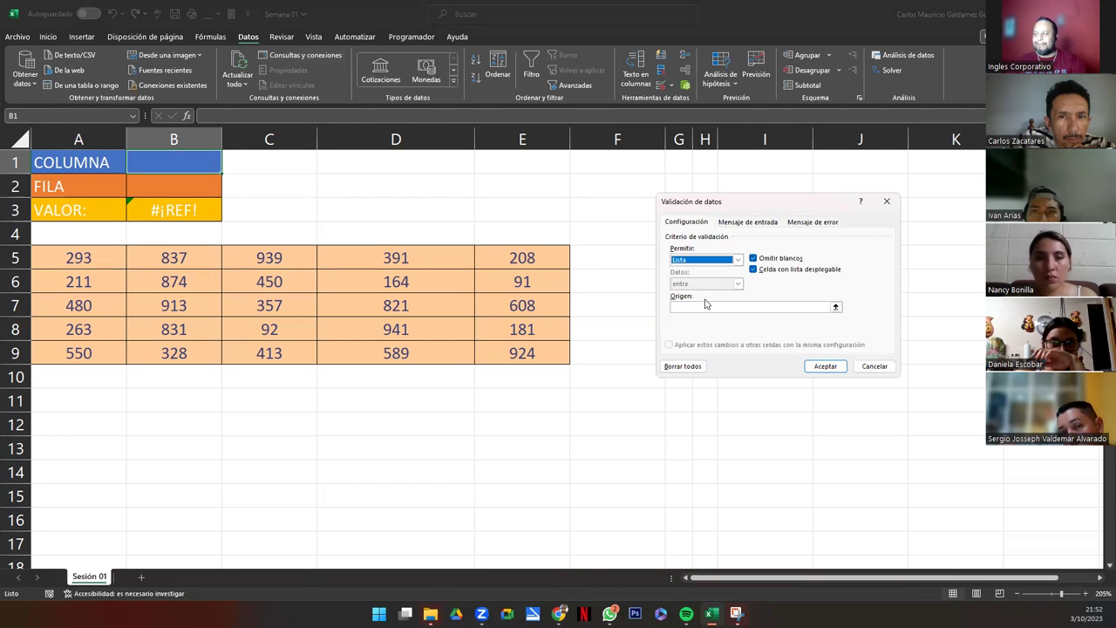
pyautogui.click(757, 310)
pyautogui.click(835, 307)
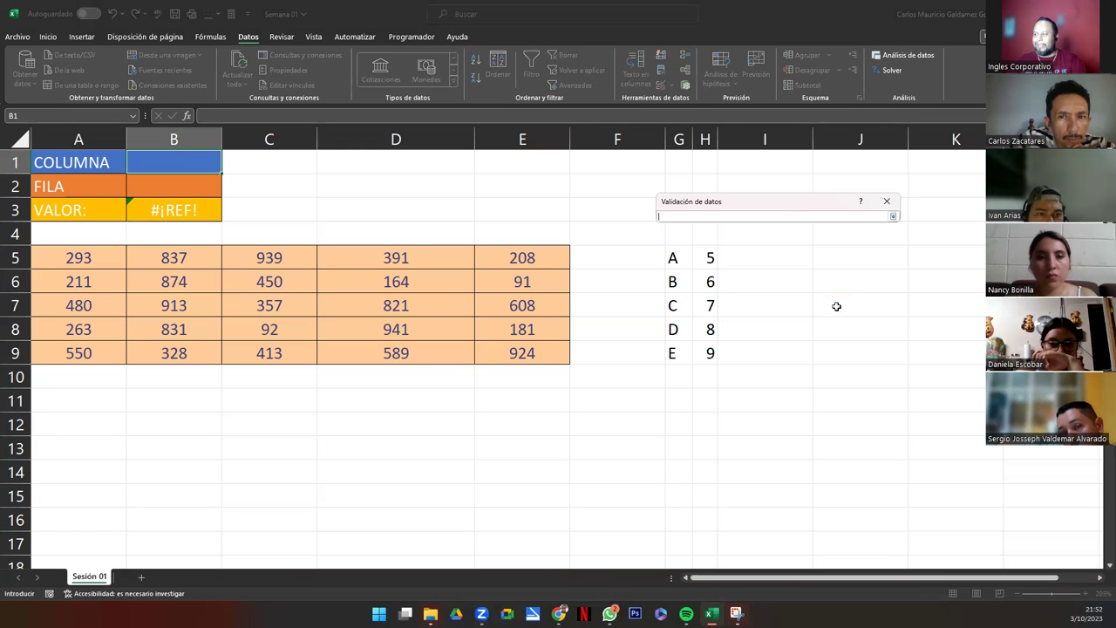
pyautogui.moveTo(683, 254); pyautogui.dragTo(676, 348)
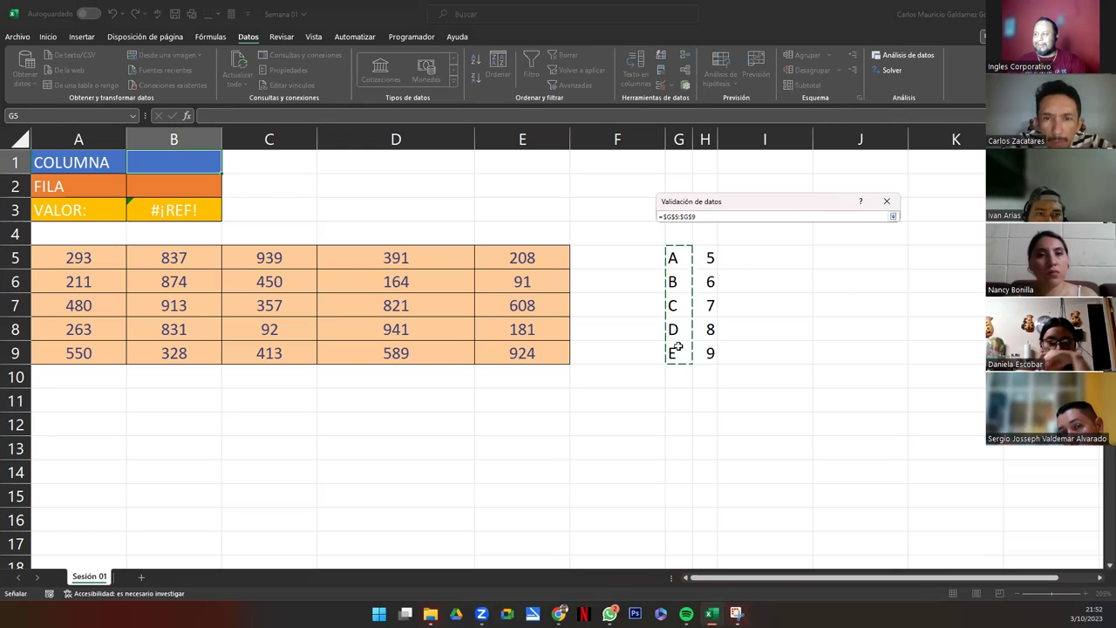
pyautogui.click(892, 216)
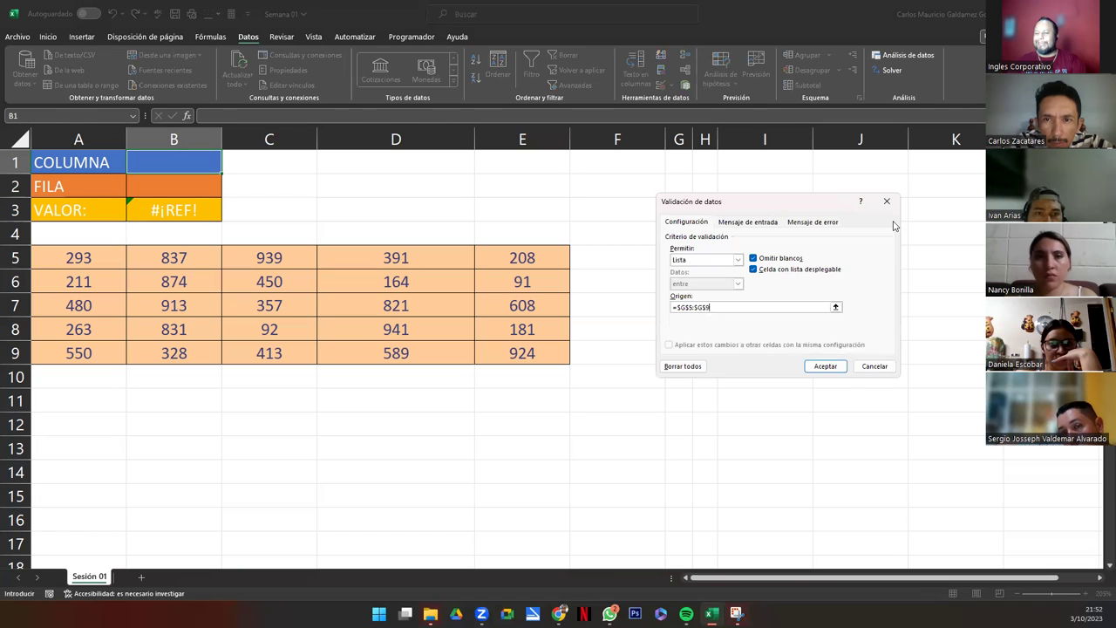
pyautogui.click(828, 367)
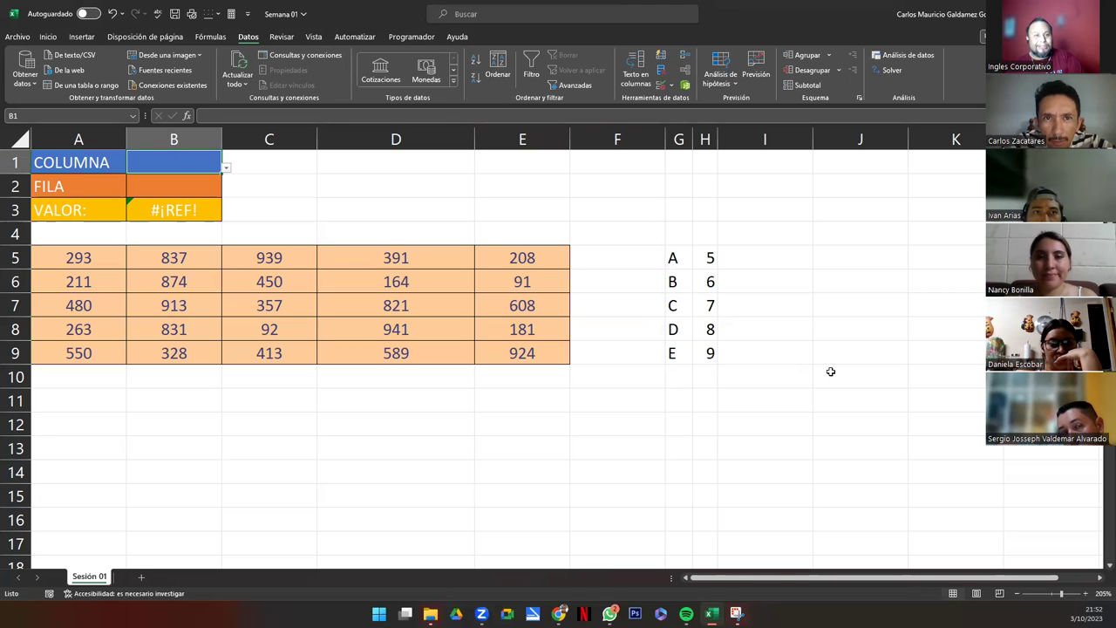
# - Add a list data validation to the FILA cell B2 with source =$H$5:$H$9
pyautogui.moveTo(681, 260); pyautogui.dragTo(685, 351)
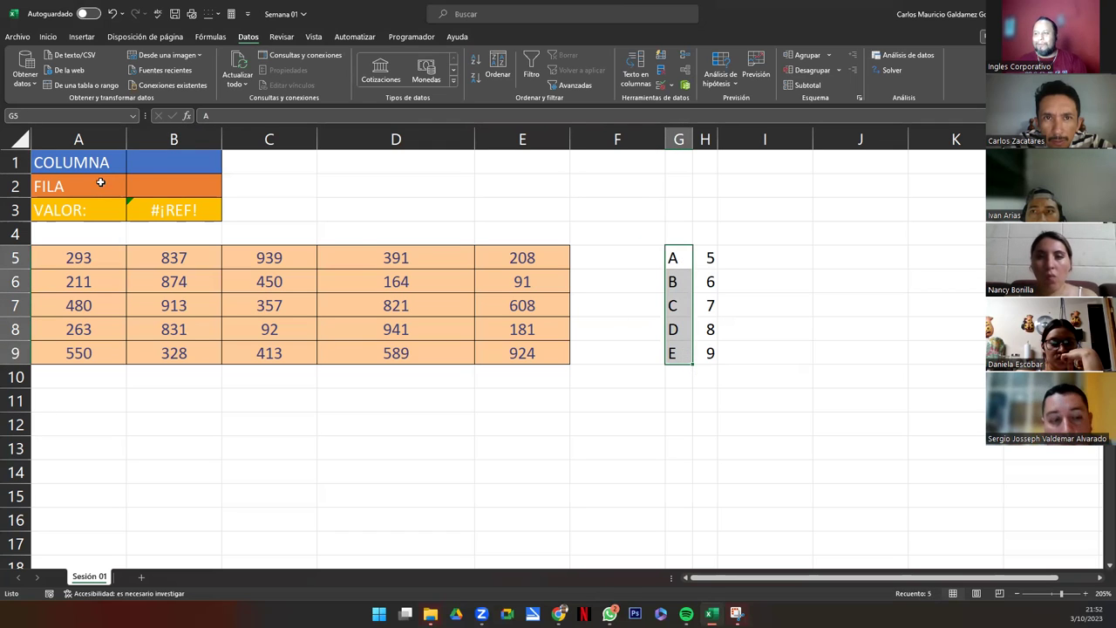
pyautogui.click(149, 186)
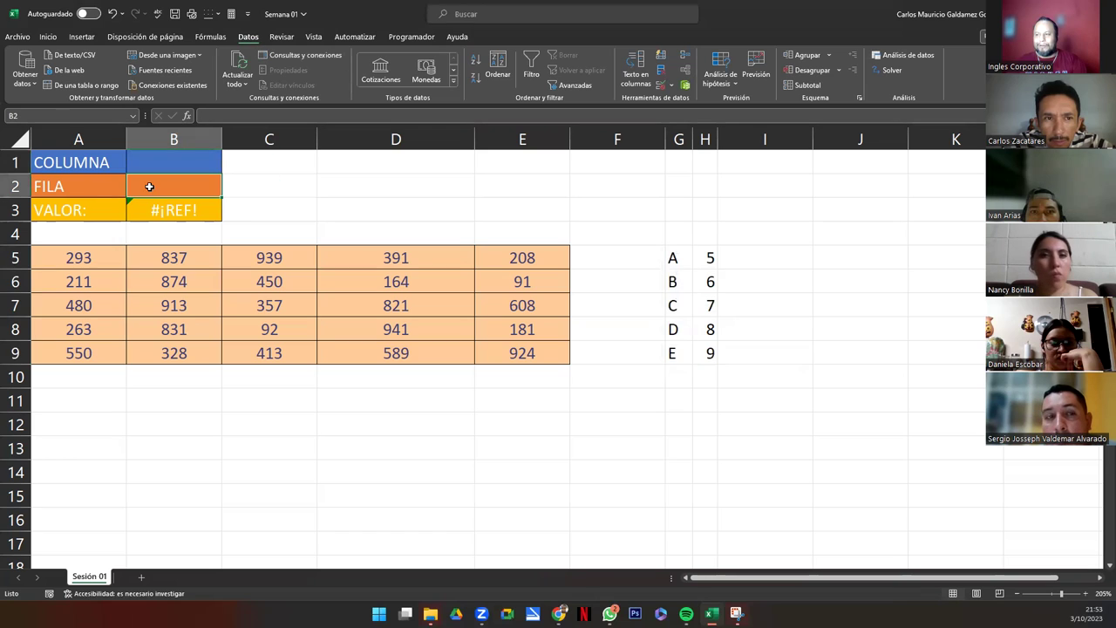
pyautogui.click(659, 84)
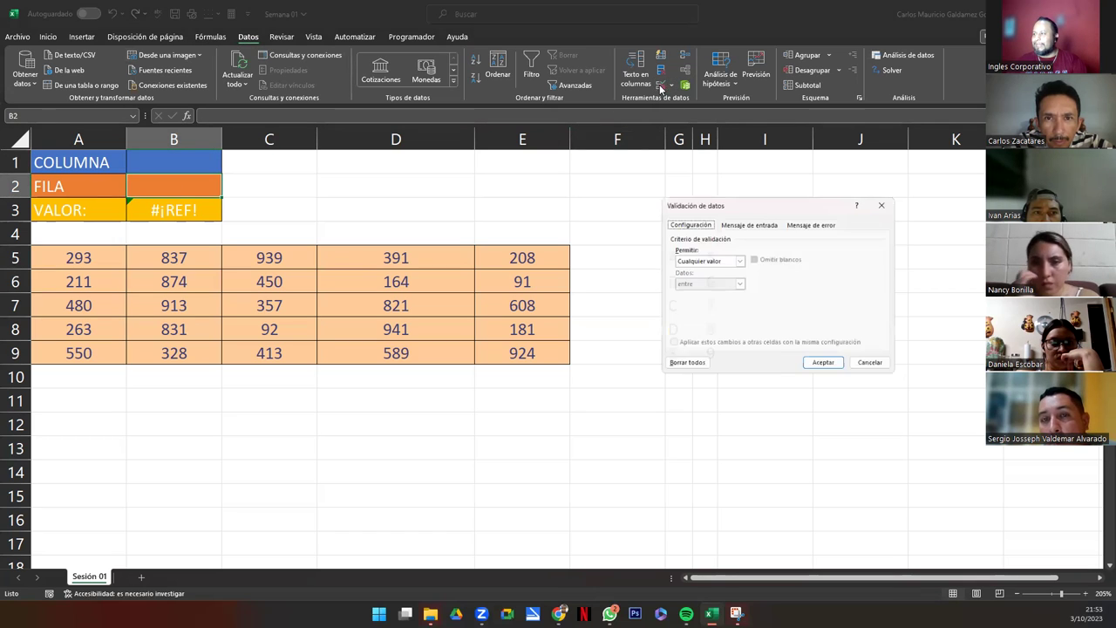
pyautogui.click(737, 259)
pyautogui.click(720, 293)
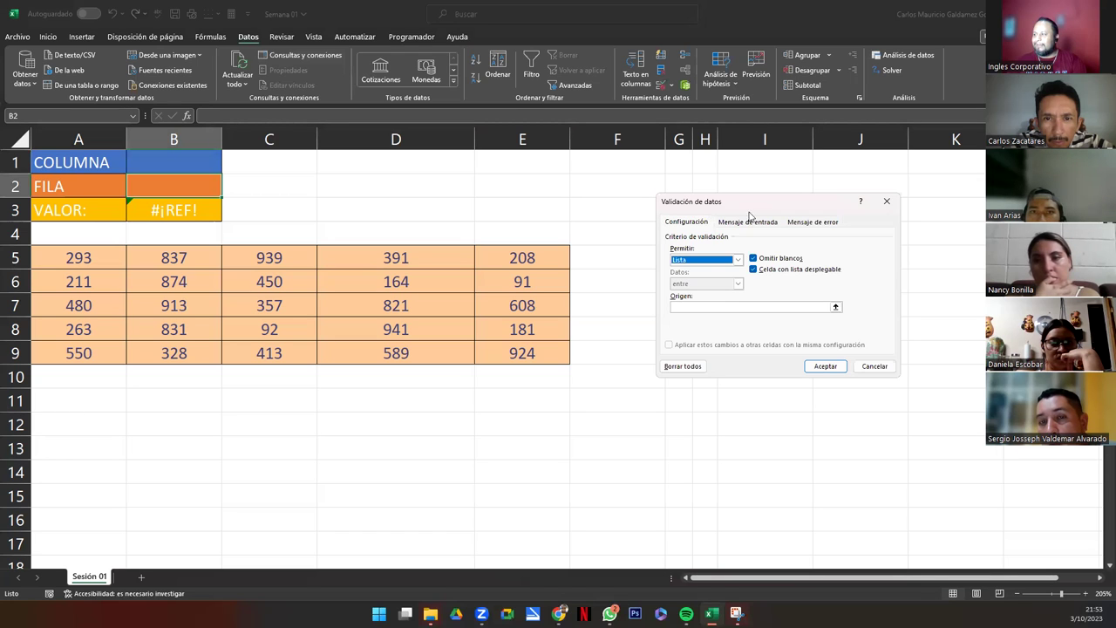
pyautogui.moveTo(758, 203); pyautogui.dragTo(883, 162)
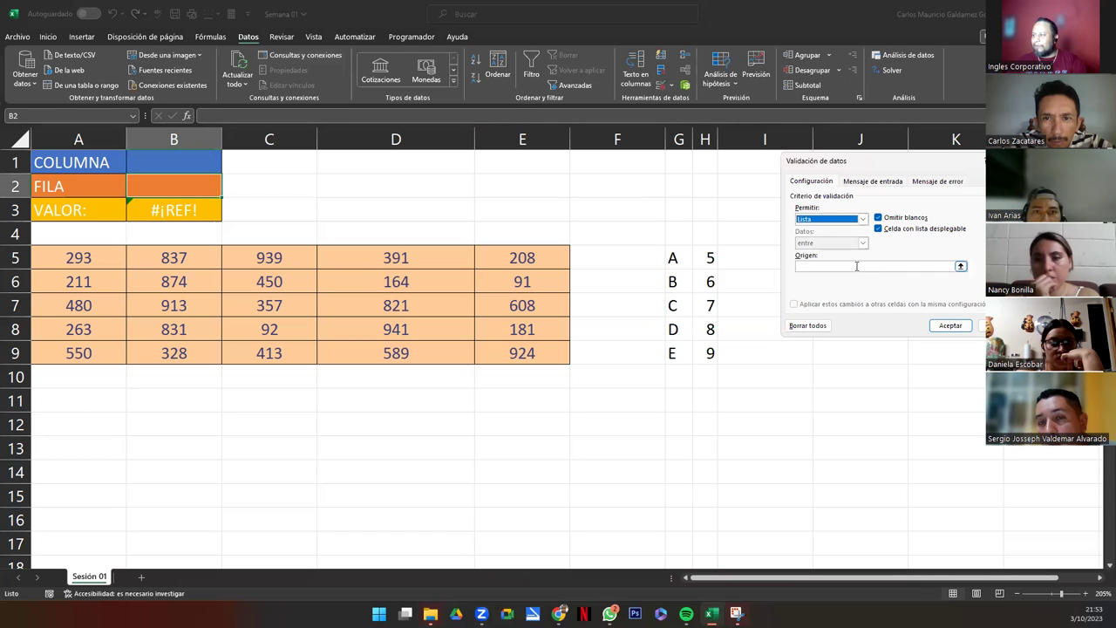
pyautogui.click(856, 266)
pyautogui.moveTo(709, 258); pyautogui.dragTo(709, 351)
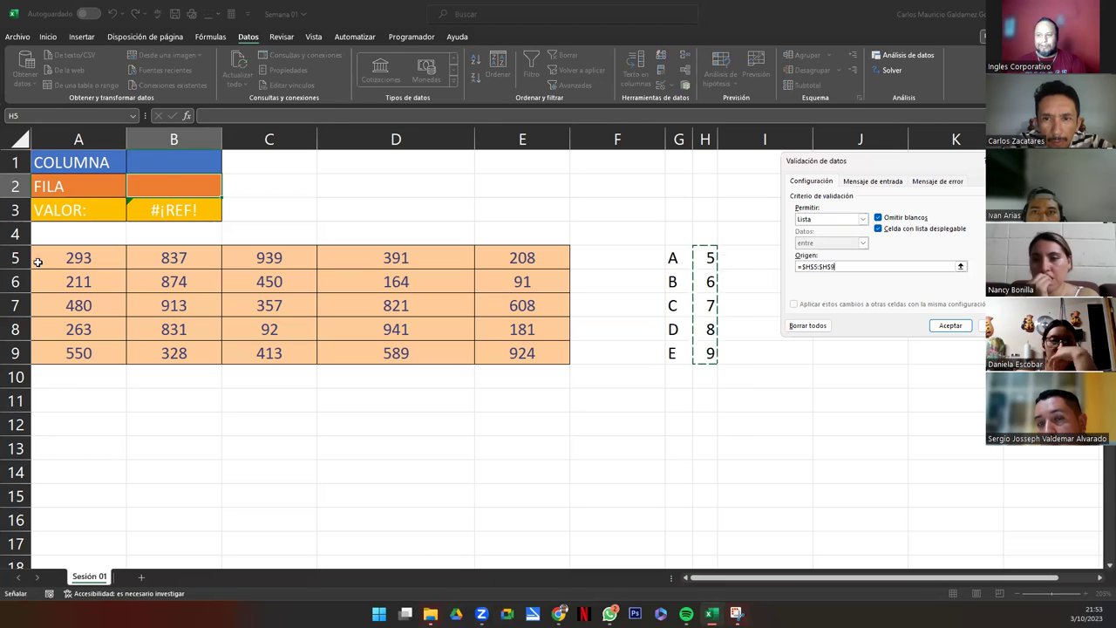
pyautogui.click(950, 326)
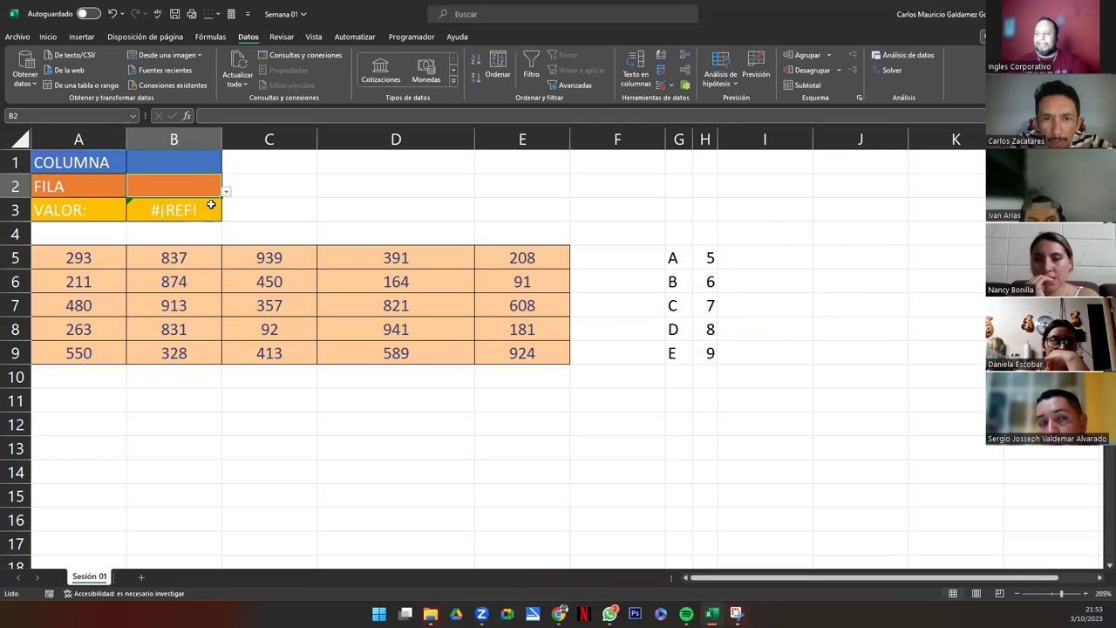
# - Hide the helper lists in G5:H9 by setting their font colour to white (Blanco, Fondo 1)
pyautogui.moveTo(672, 257); pyautogui.dragTo(706, 353)
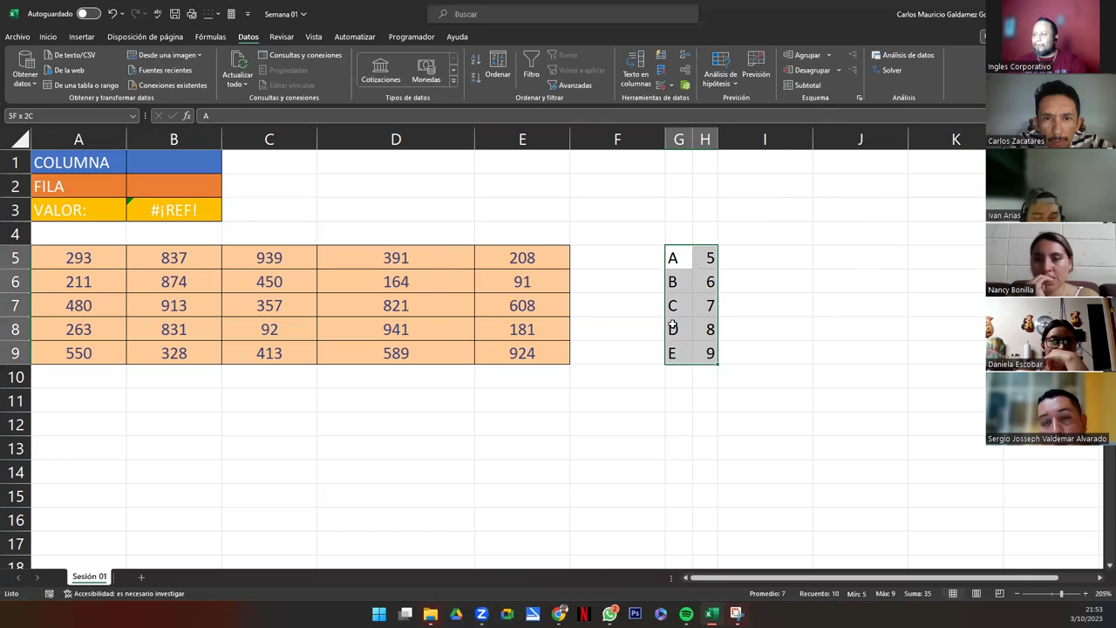
pyautogui.click(48, 38)
pyautogui.click(235, 78)
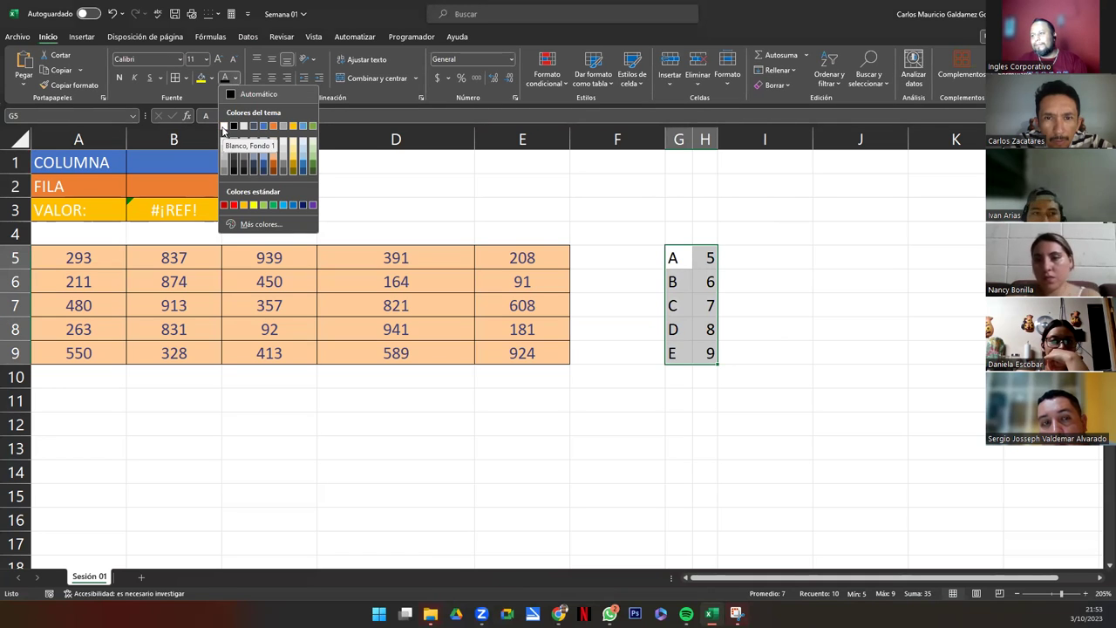
pyautogui.click(223, 127)
pyautogui.click(526, 205)
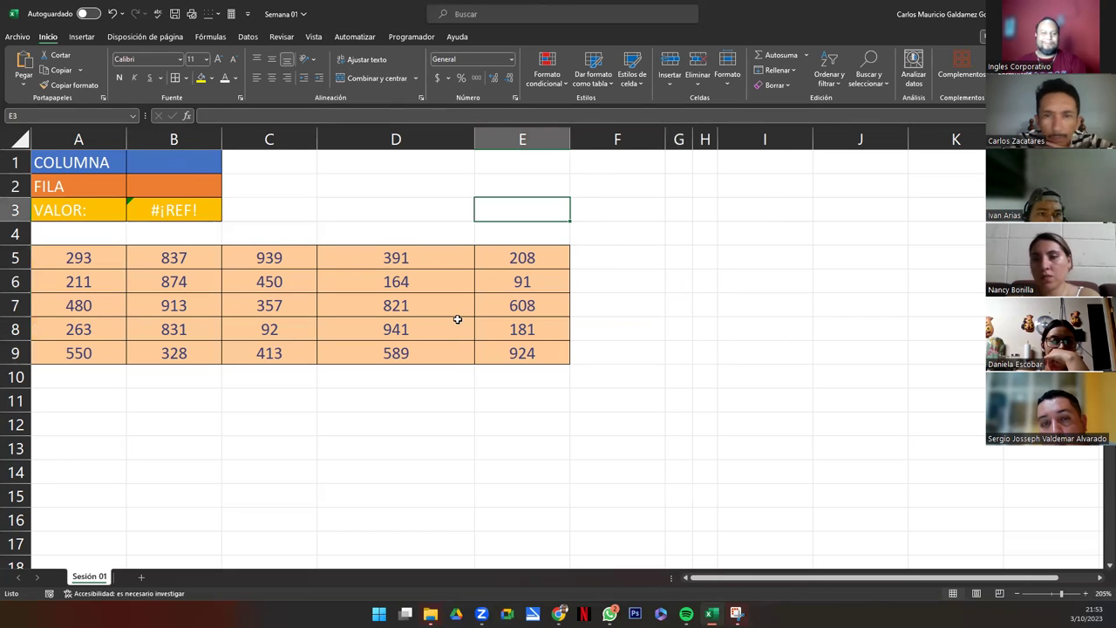
# - Choose C for COLUMNA in B1 and 8 for FILA in B2 from their dropdown lists
pyautogui.click(203, 166)
pyautogui.click(226, 167)
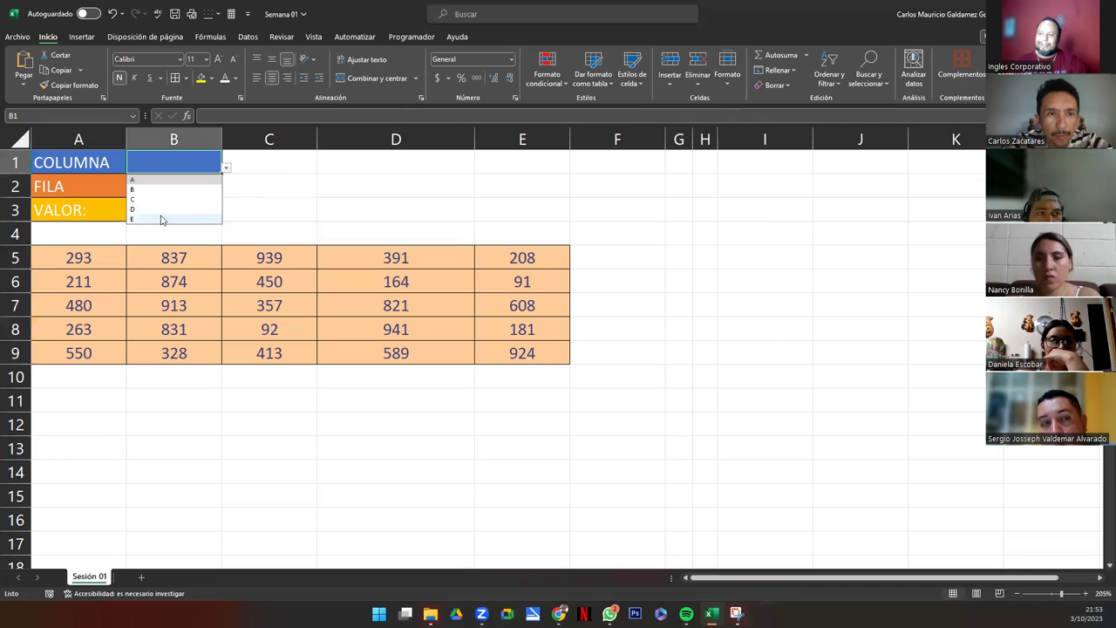
pyautogui.click(152, 199)
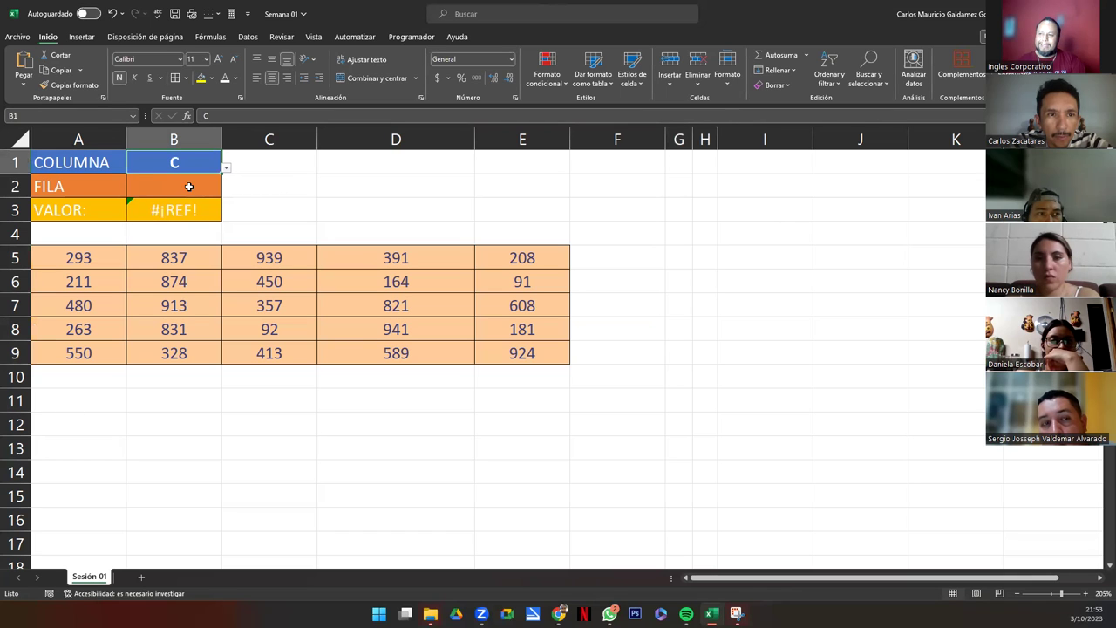
pyautogui.click(155, 186)
pyautogui.click(226, 197)
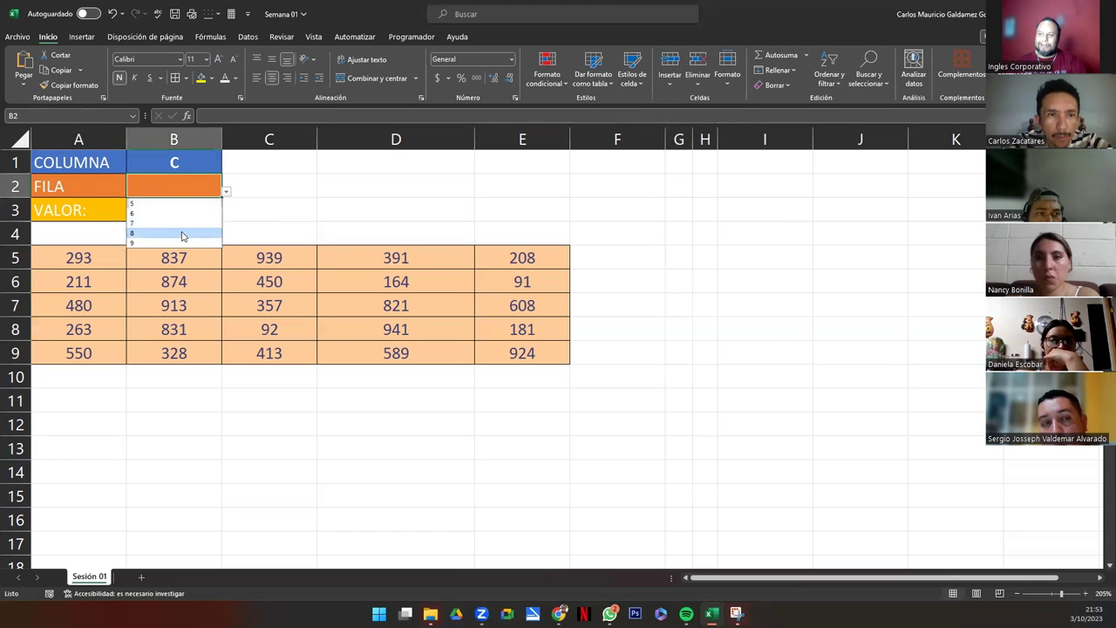
pyautogui.click(184, 232)
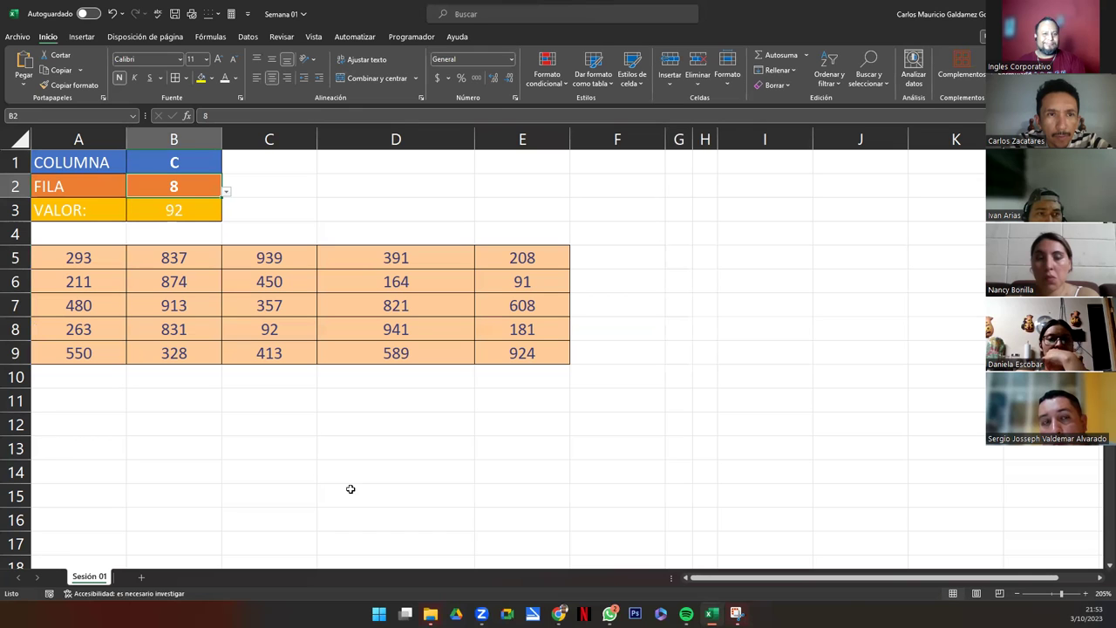
# - Choose A for COLUMNA in B1 and 9 for FILA in B2 from their dropdown lists
pyautogui.click(209, 164)
pyautogui.click(226, 167)
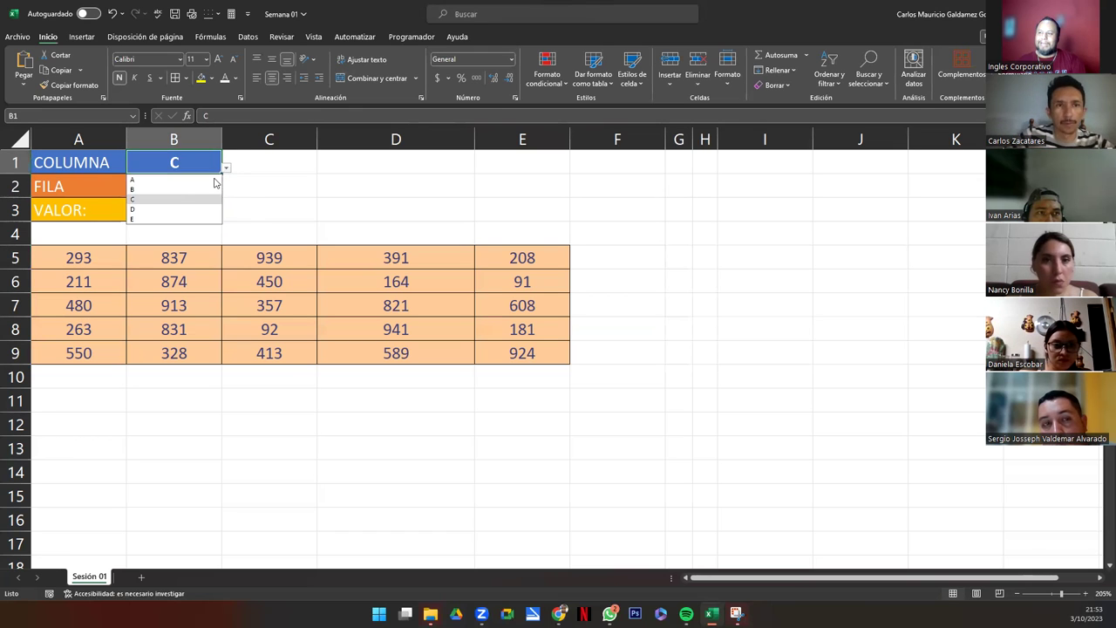
pyautogui.click(135, 178)
pyautogui.click(197, 185)
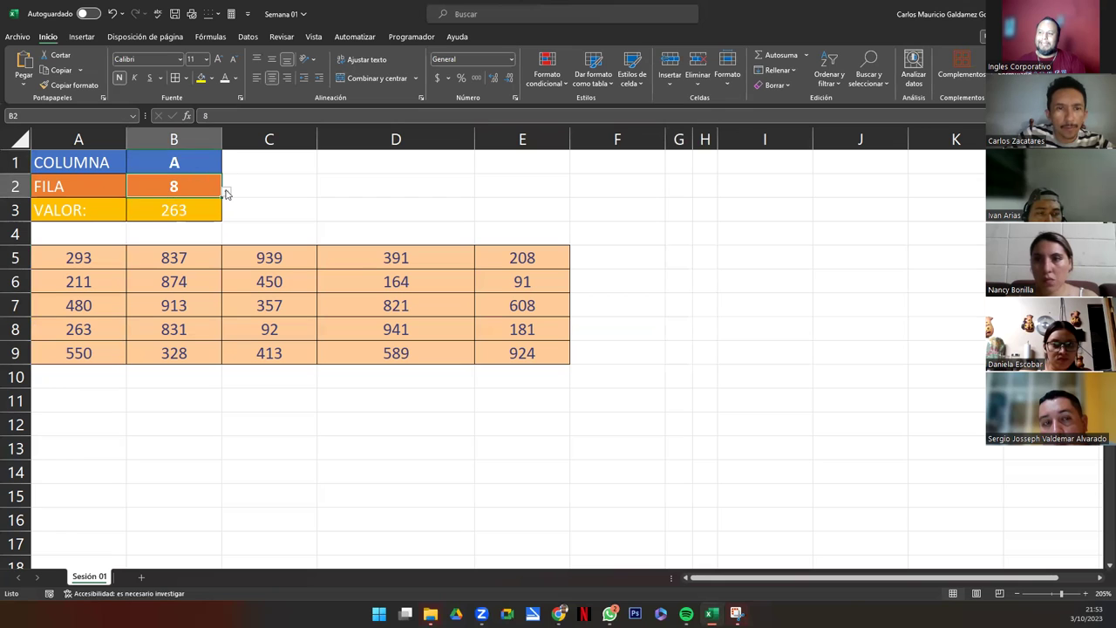
pyautogui.click(226, 192)
pyautogui.click(216, 242)
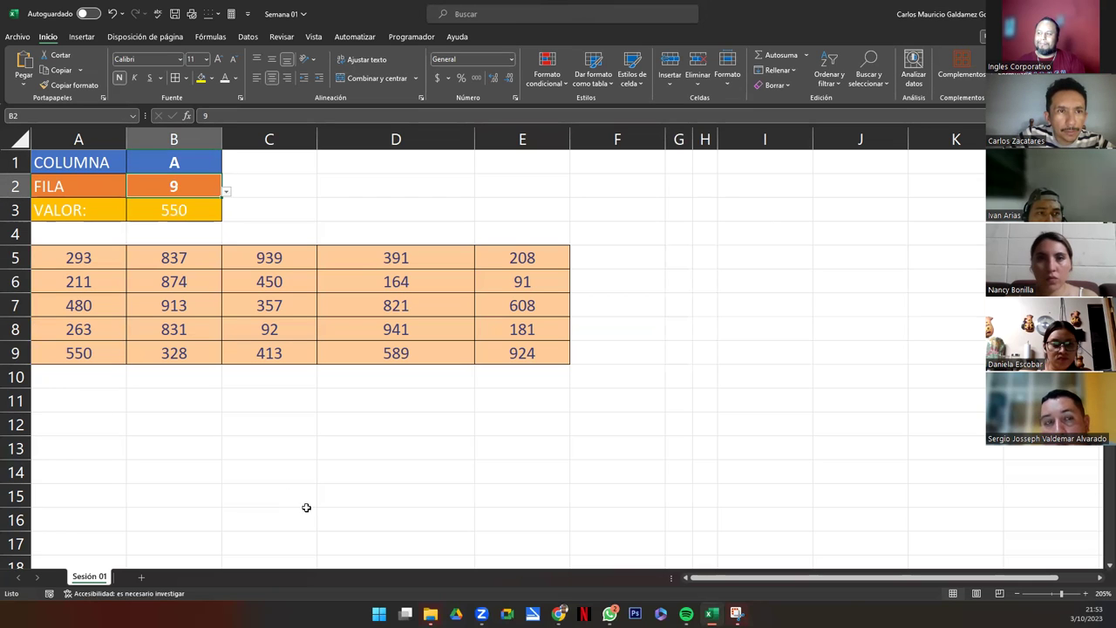
# - Highlight column A together with row 9 to examine where they cross, and check the COLUMNA and FILA inputs in B1:B2
pyautogui.click(87, 137)
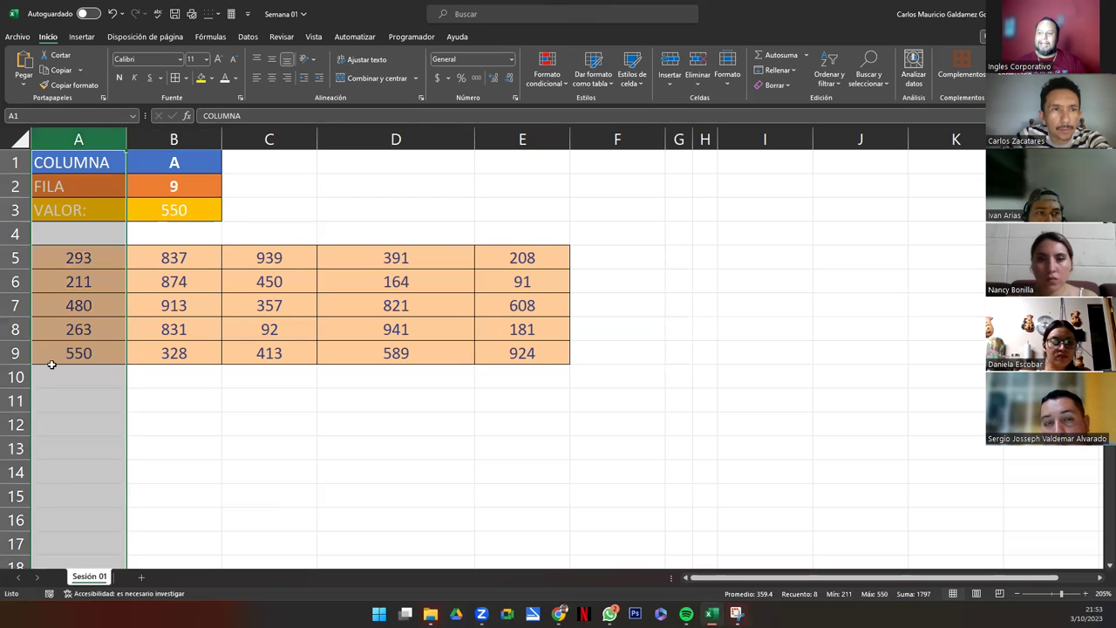
pyautogui.keyDown('ctrl'); pyautogui.click(16, 352); pyautogui.keyUp('ctrl')
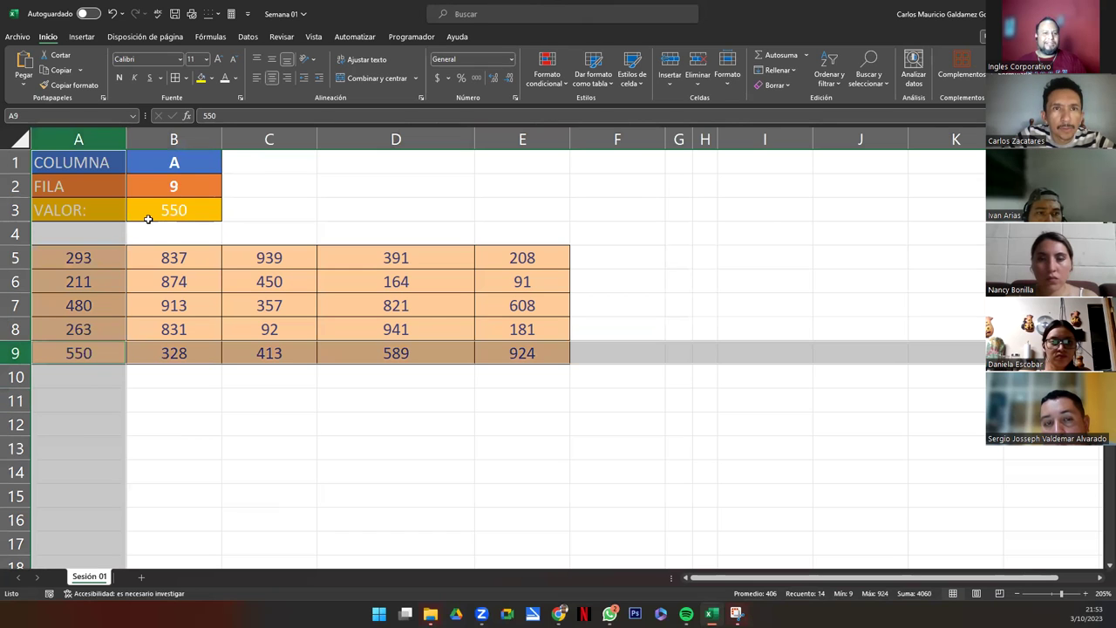
pyautogui.moveTo(171, 160); pyautogui.dragTo(173, 186)
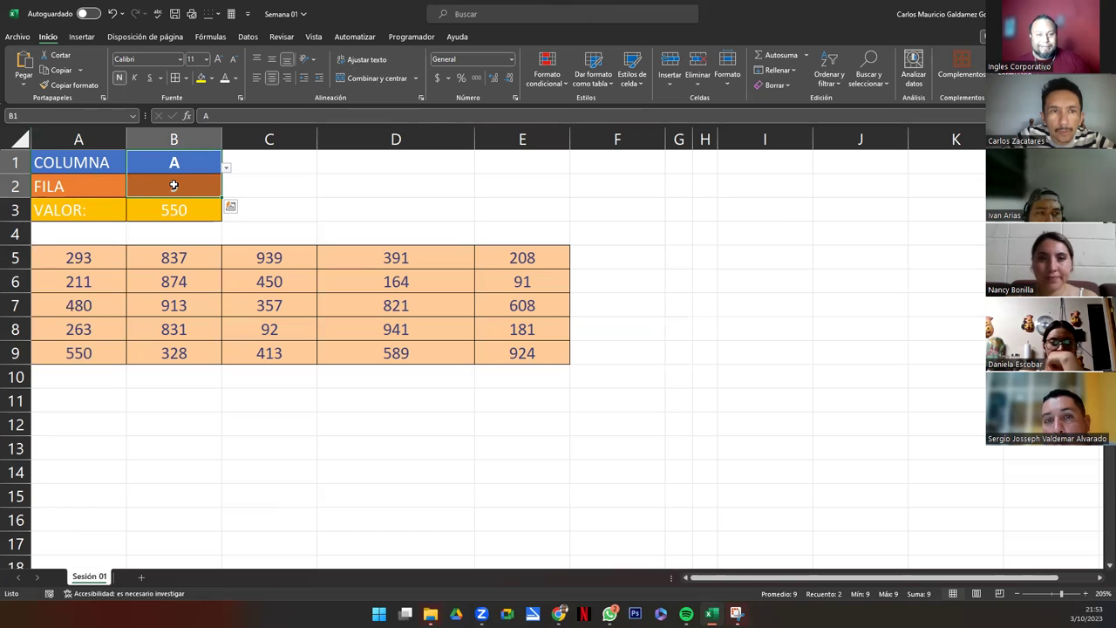
pyautogui.click(182, 160)
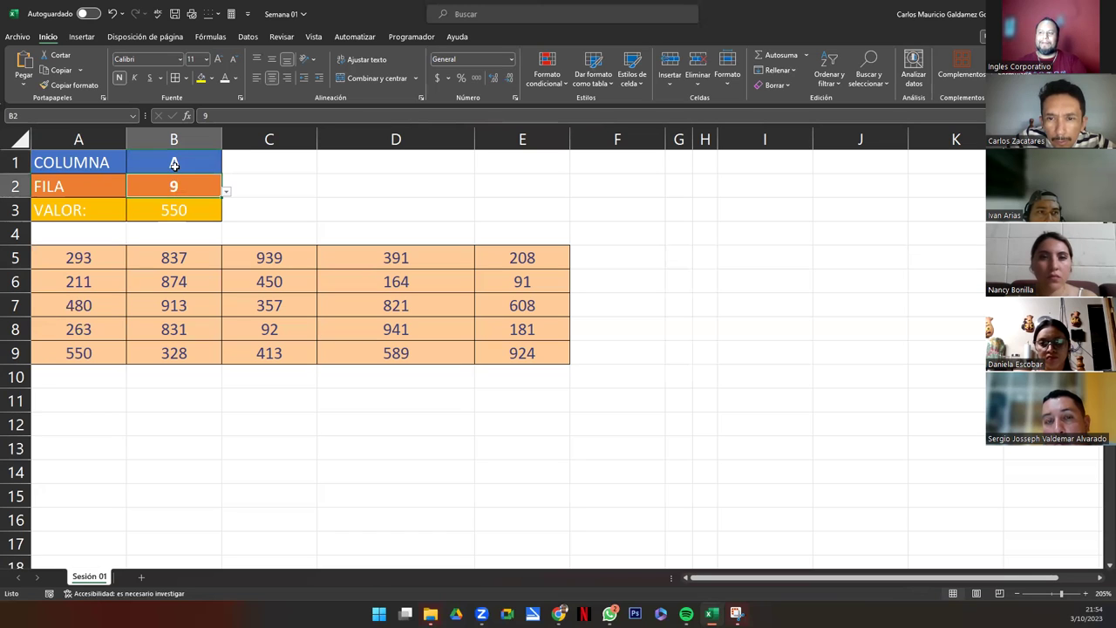
pyautogui.click(174, 186)
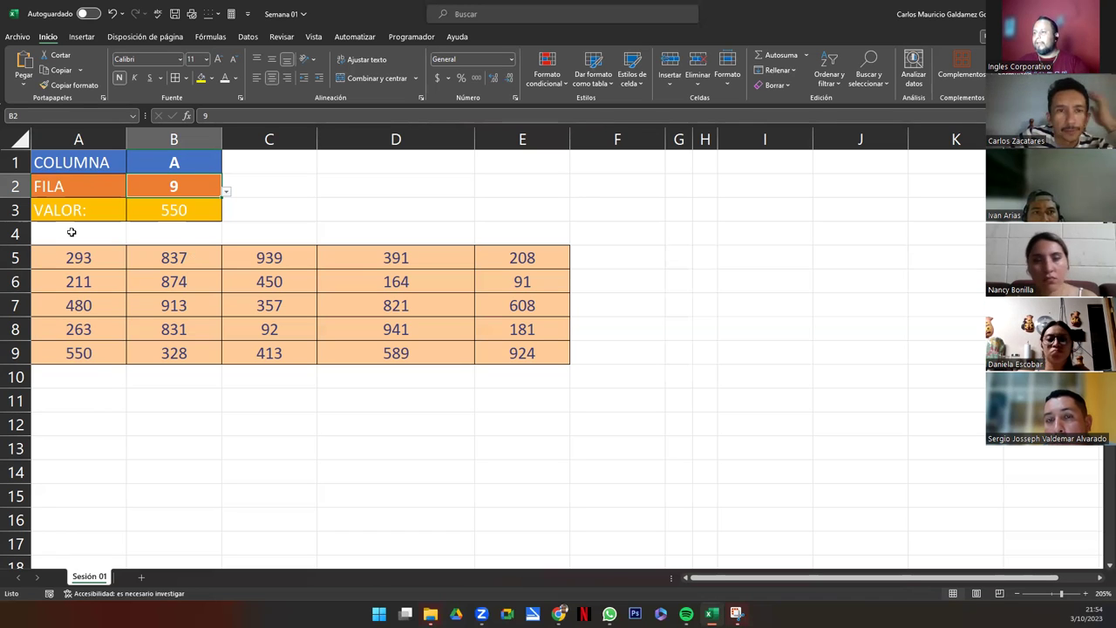
# - Select the number table A5:E9 to review it, and point out the Sesión 01 sheet name without changing it
pyautogui.click(236, 314)
pyautogui.moveTo(80, 257); pyautogui.dragTo(507, 353)
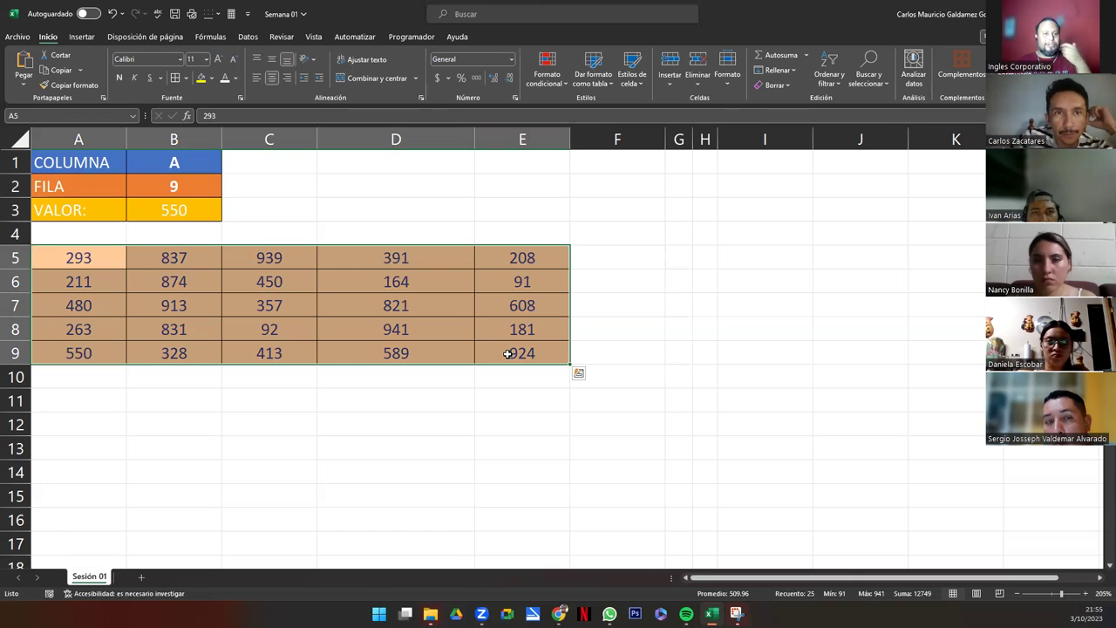
pyautogui.click(471, 309)
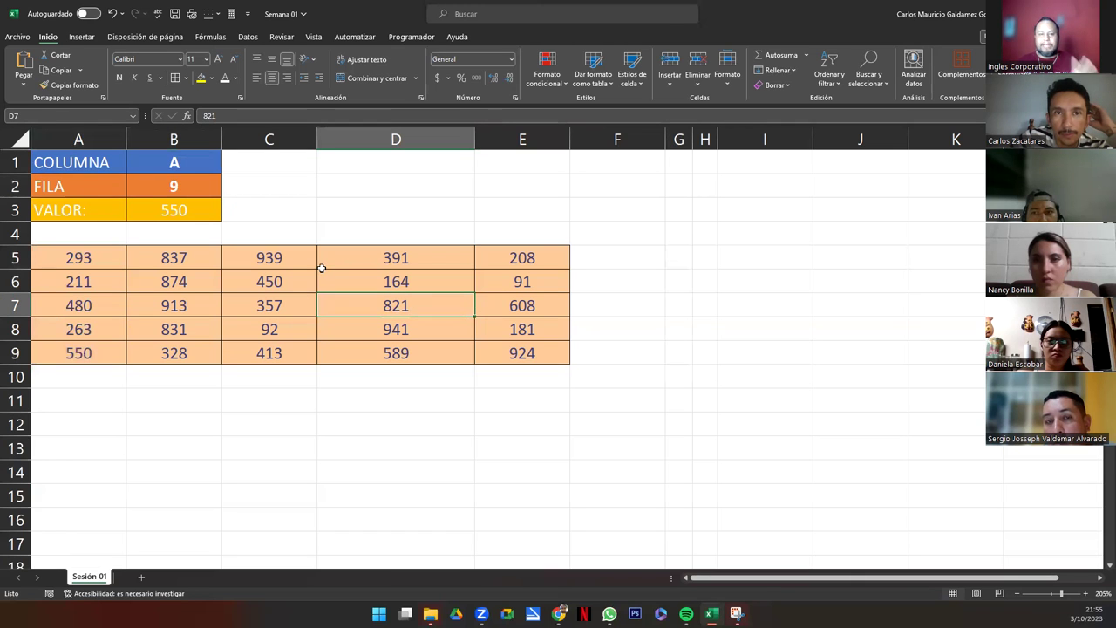
pyautogui.doubleClick(88, 577)
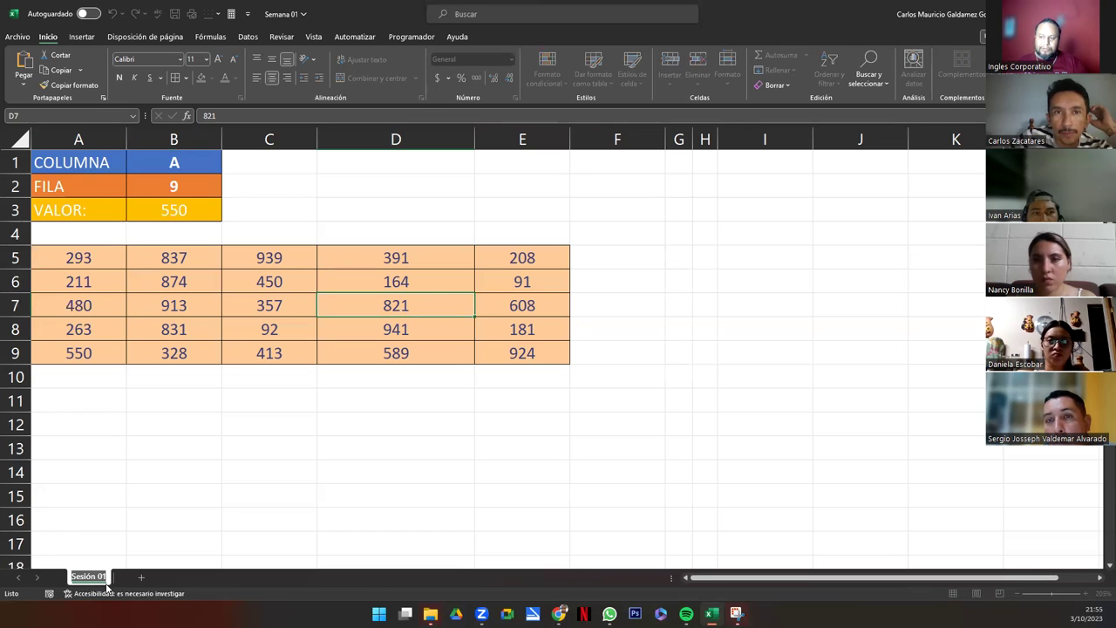
pyautogui.click(301, 255)
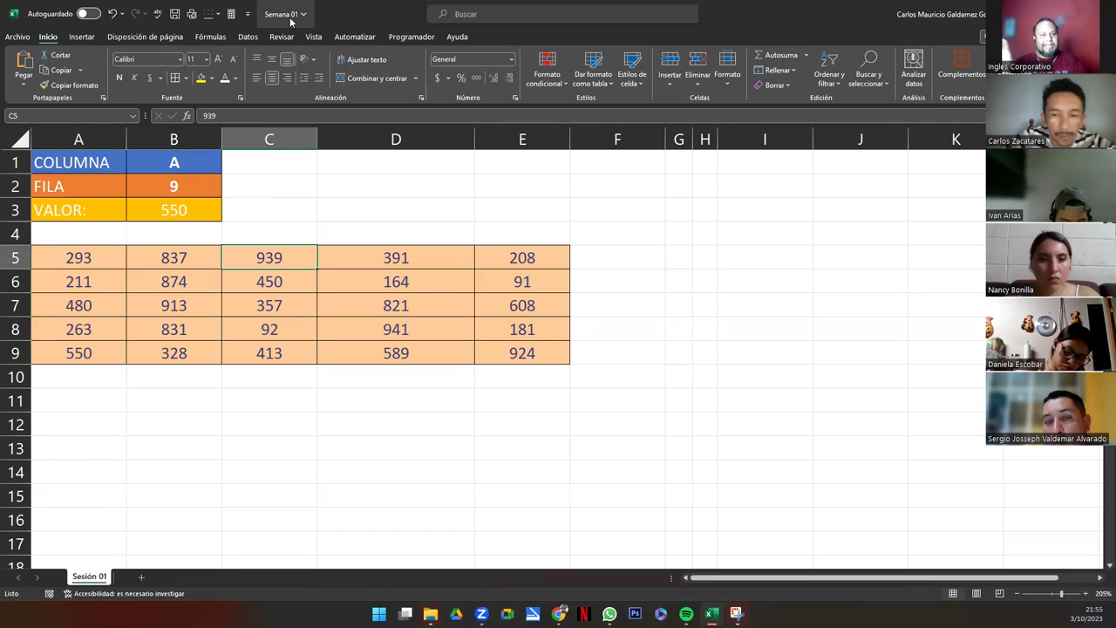
# - Add a new worksheet after Sesión 01 and name it Sesión 02
pyautogui.click(141, 577)
pyautogui.doubleClick(132, 577)
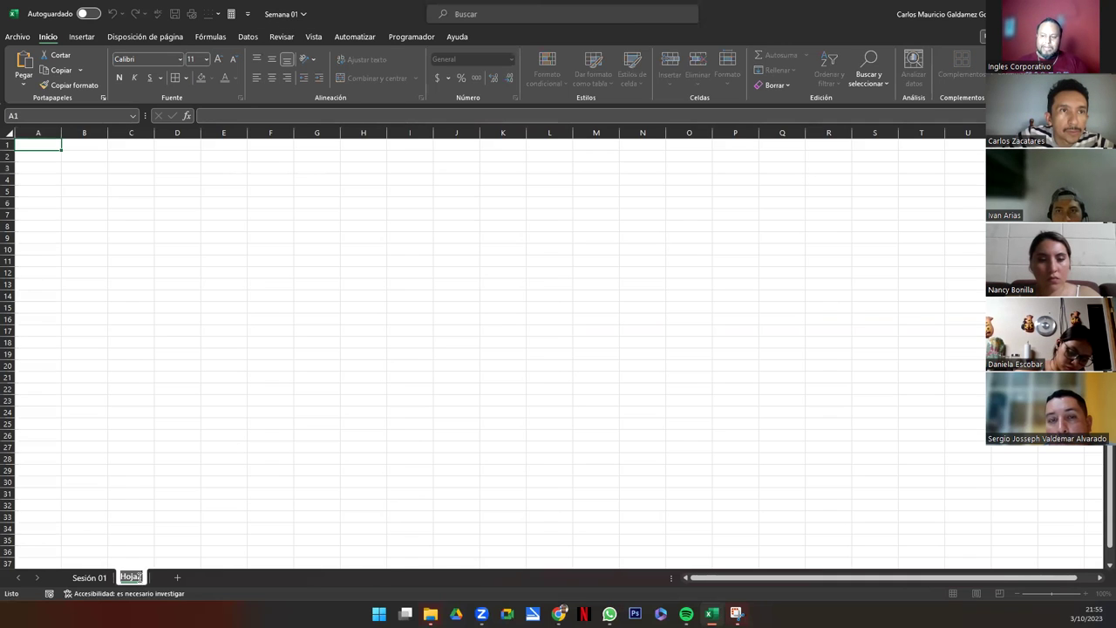
pyautogui.write('sESIÓN')
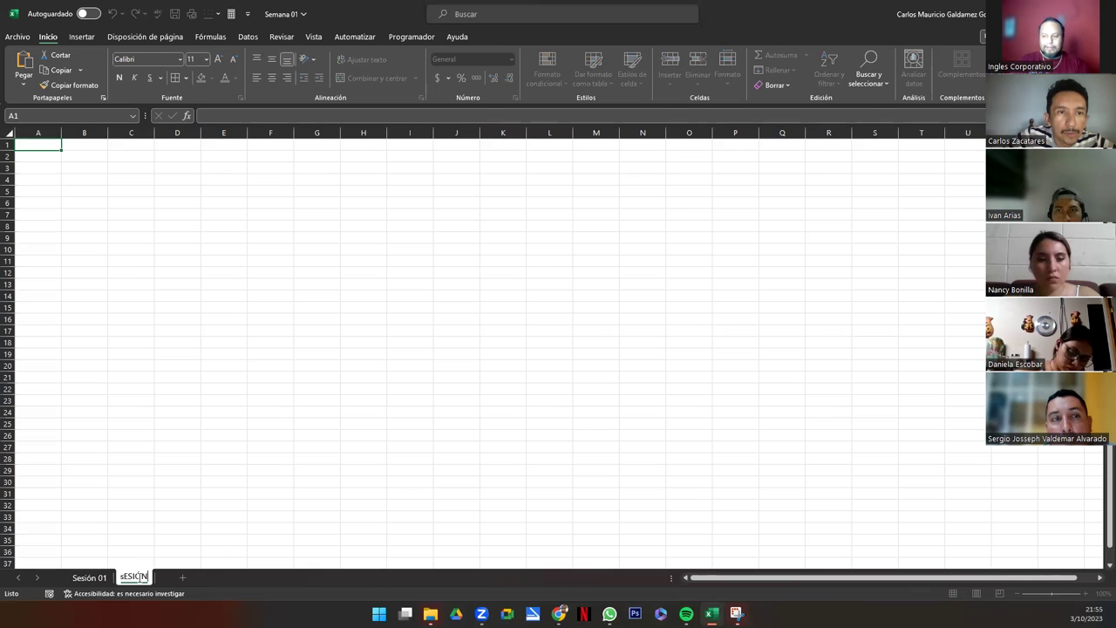
pyautogui.write('Sesión 0')
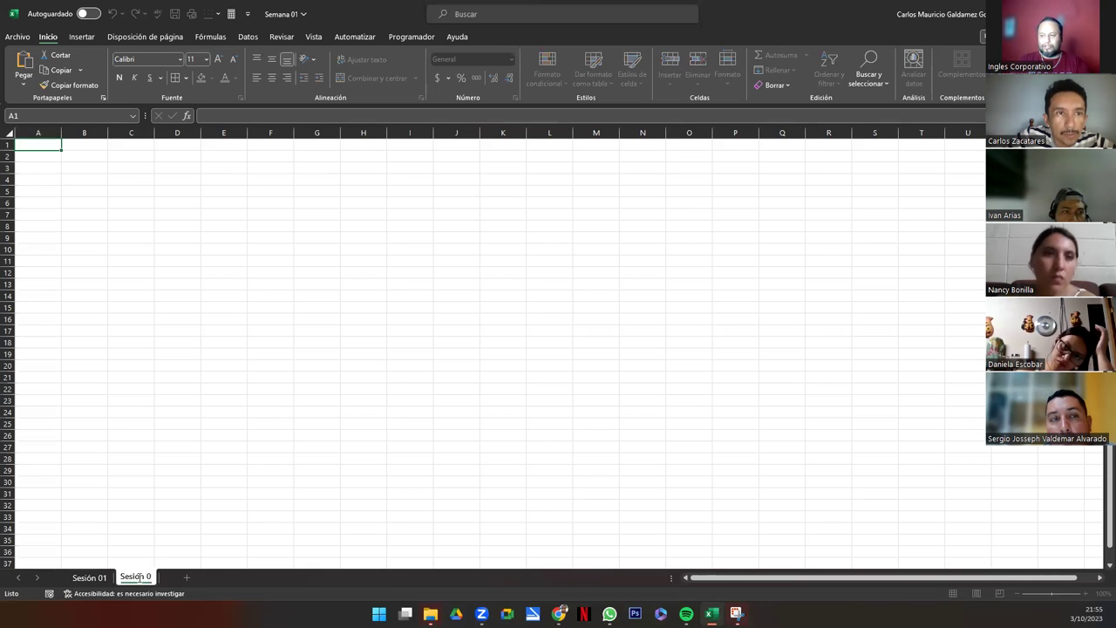
pyautogui.write('2')
pyautogui.press('Return')
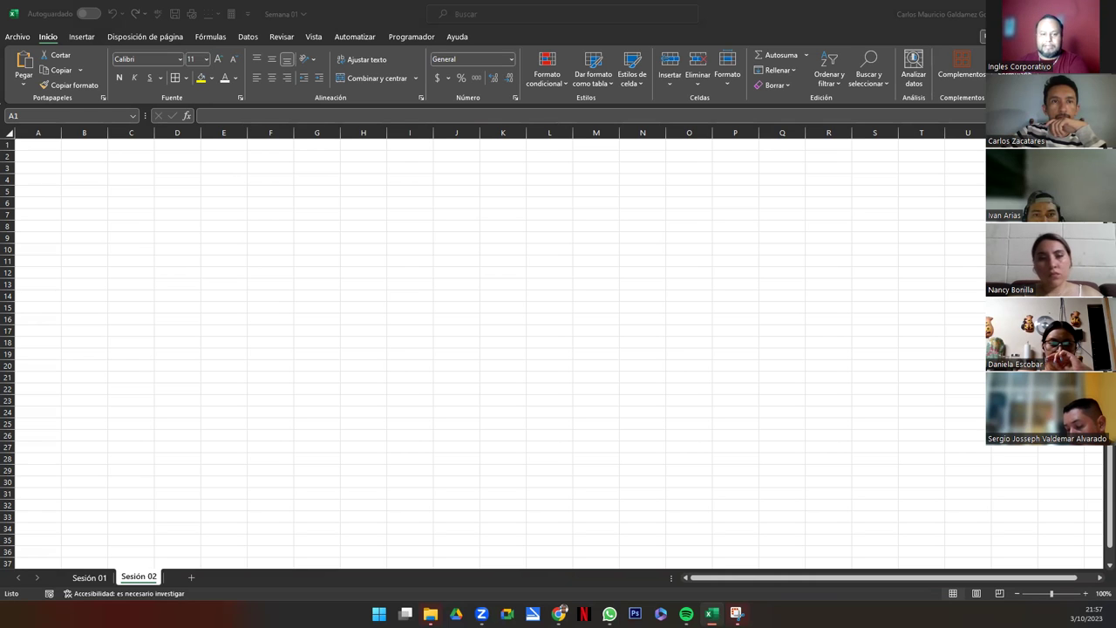
# - Add another worksheet after Sesión 02 and name it Sesión 03
pyautogui.click(191, 579)
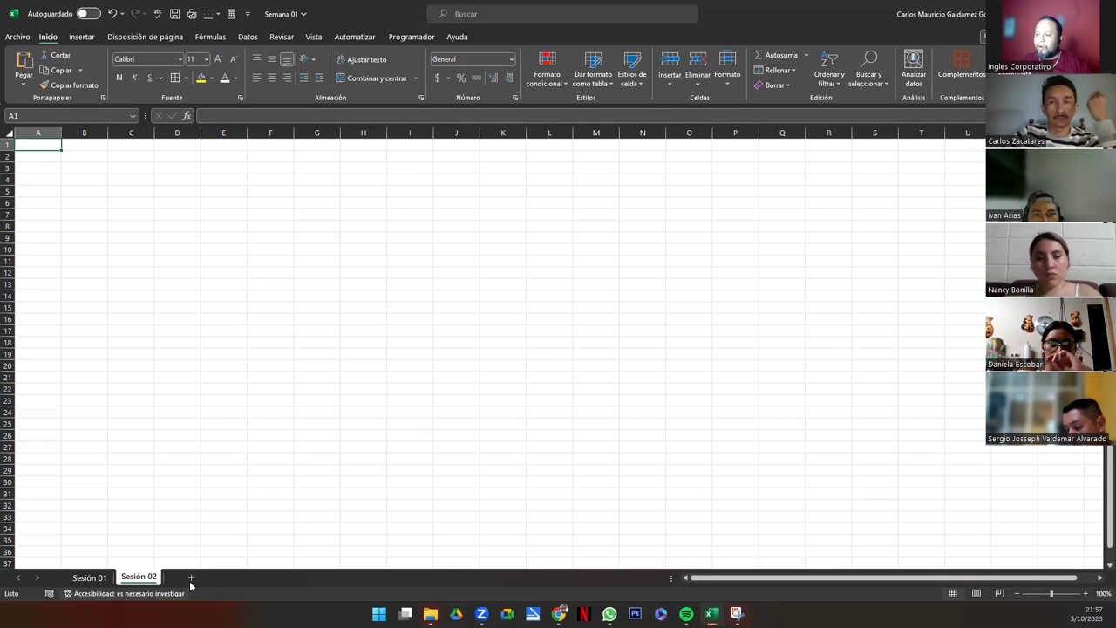
pyautogui.click(192, 577)
pyautogui.doubleClick(179, 577)
pyautogui.write('Sesión 03')
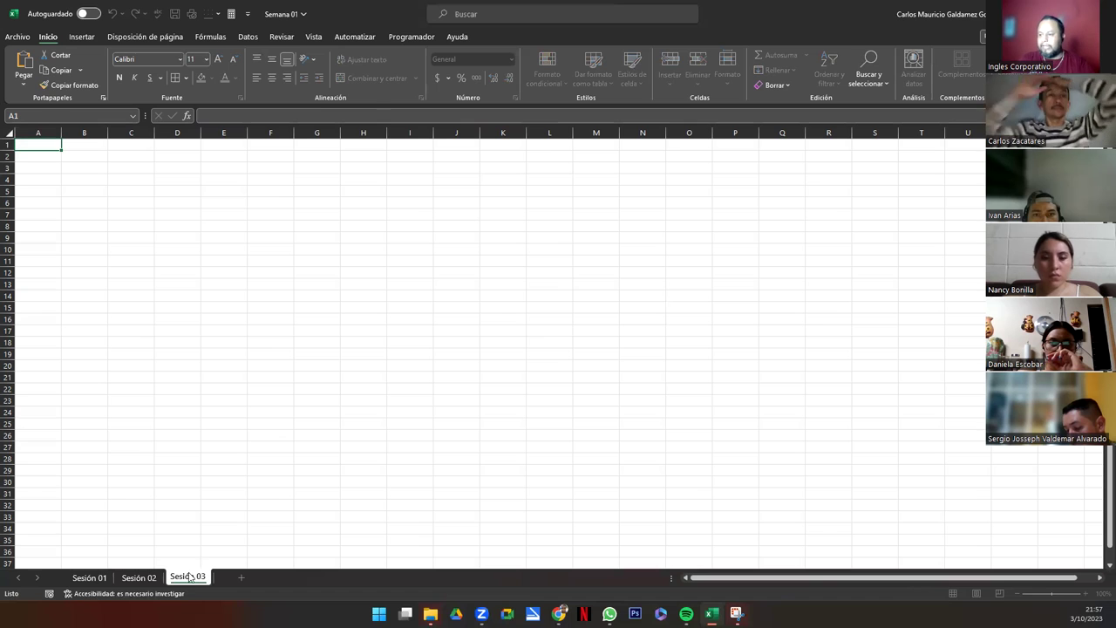
pyautogui.press('Return')
# - Add a worksheet after Sesión 03 and name it Sesión 04
pyautogui.click(241, 577)
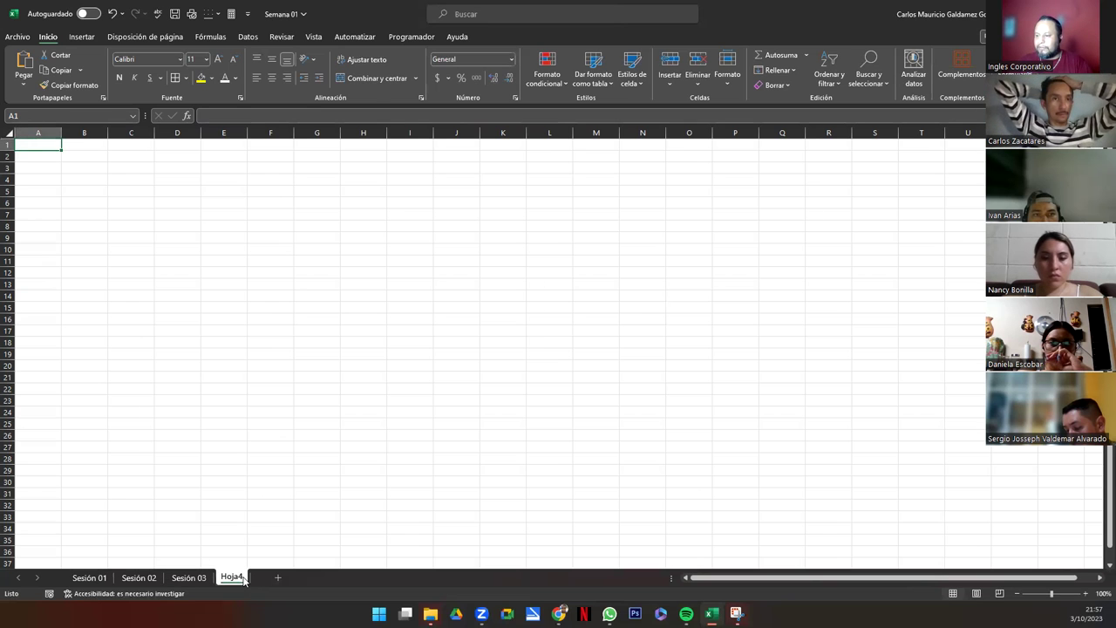
pyautogui.doubleClick(243, 578)
pyautogui.write('Sesión 04')
pyautogui.press('Return')
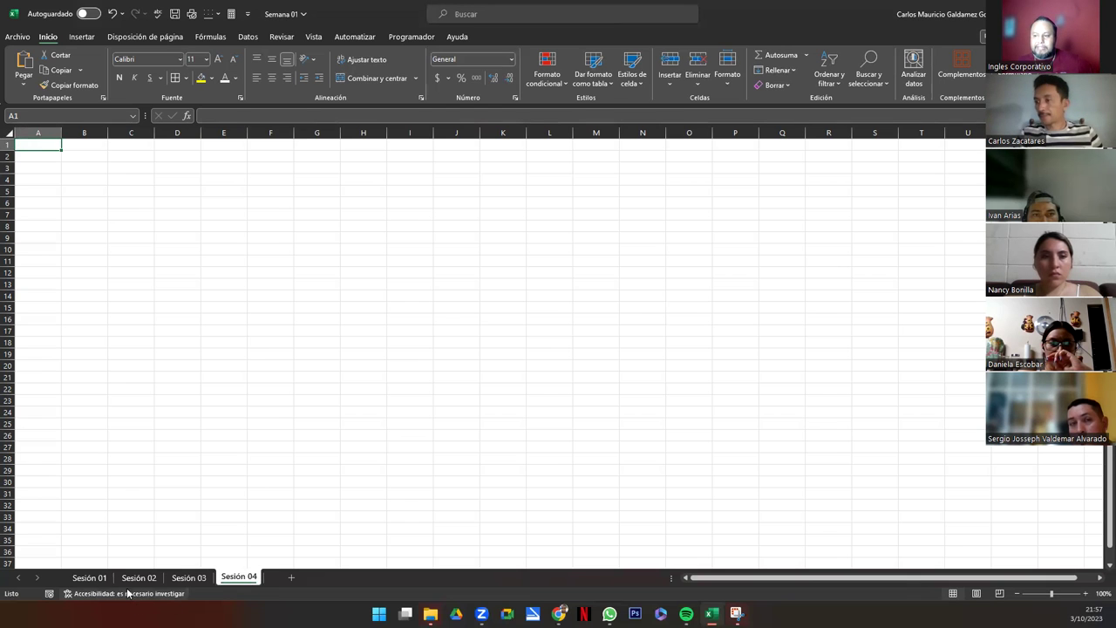
# - Look through the sheets from Sesión 01 to Sesión 04, finishing on cell A1 of Sesión 04
pyautogui.click(90, 577)
pyautogui.click(137, 577)
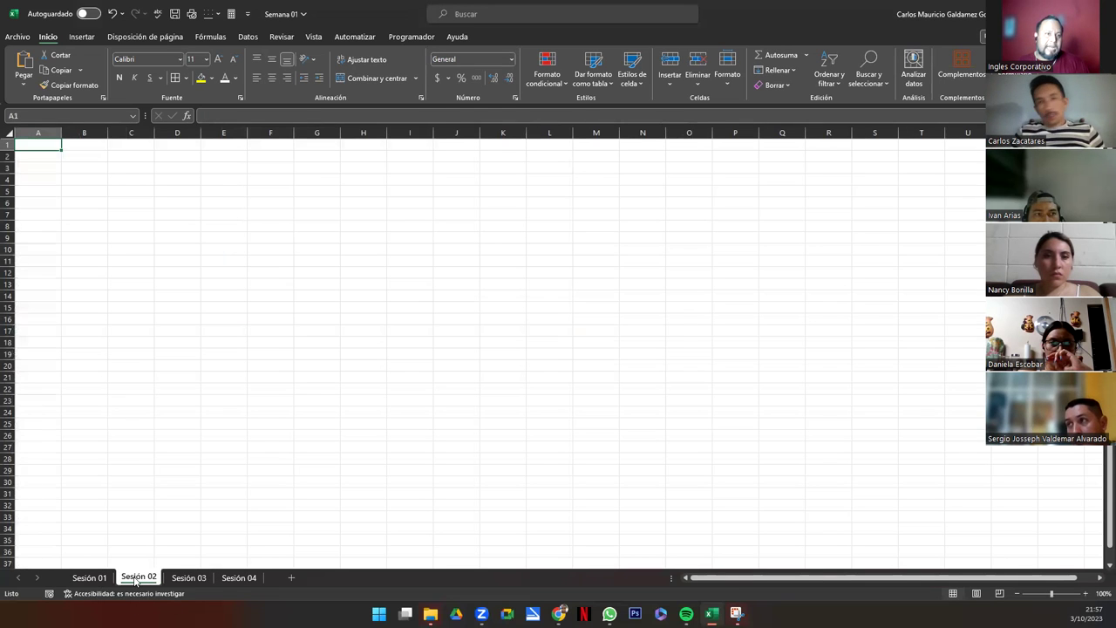
pyautogui.click(183, 578)
pyautogui.click(241, 579)
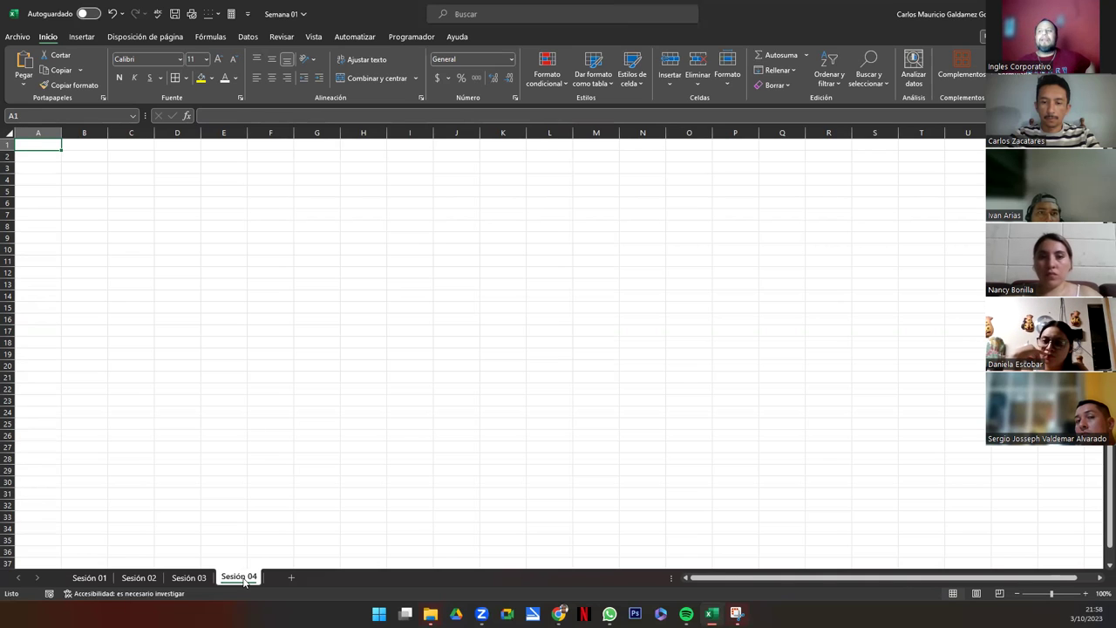
pyautogui.click(68, 145)
pyautogui.click(45, 146)
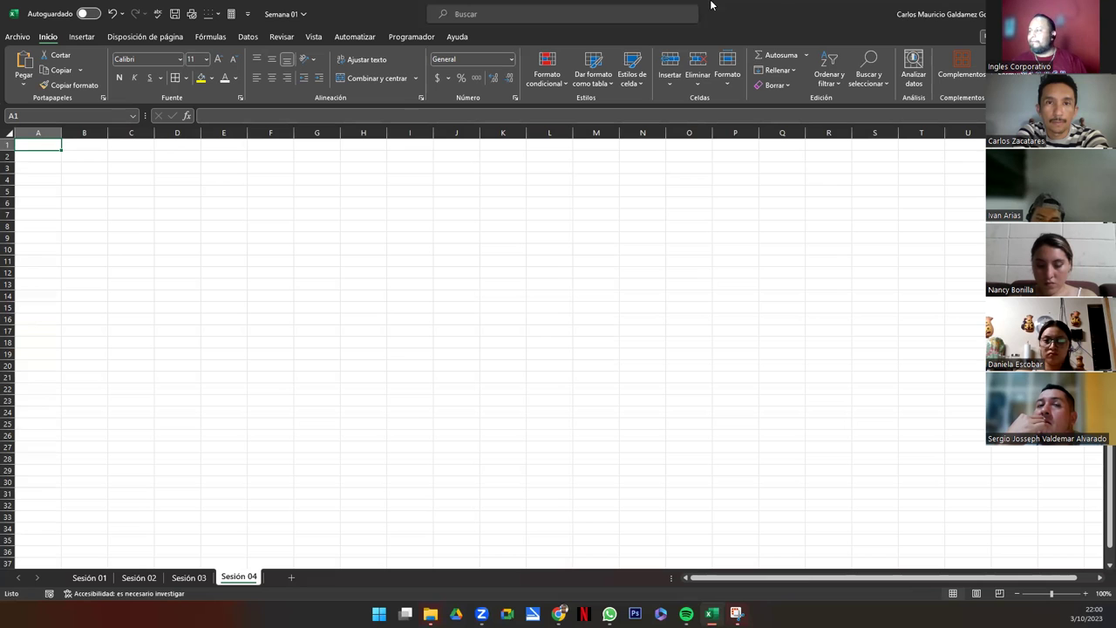
# - Switch to the Genially presentation and advance from the INDIRECTO text-reference slide to the FINALIZACIÓN slide
pyautogui.hotkey('alt', 'Tab')
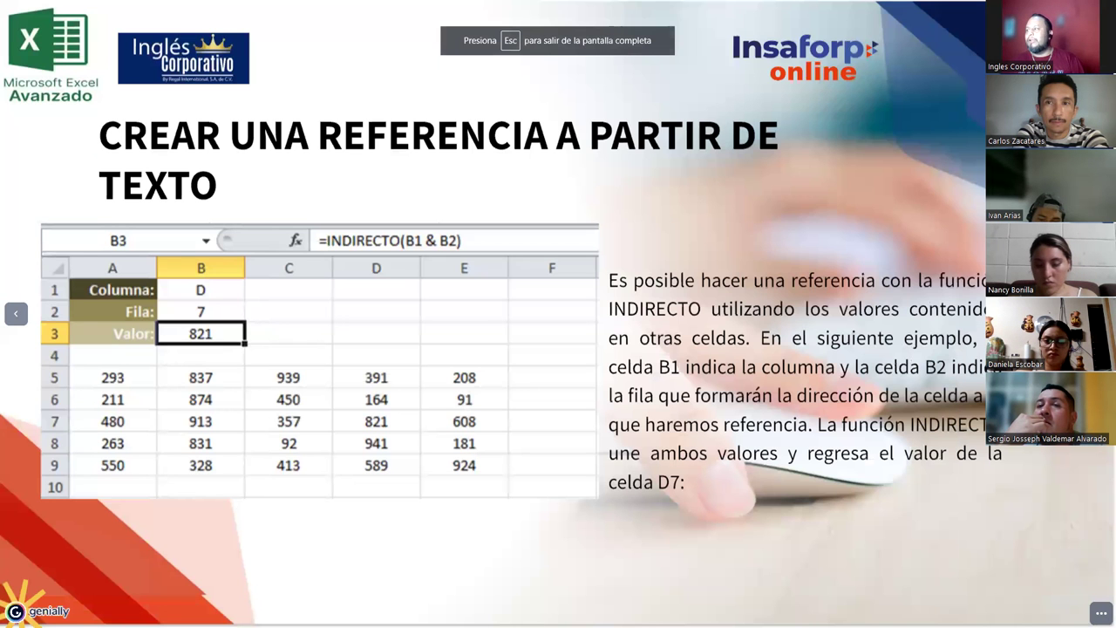
pyautogui.press('Right')
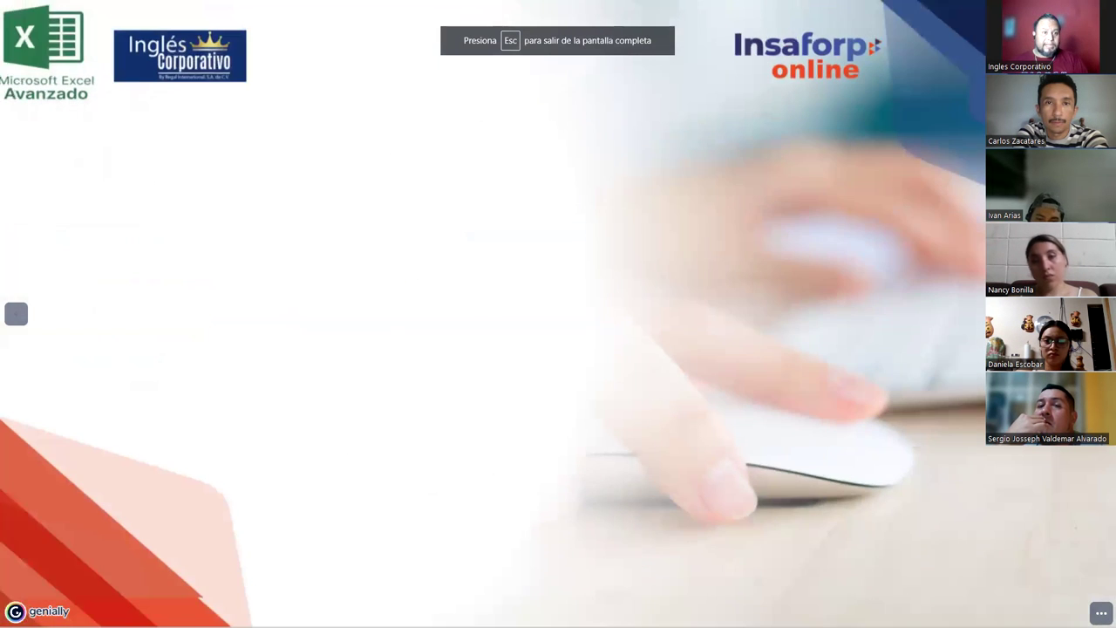
pyautogui.press('Right')
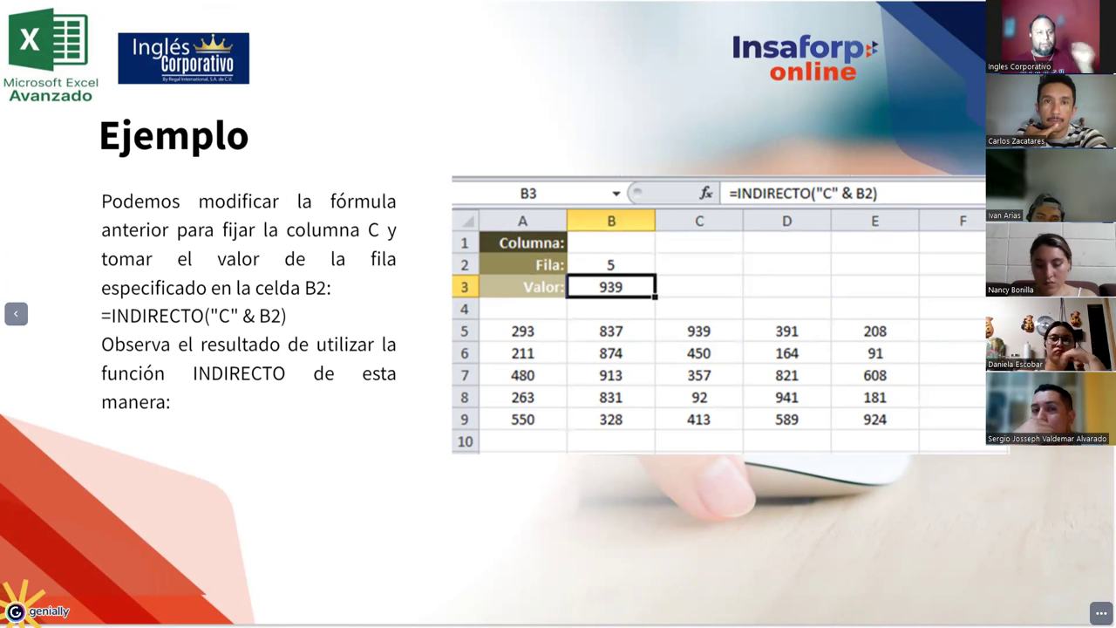
pyautogui.press('Right')
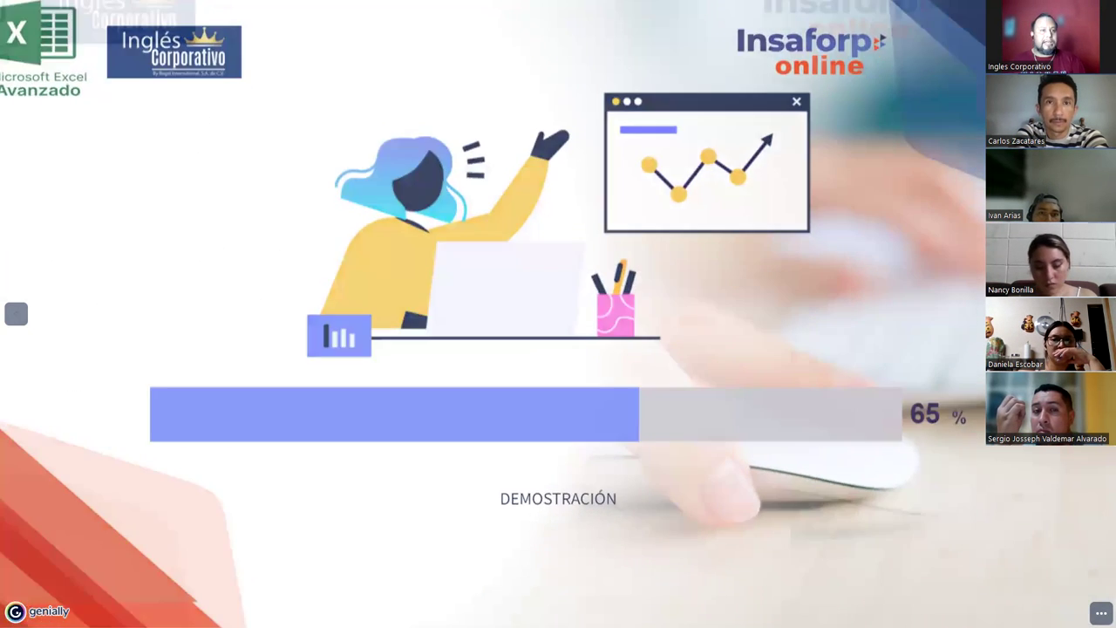
pyautogui.press('Right')
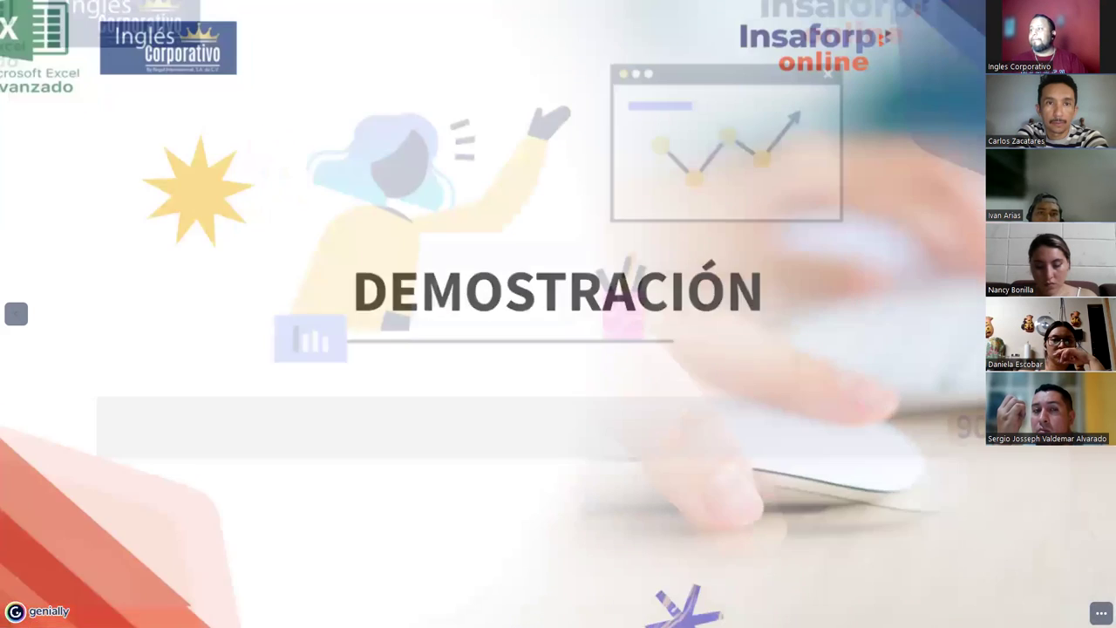
pyautogui.press('Right')
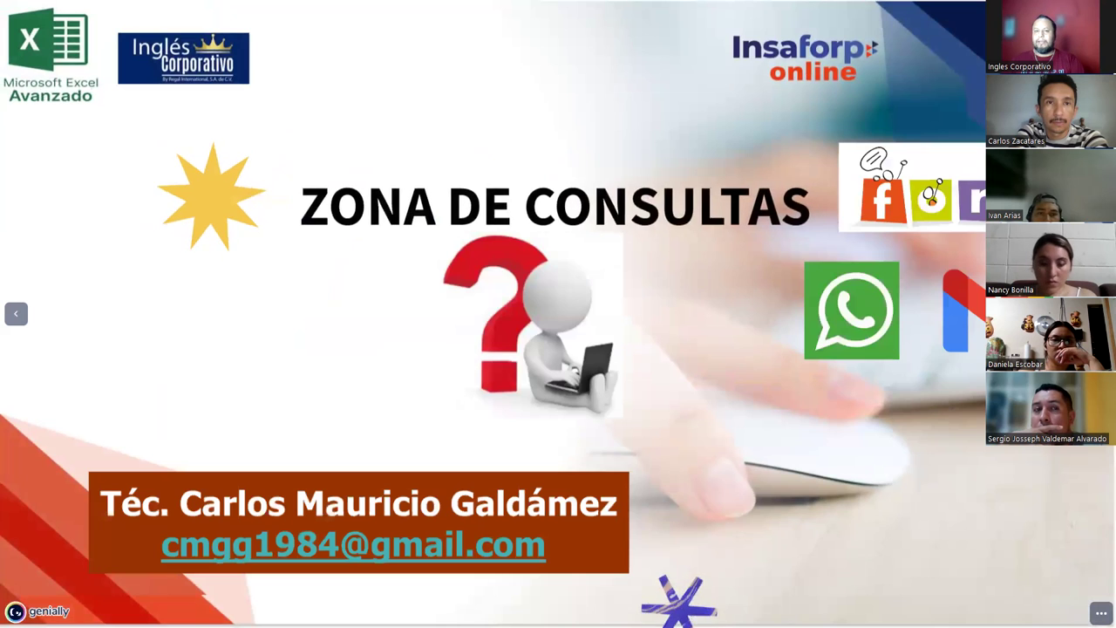
pyautogui.press('Right')
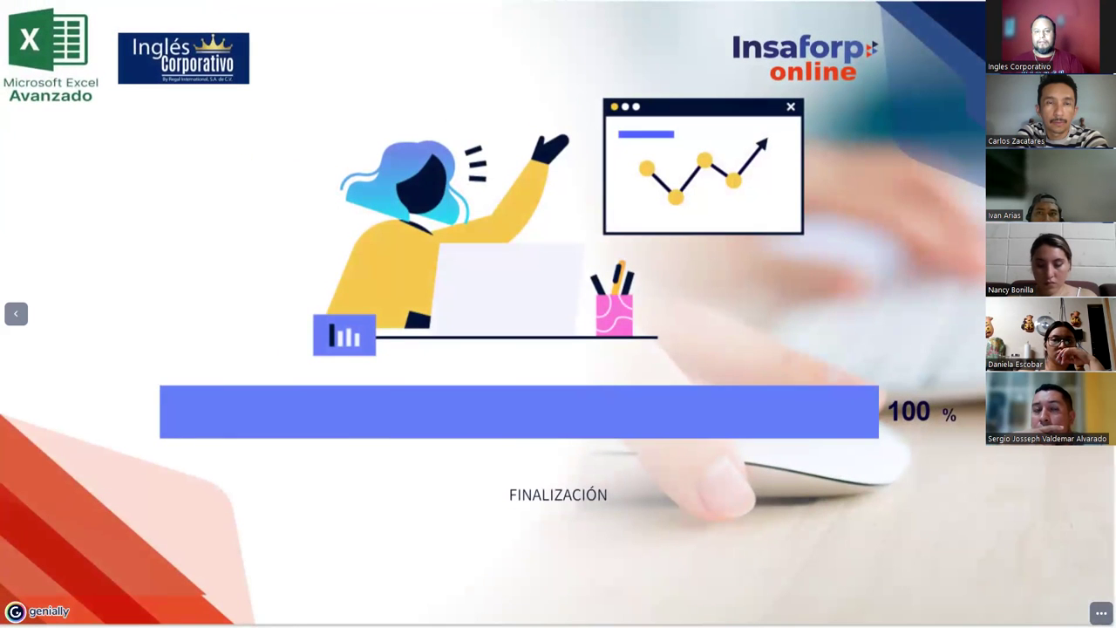